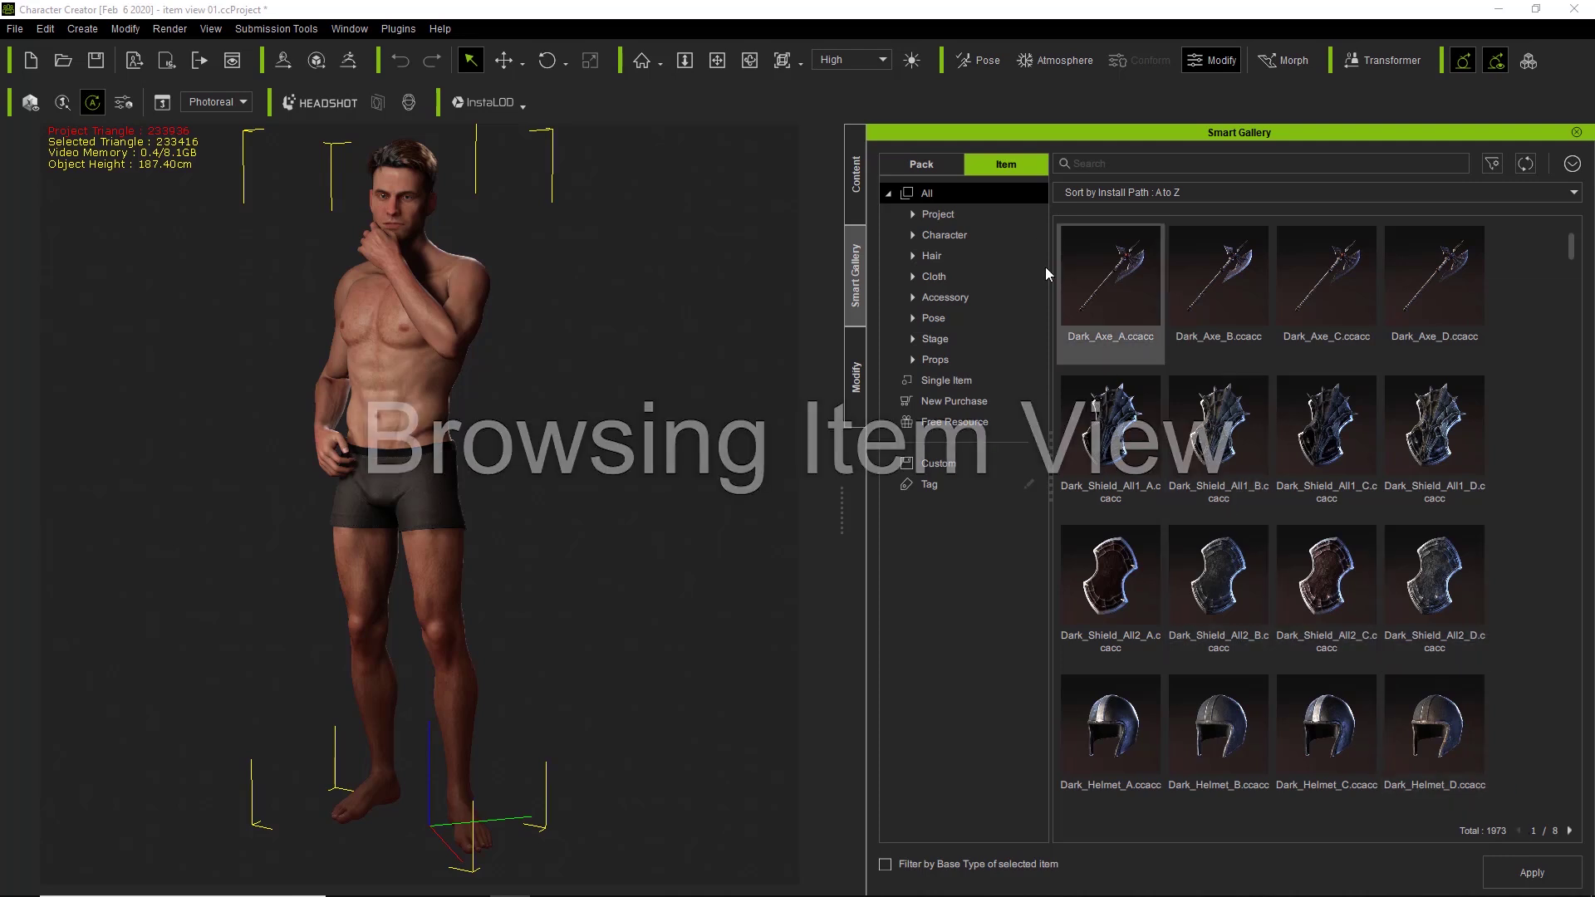
Step: Check the pack view and return to the item view to browse the Character category's full body and Body Morph items
click(922, 165)
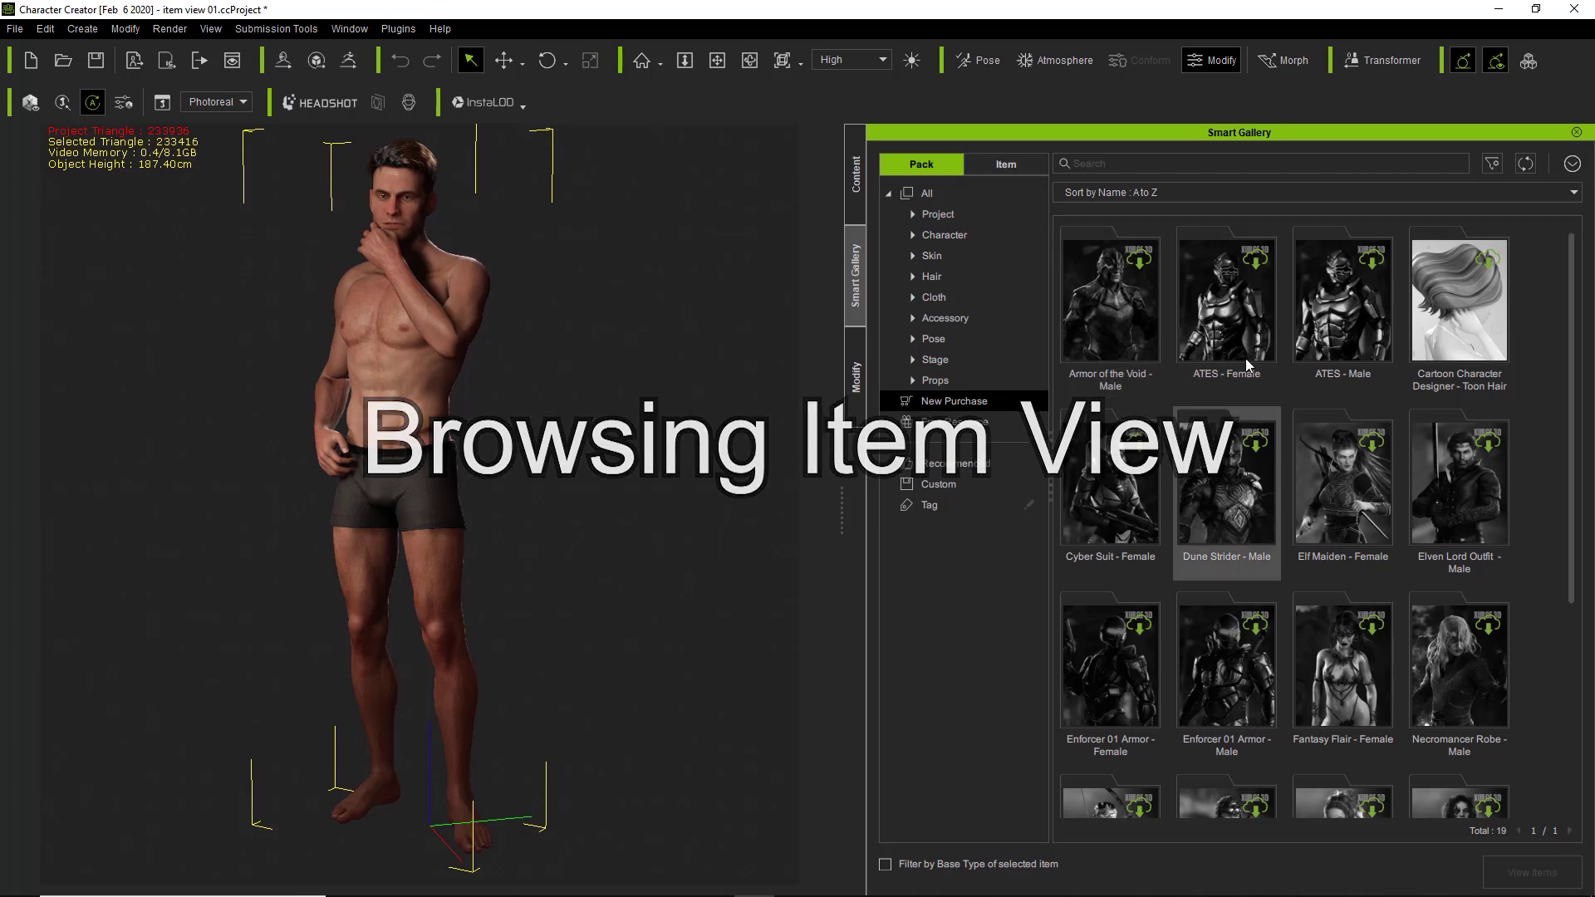
click(991, 165)
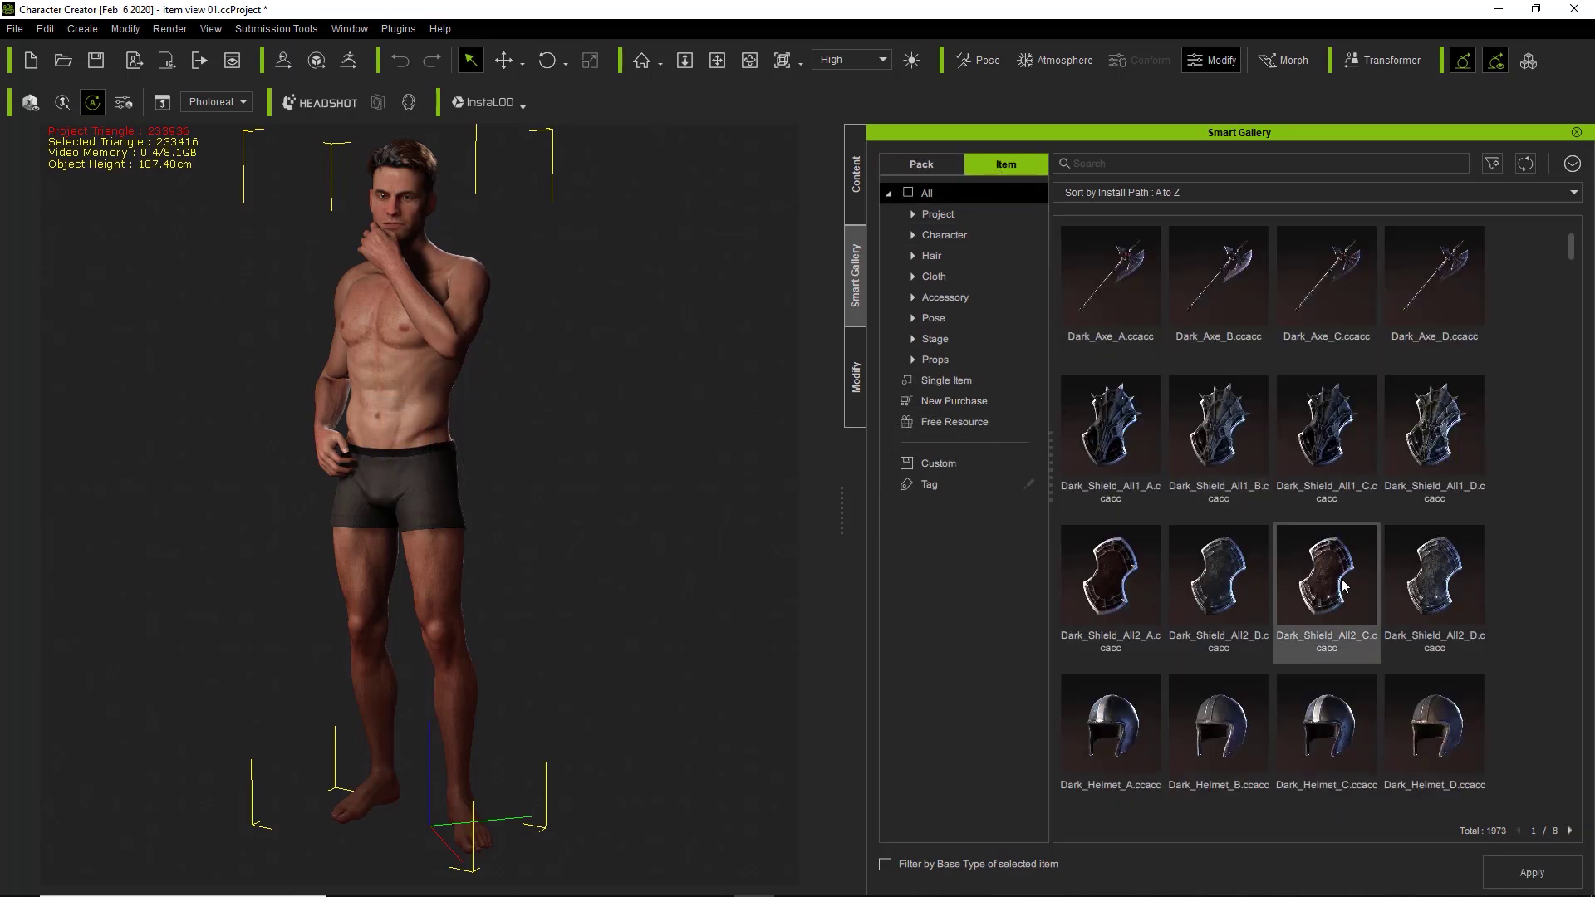
click(914, 236)
click(950, 297)
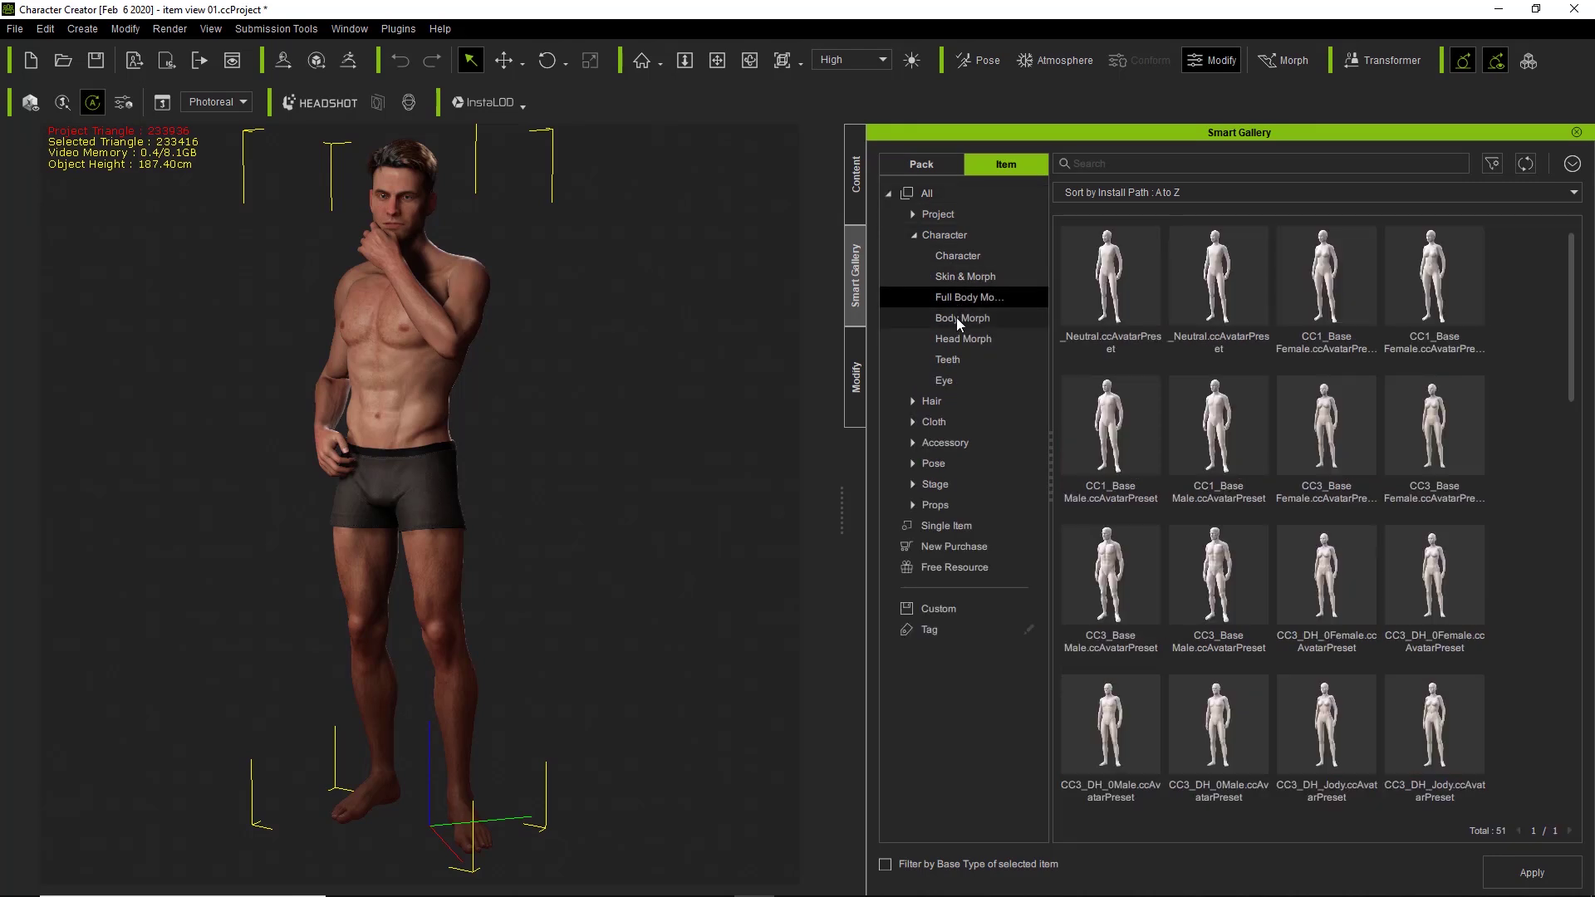
click(956, 318)
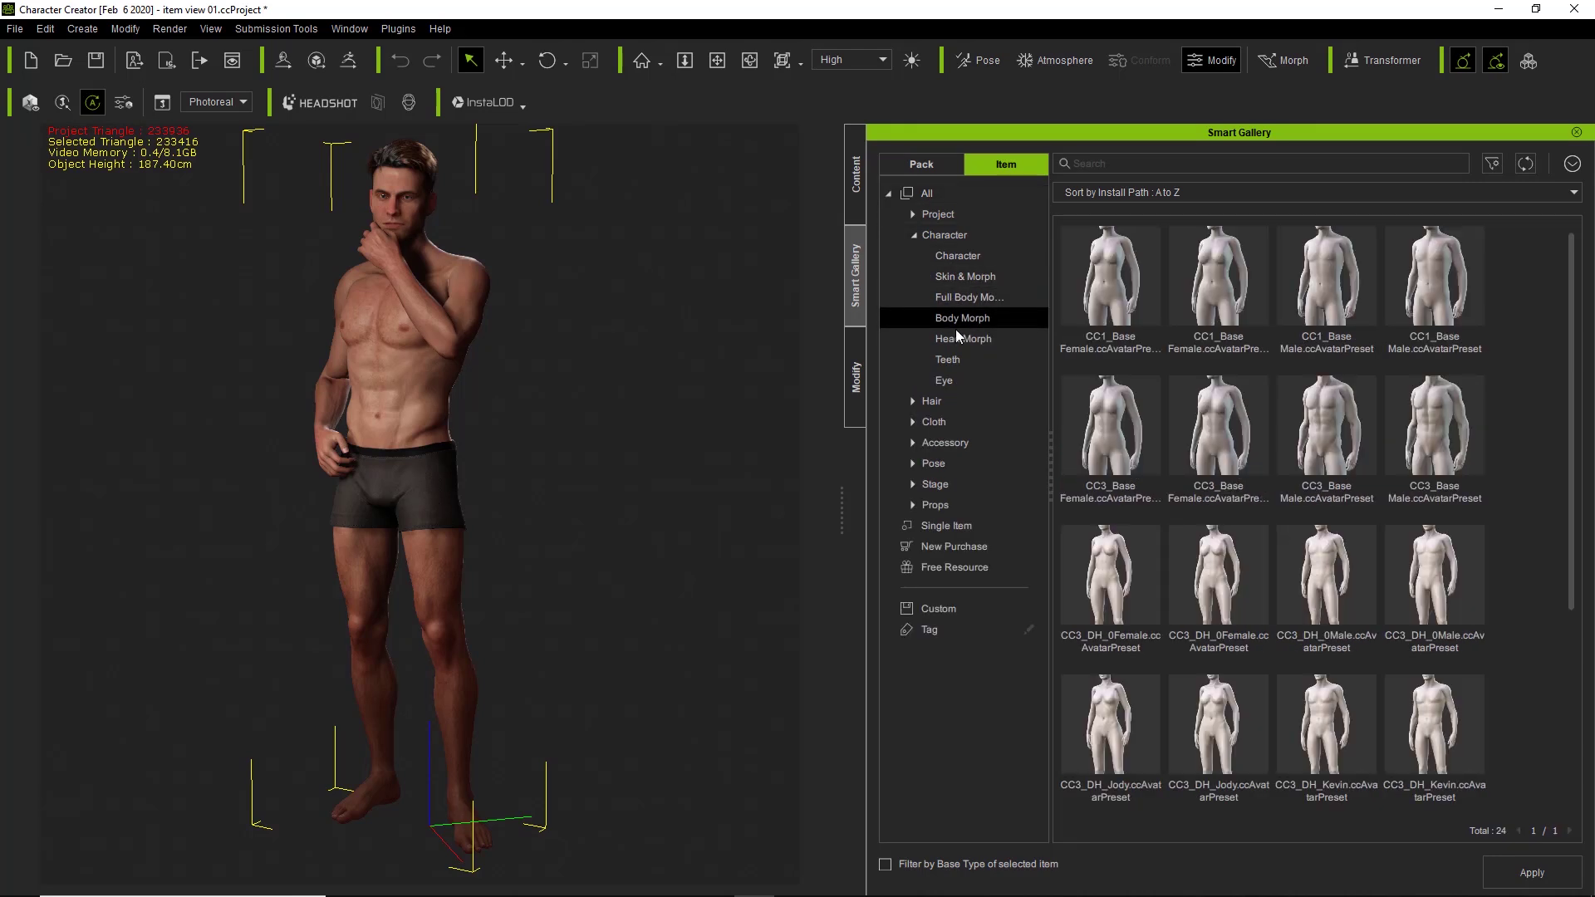
Step: Browse the Shirts items in the Cloth category and list the Pants items
click(913, 422)
click(943, 447)
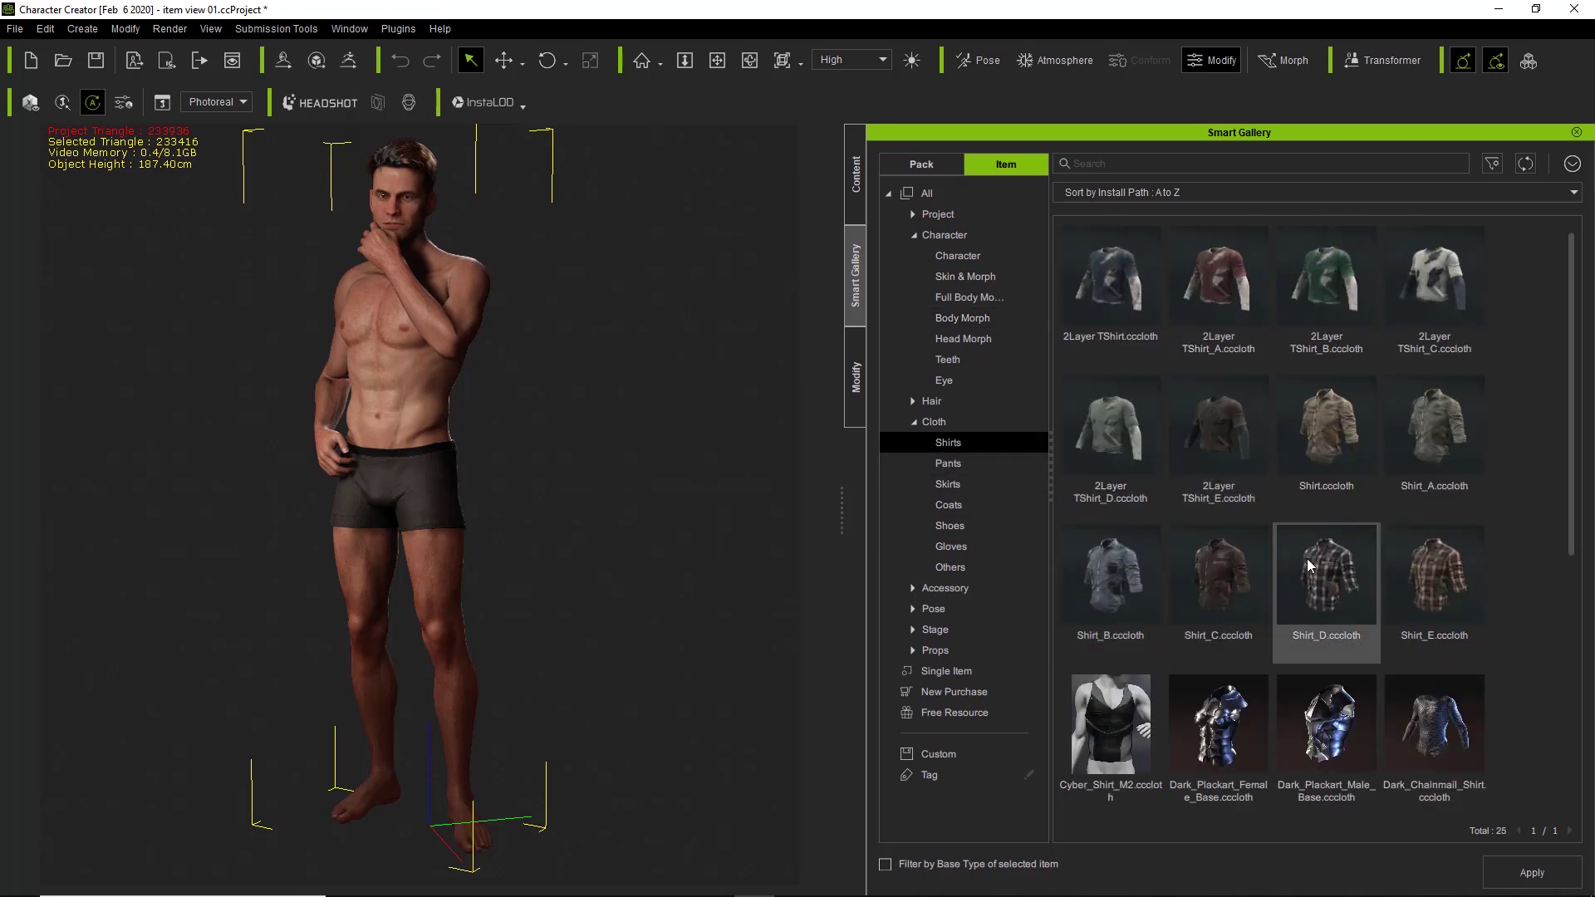
scroll(1130, 499, down, 1)
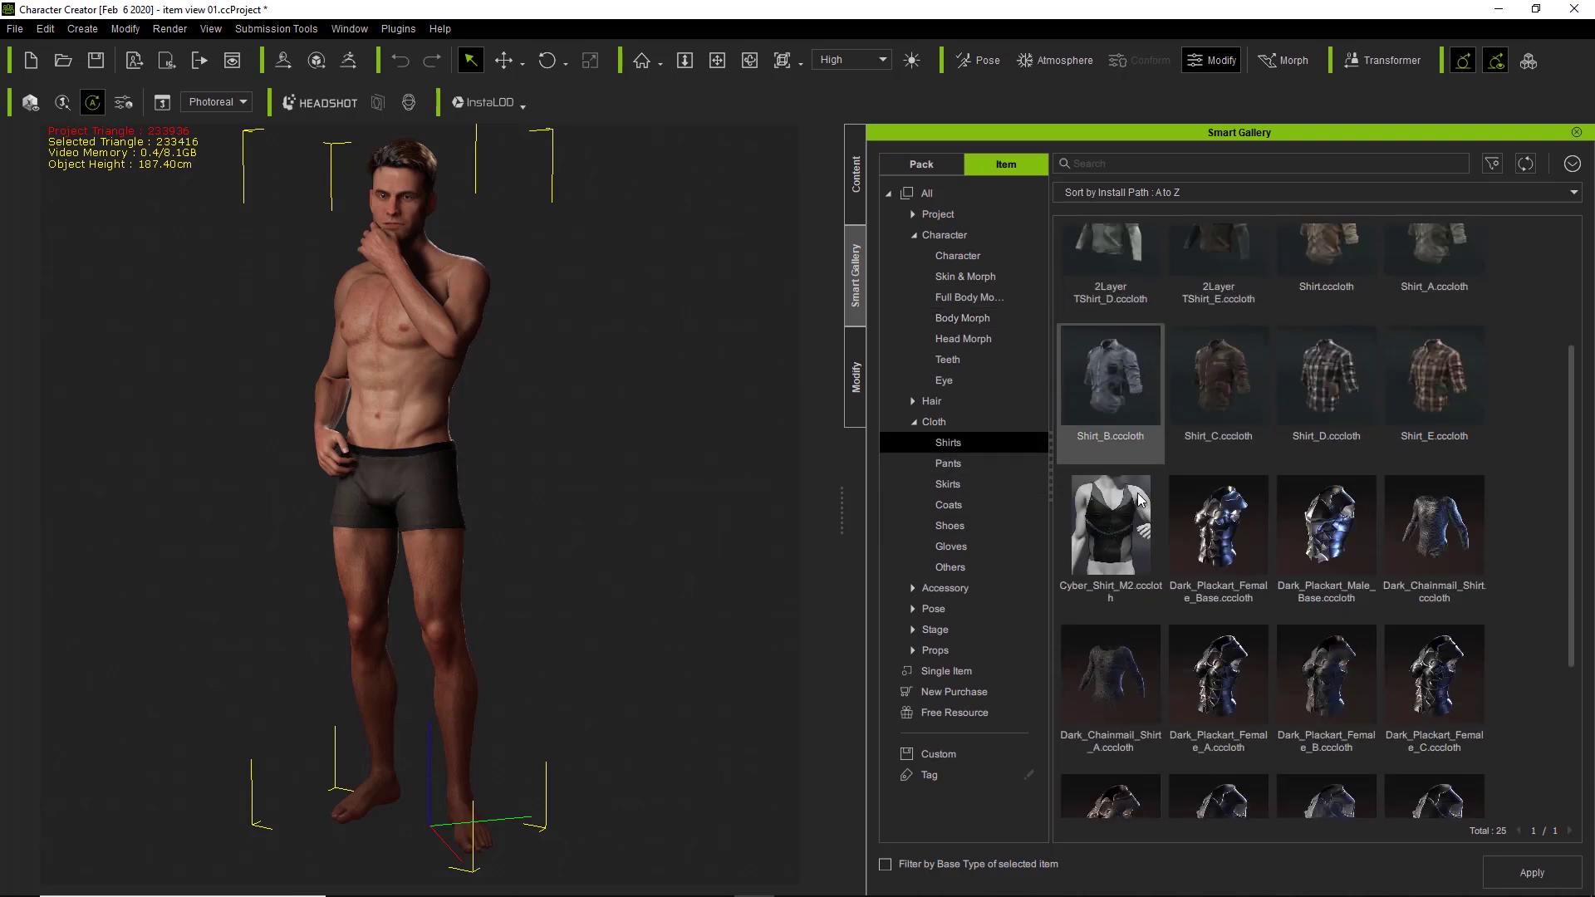
click(949, 481)
click(969, 466)
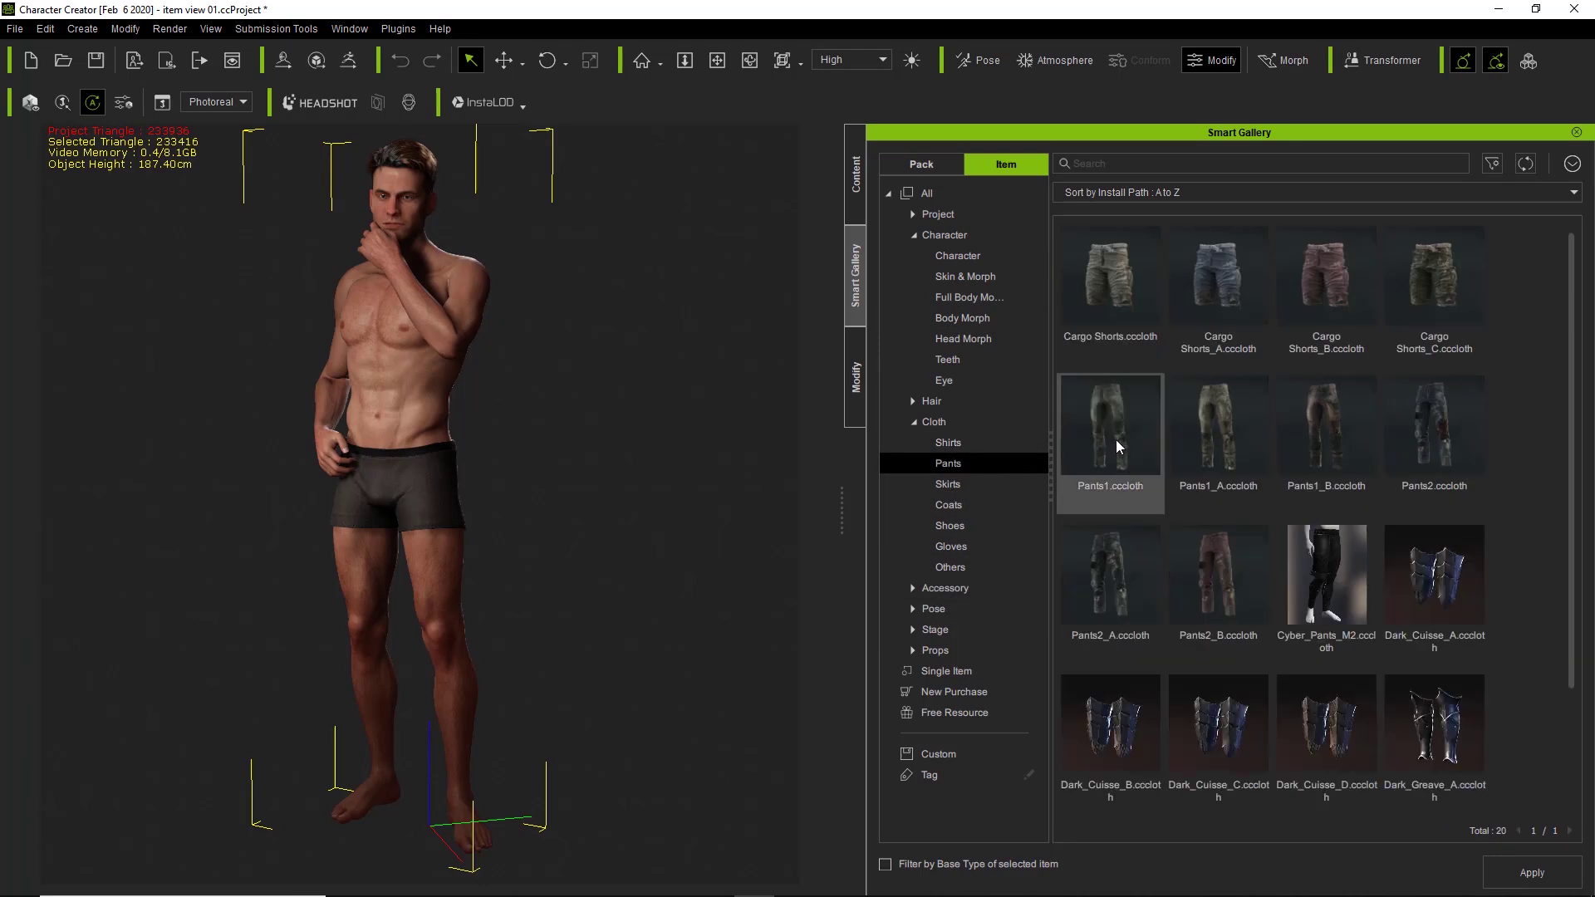
Step: Find the pack that contains Cargo Shorts.cccloth and open it to view its items
right_click(1103, 294)
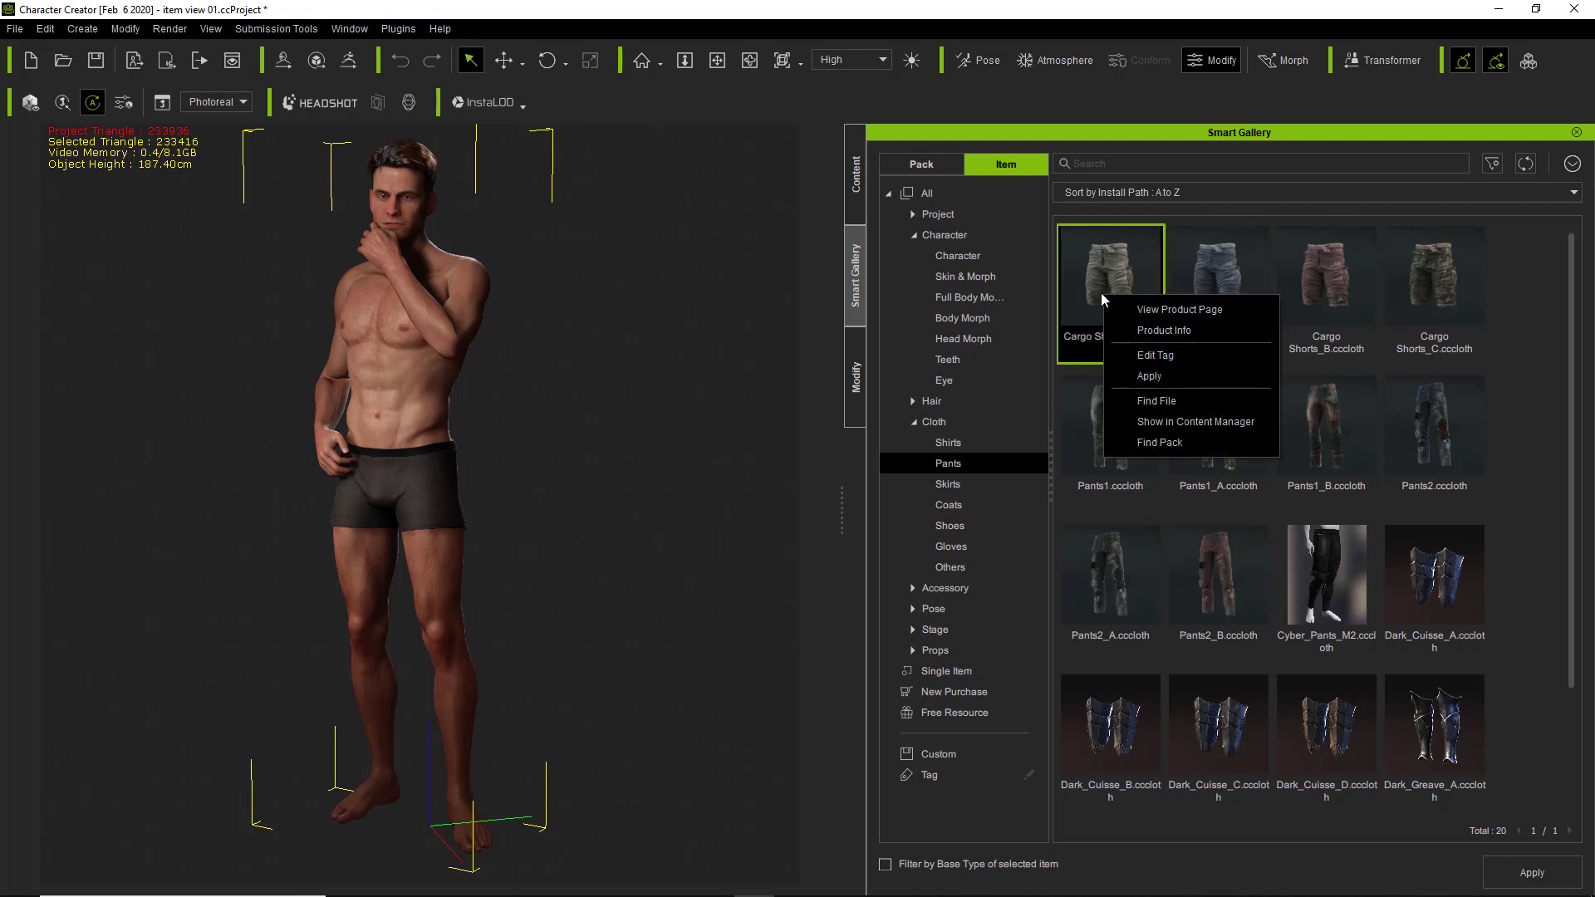
click(1165, 443)
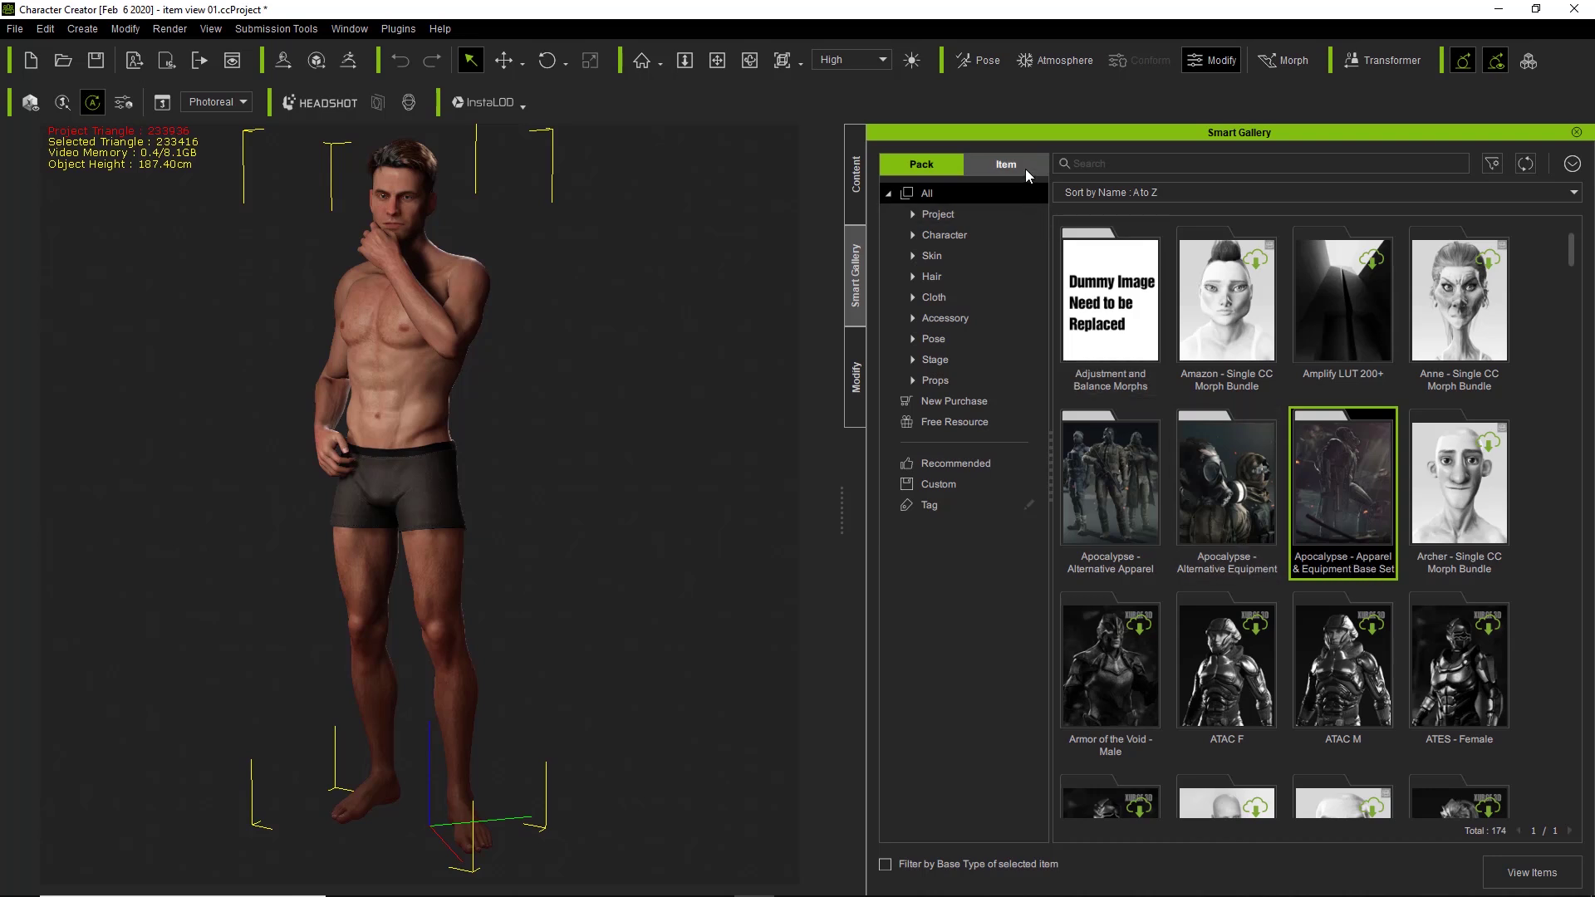
double_click(1355, 499)
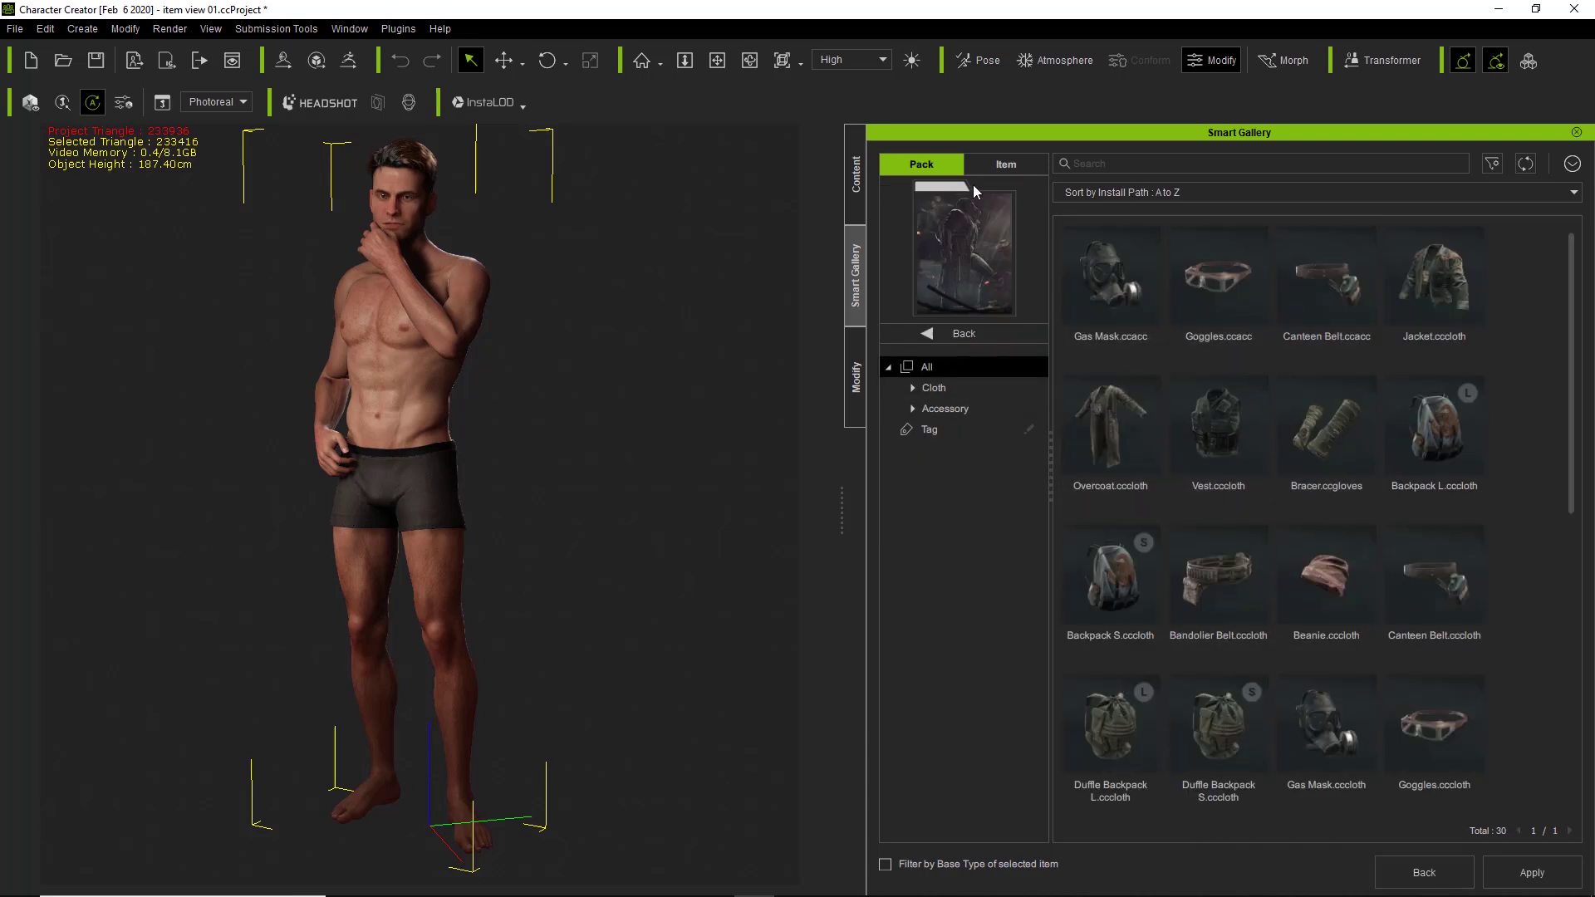
Step: Return to the item view and list the IBL items in the Stage category
click(994, 165)
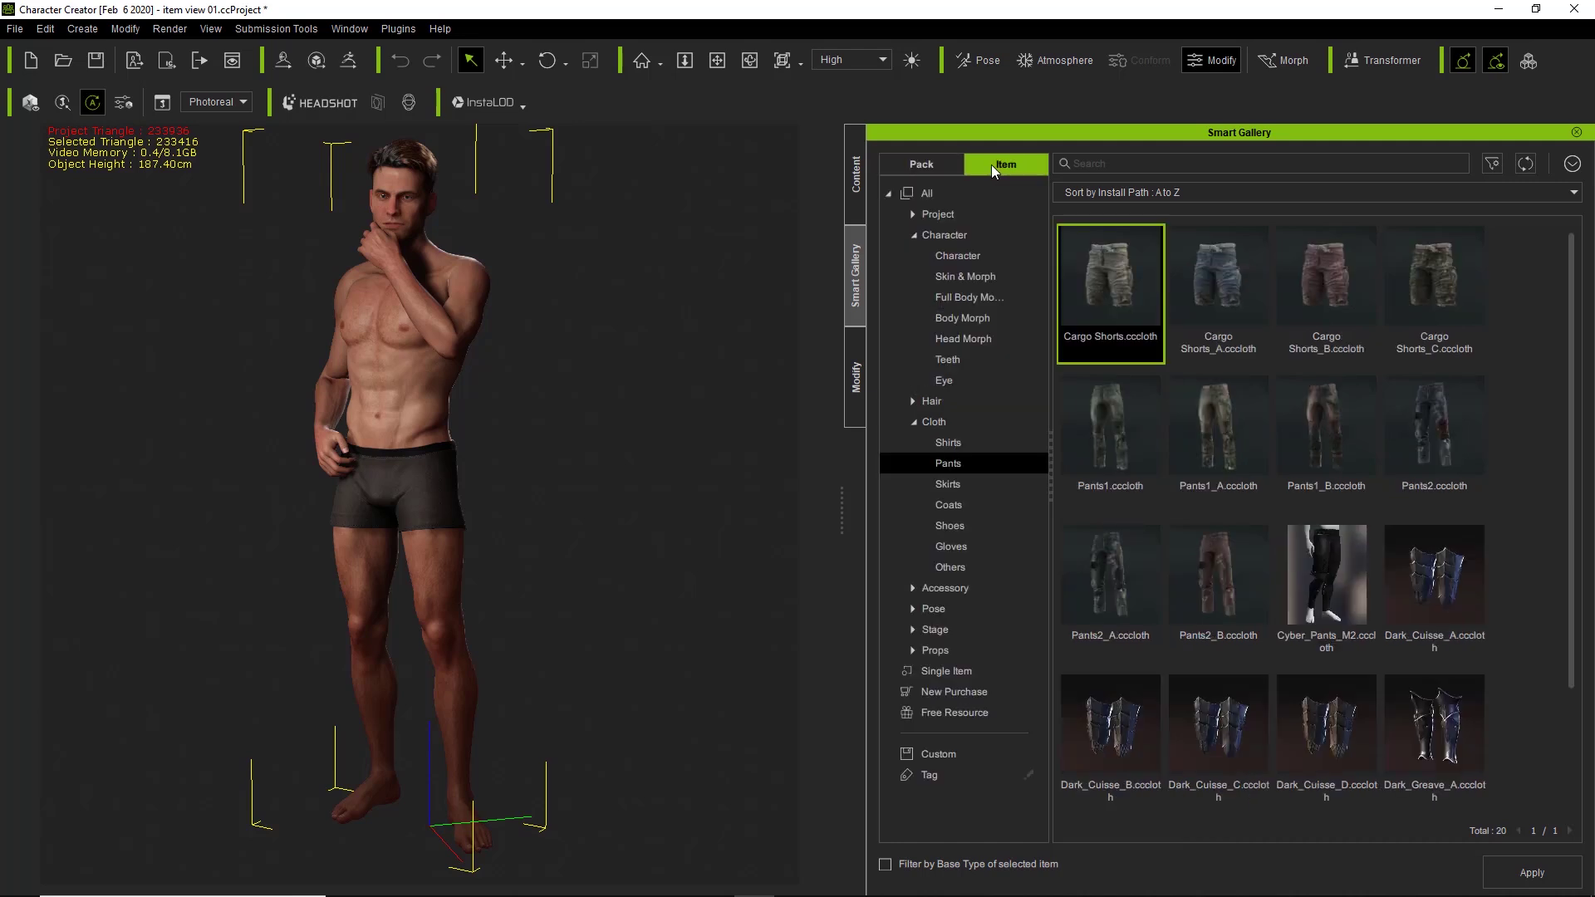
click(914, 624)
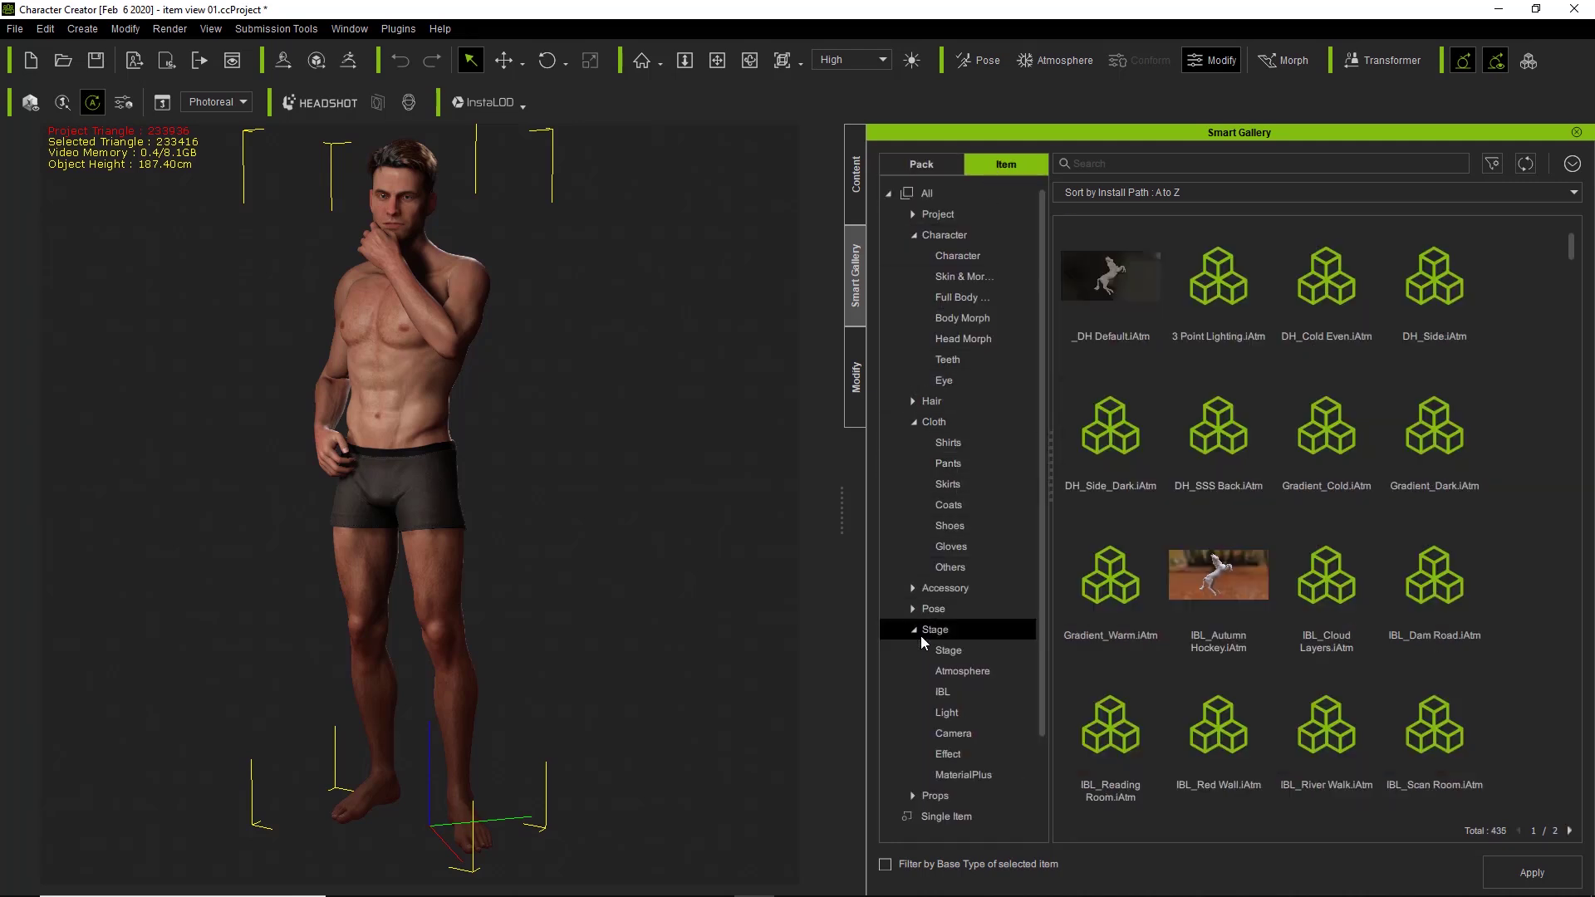
click(951, 651)
click(954, 693)
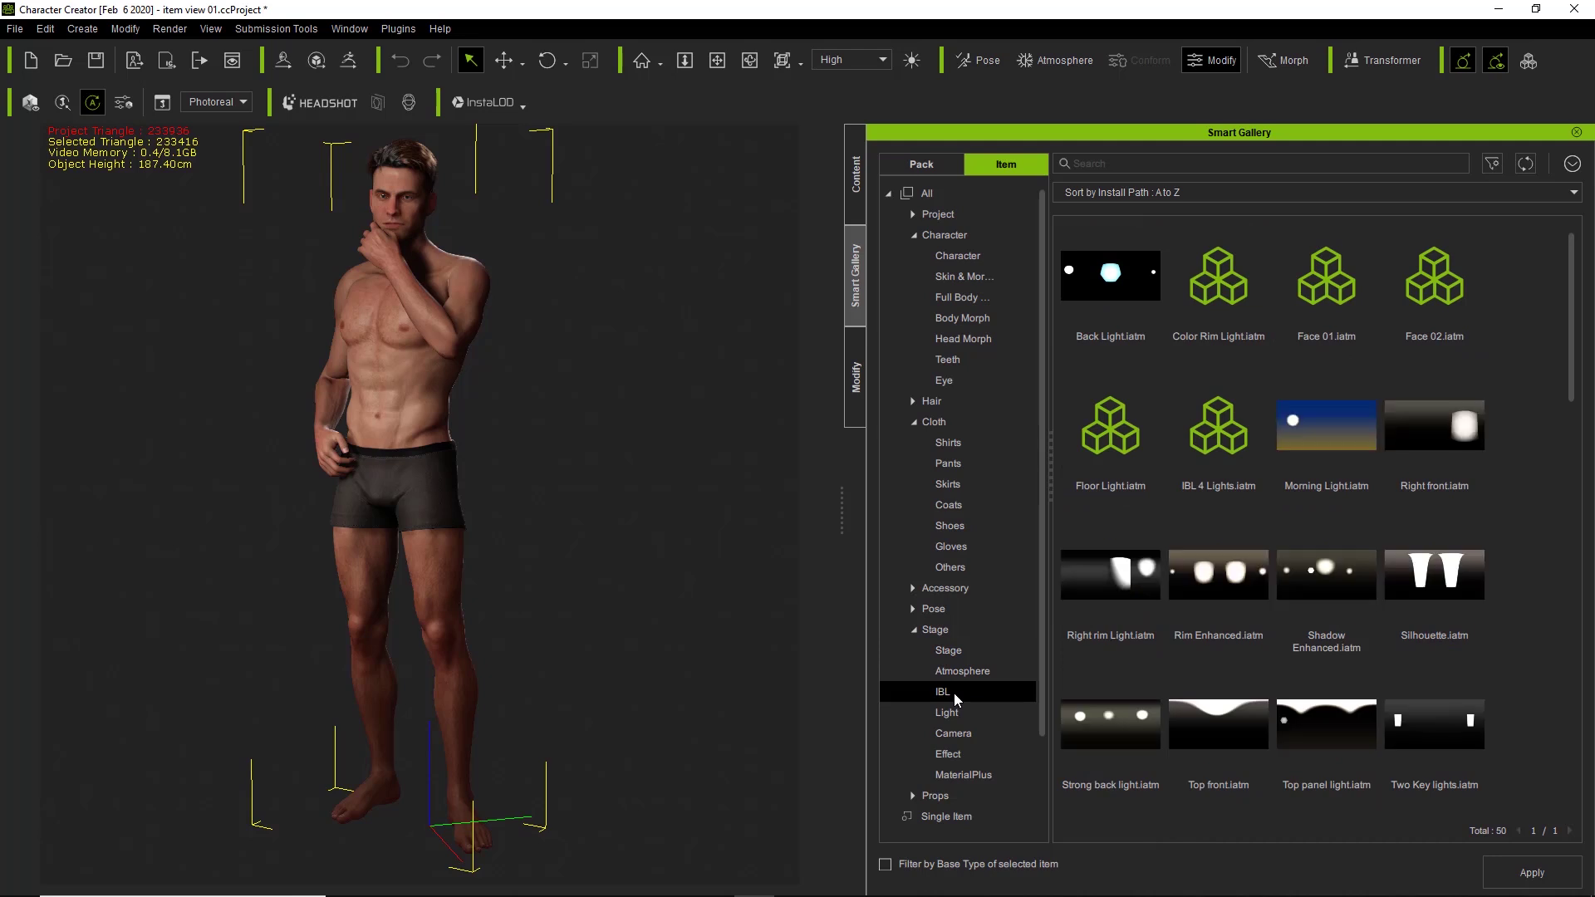
Step: Collapse the Stage, Cloth and Character categories in the item category tree
click(914, 630)
click(915, 423)
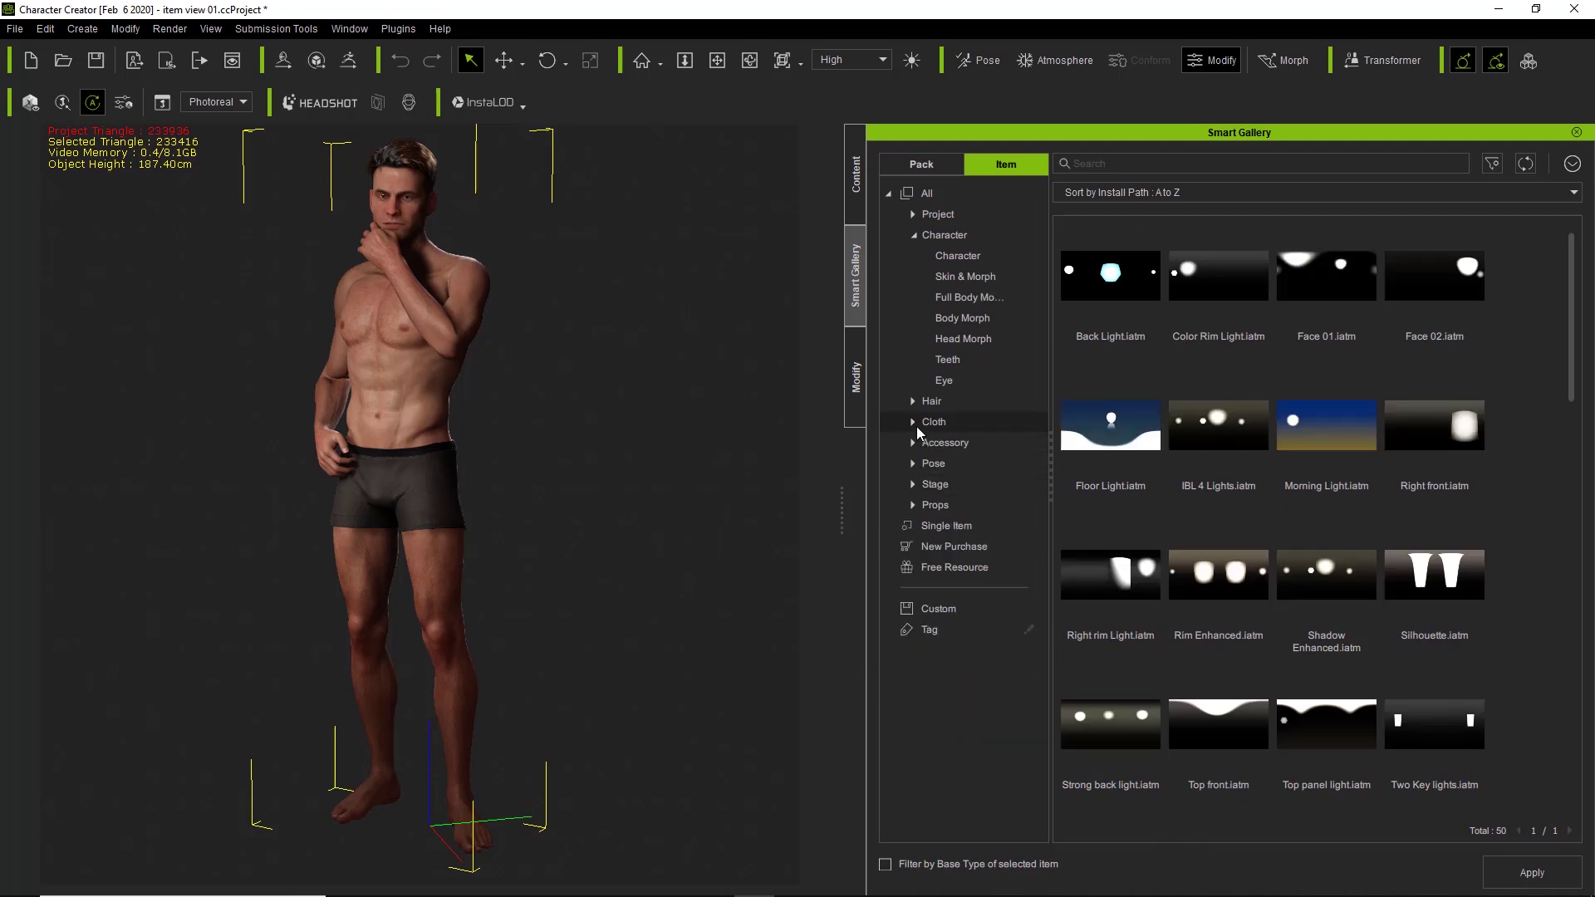
click(915, 237)
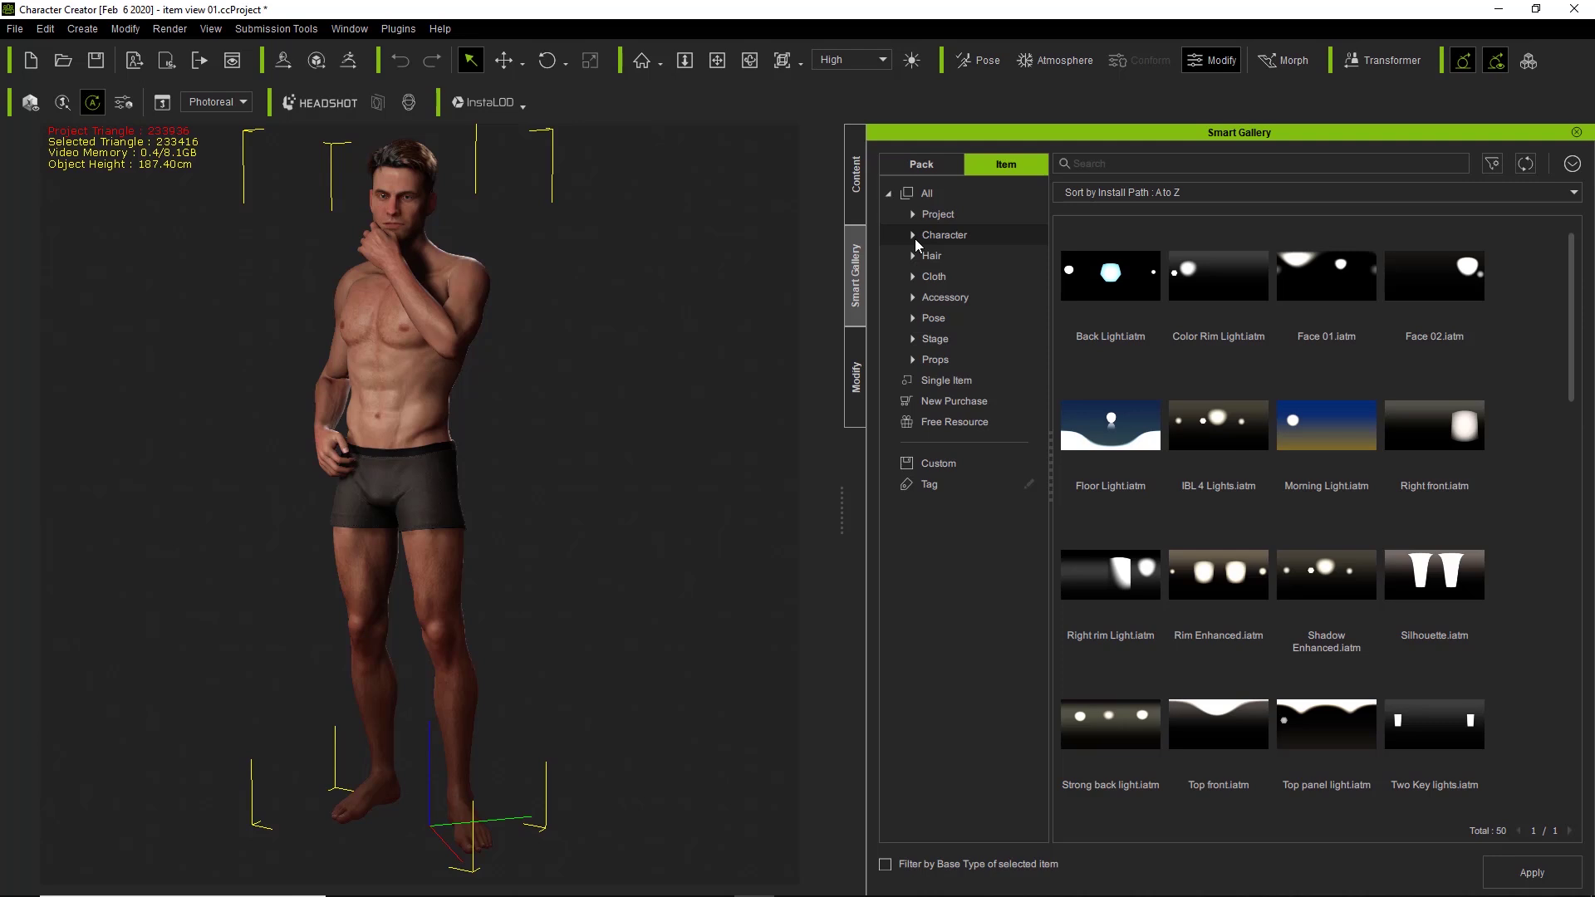
Step: List all items and look through the first page, returning to its beginning
click(936, 198)
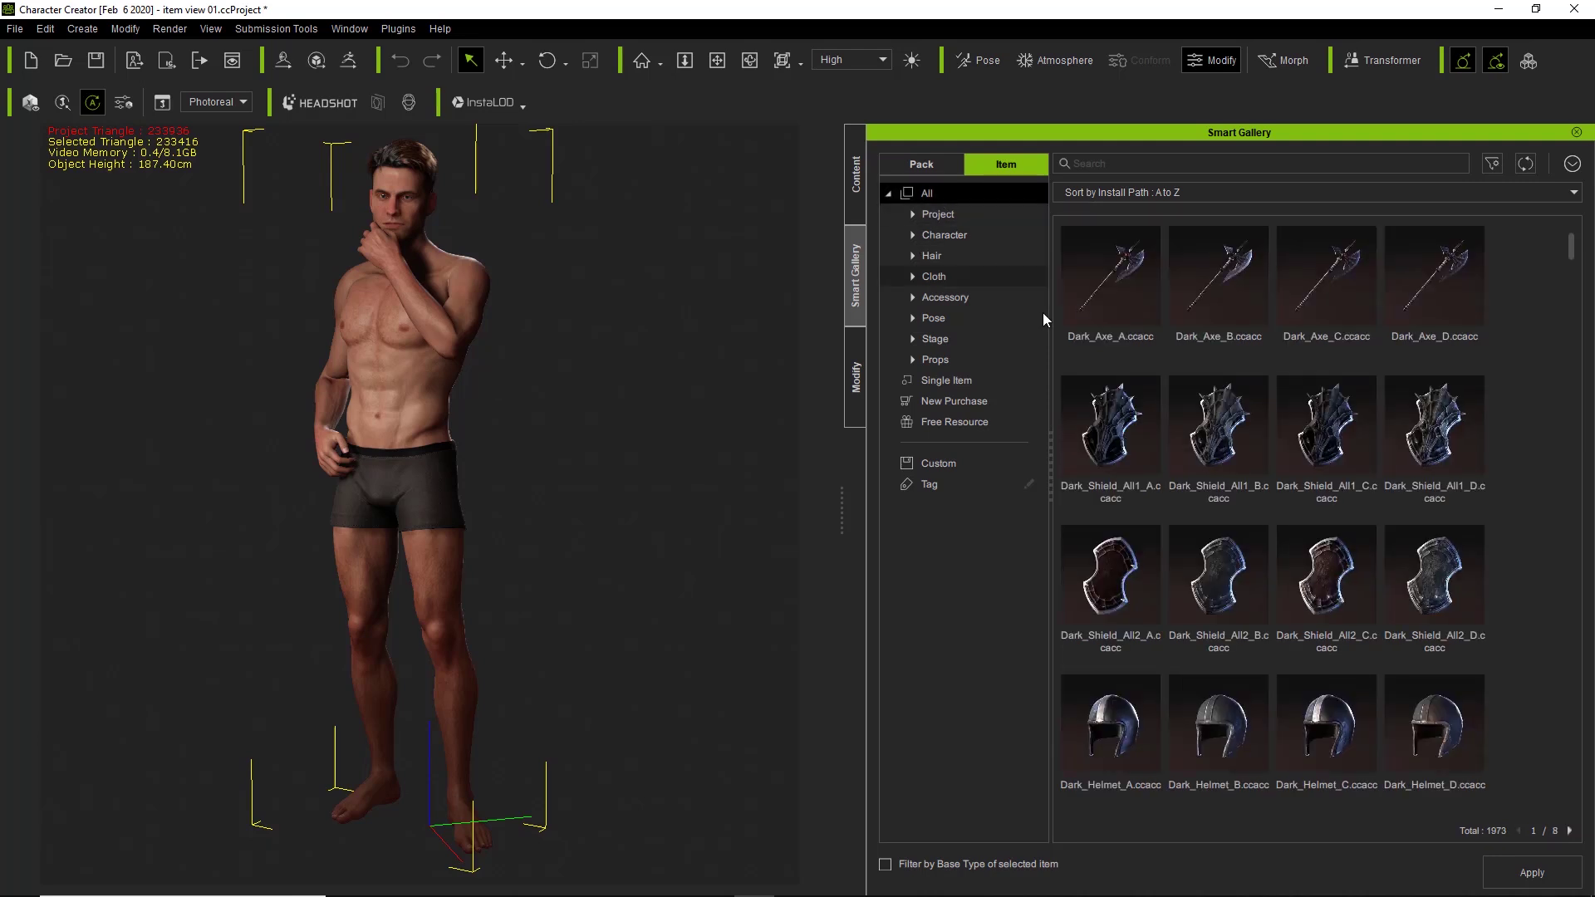
scroll(1399, 332, down, 1)
scroll(1399, 339, down, 10)
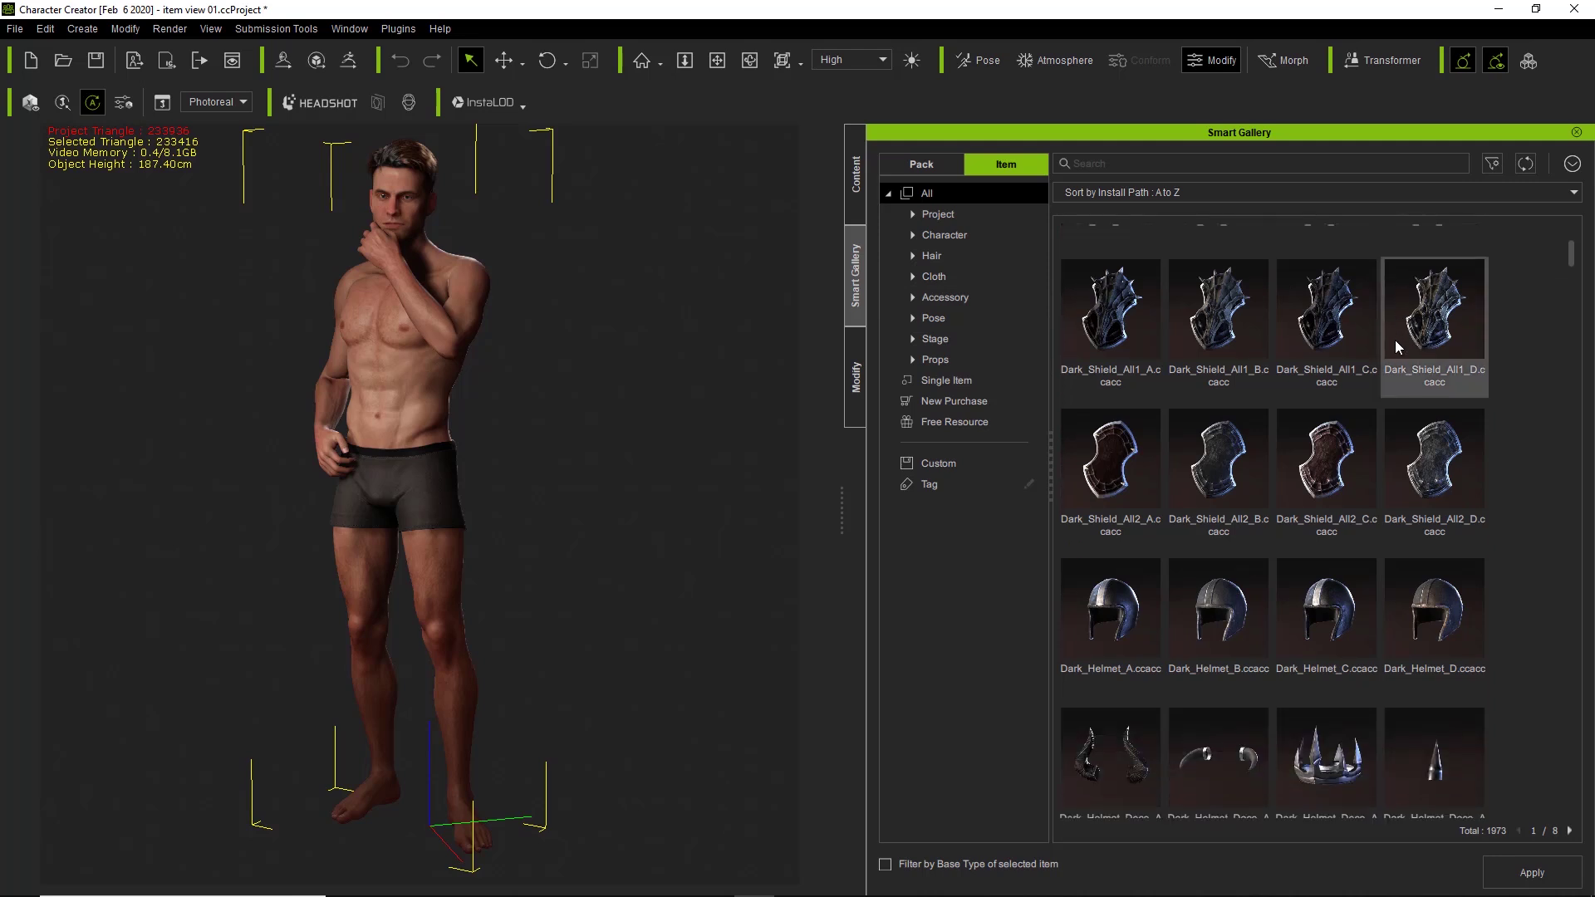
scroll(1387, 392, down, 10)
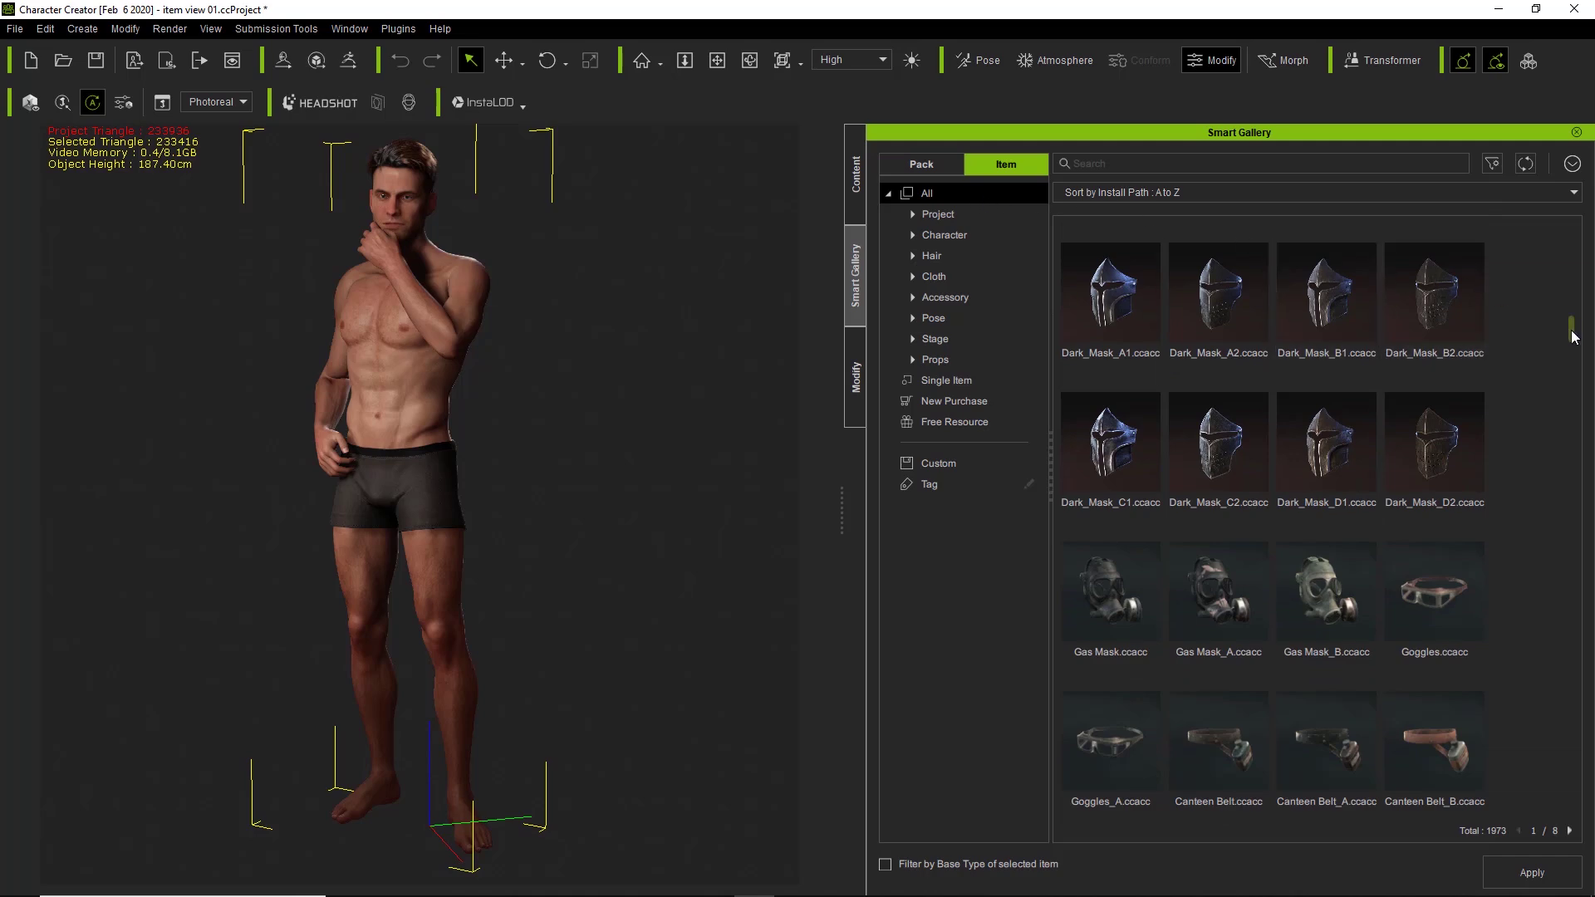
drag(1573, 334, 1576, 243)
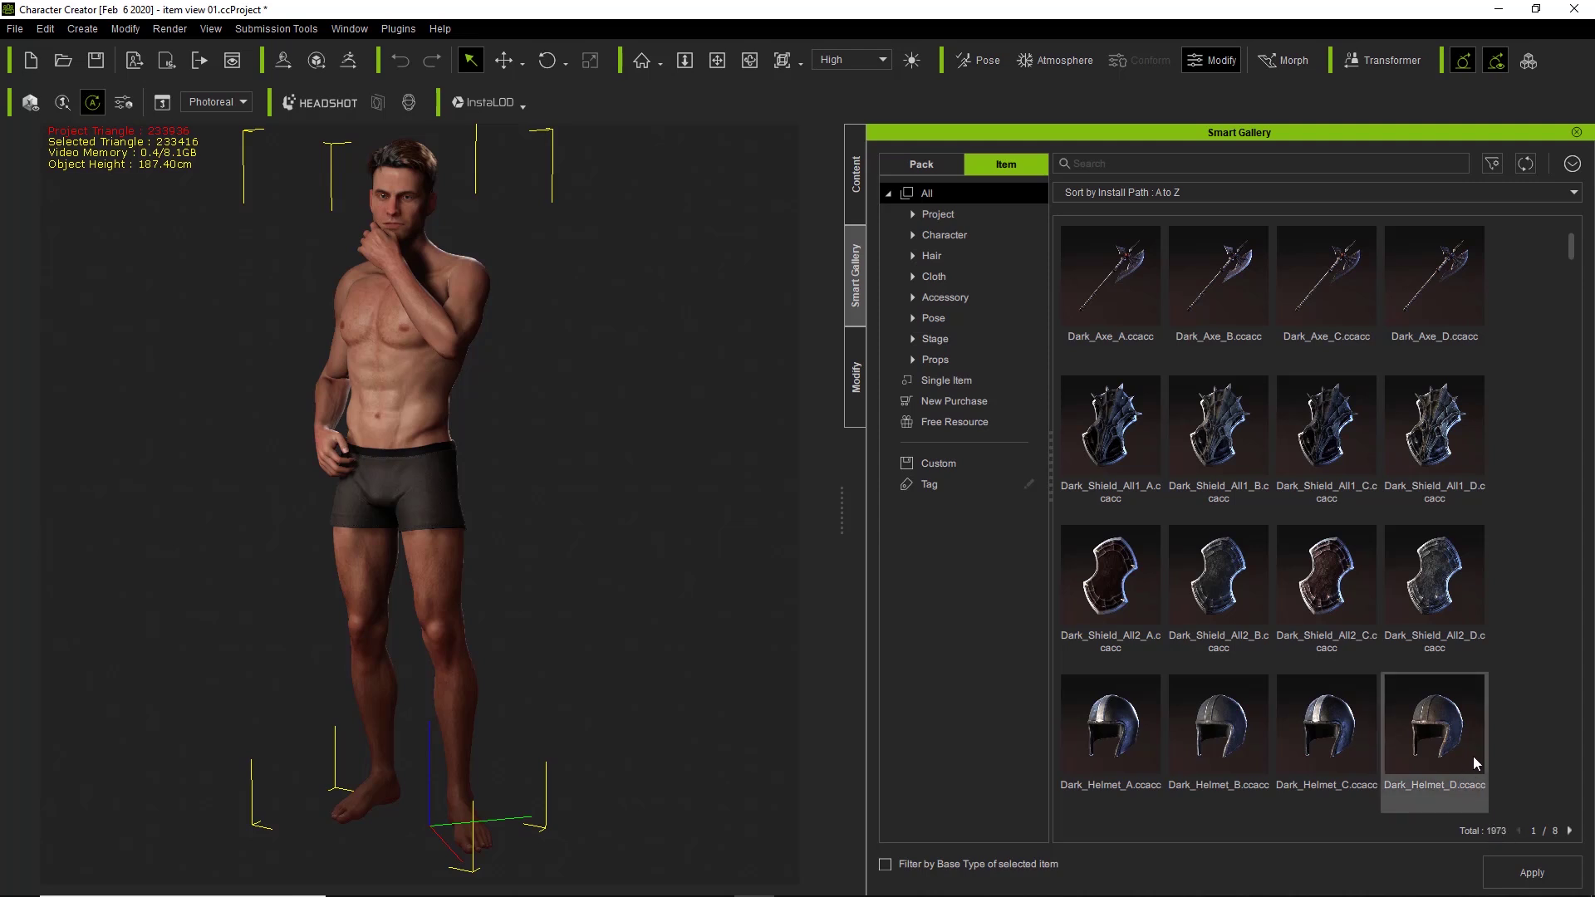
Step: Page forward through the item list to page 4 and jump directly to page 2 by its number
click(1568, 832)
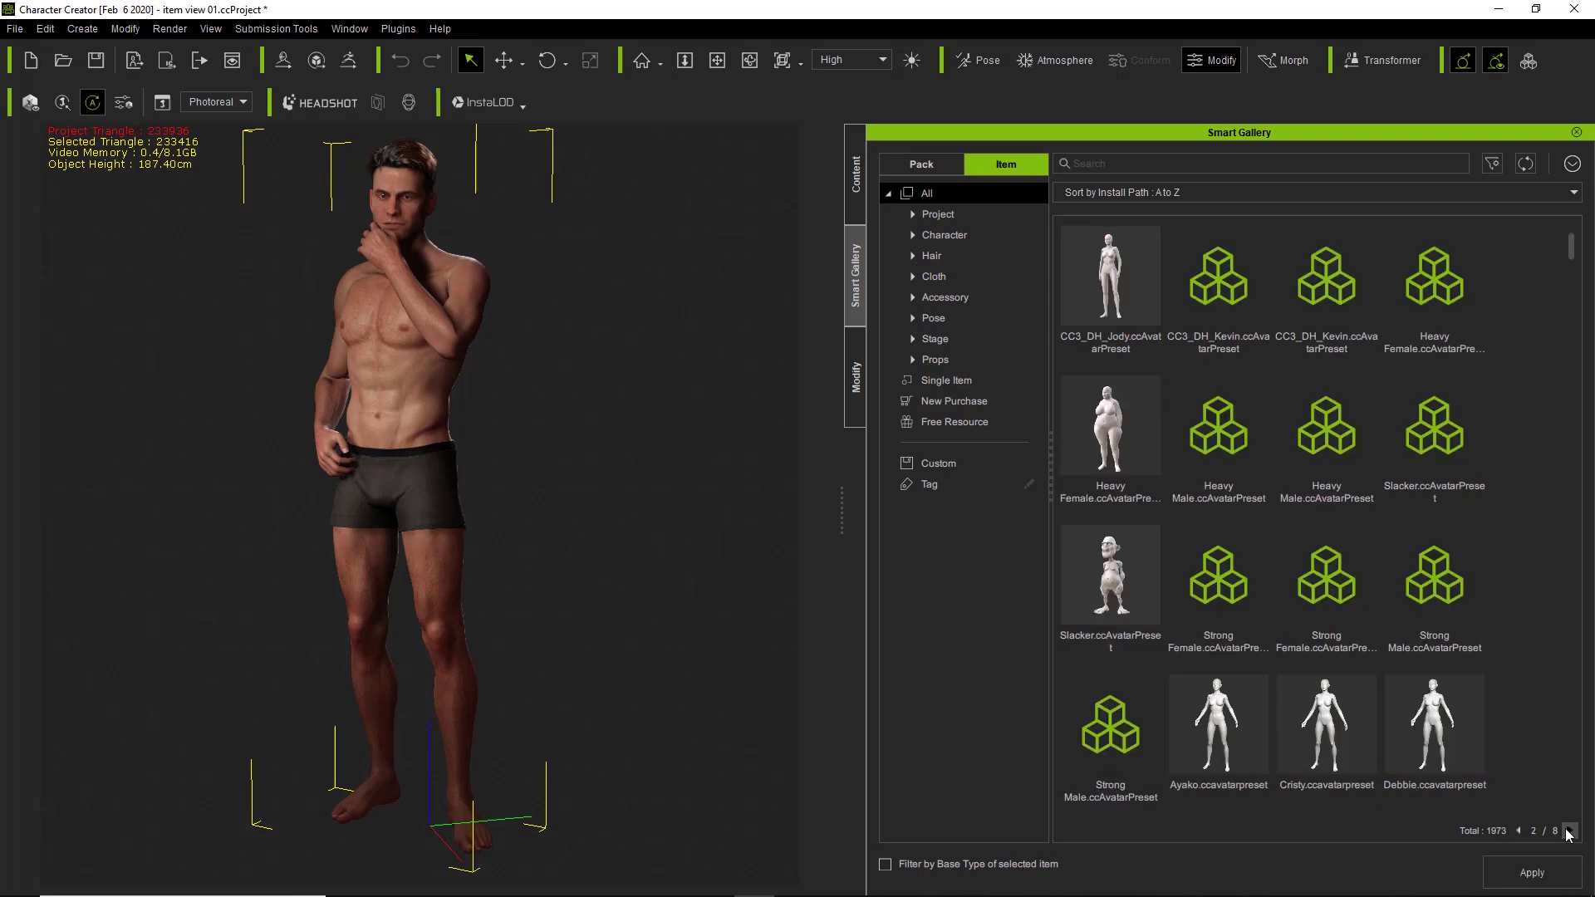
click(1569, 832)
click(1569, 832)
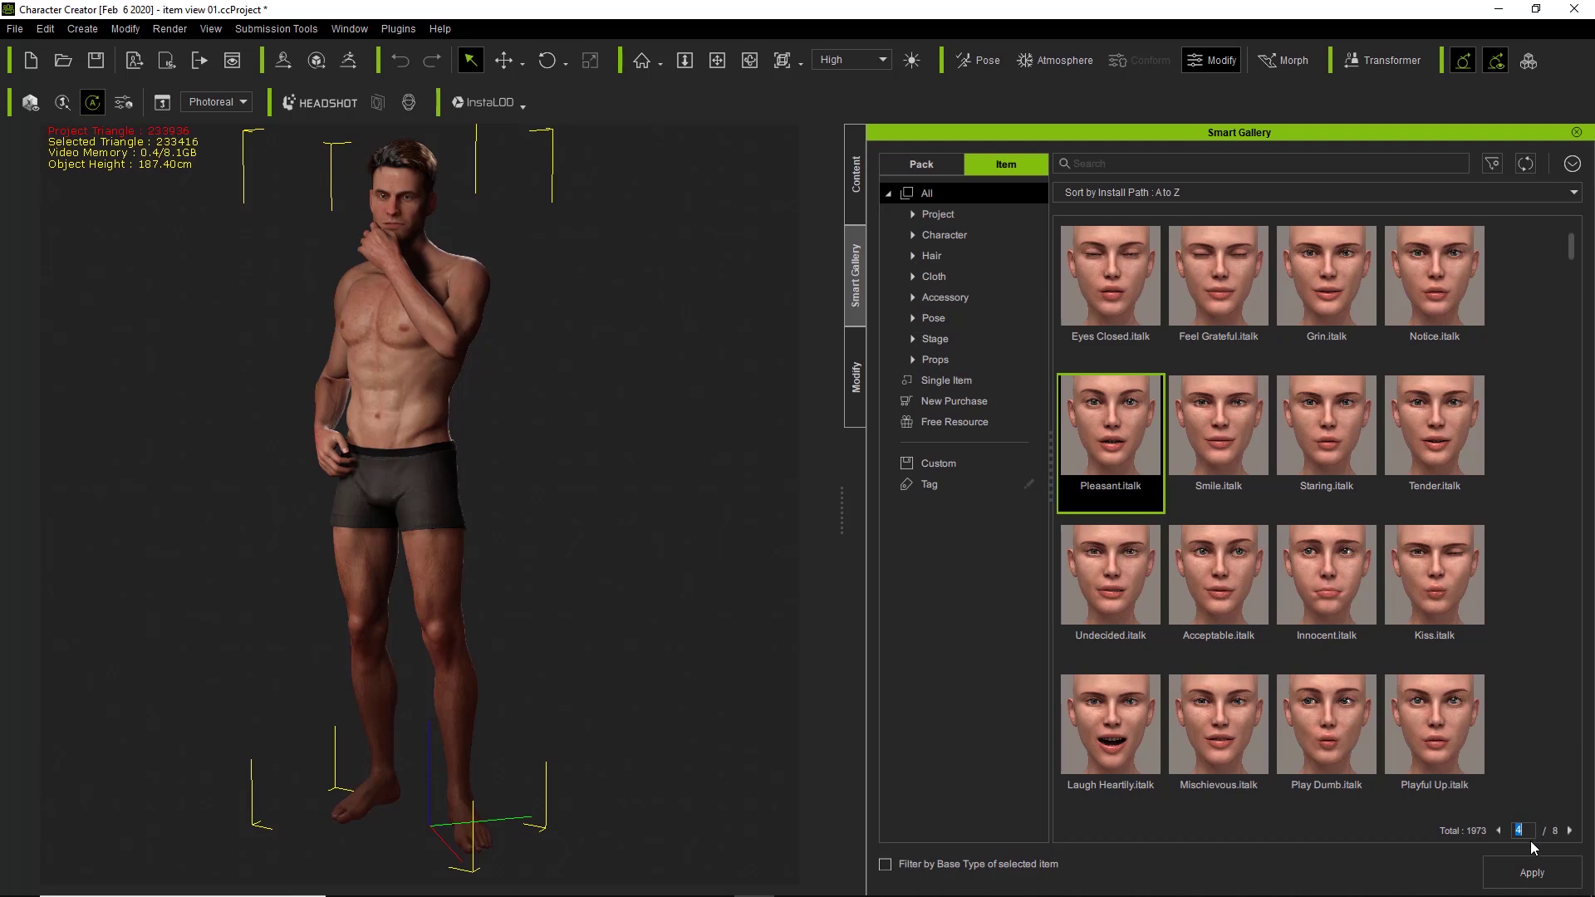
text(2)
key(Return)
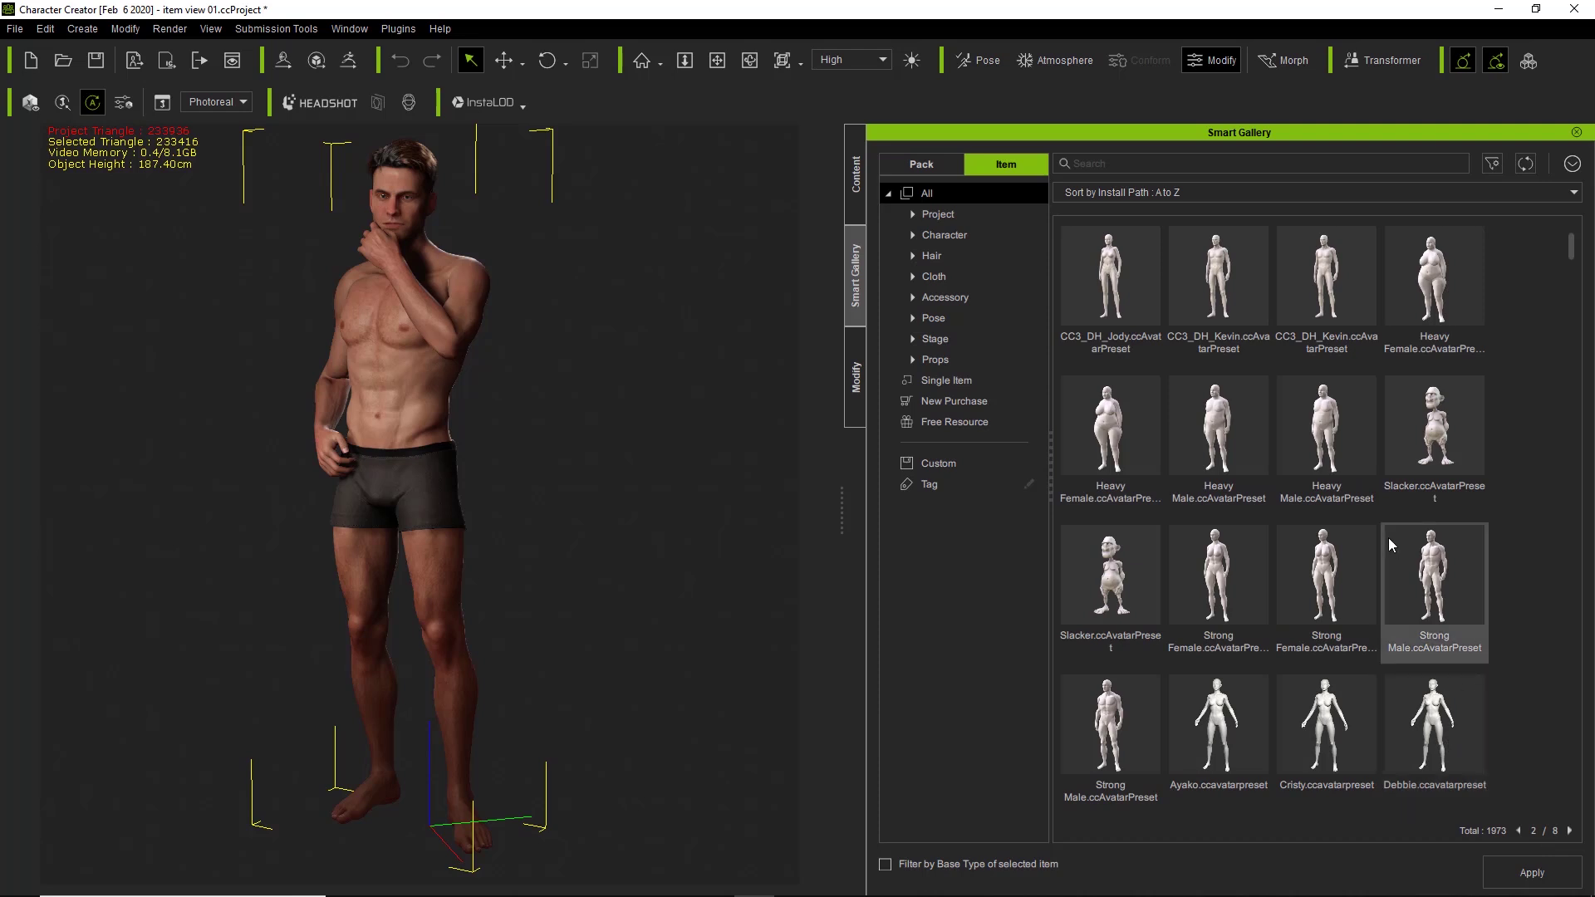
Step: Advance the item list from page 2 to page 4 and look through the facial expression items
click(1569, 831)
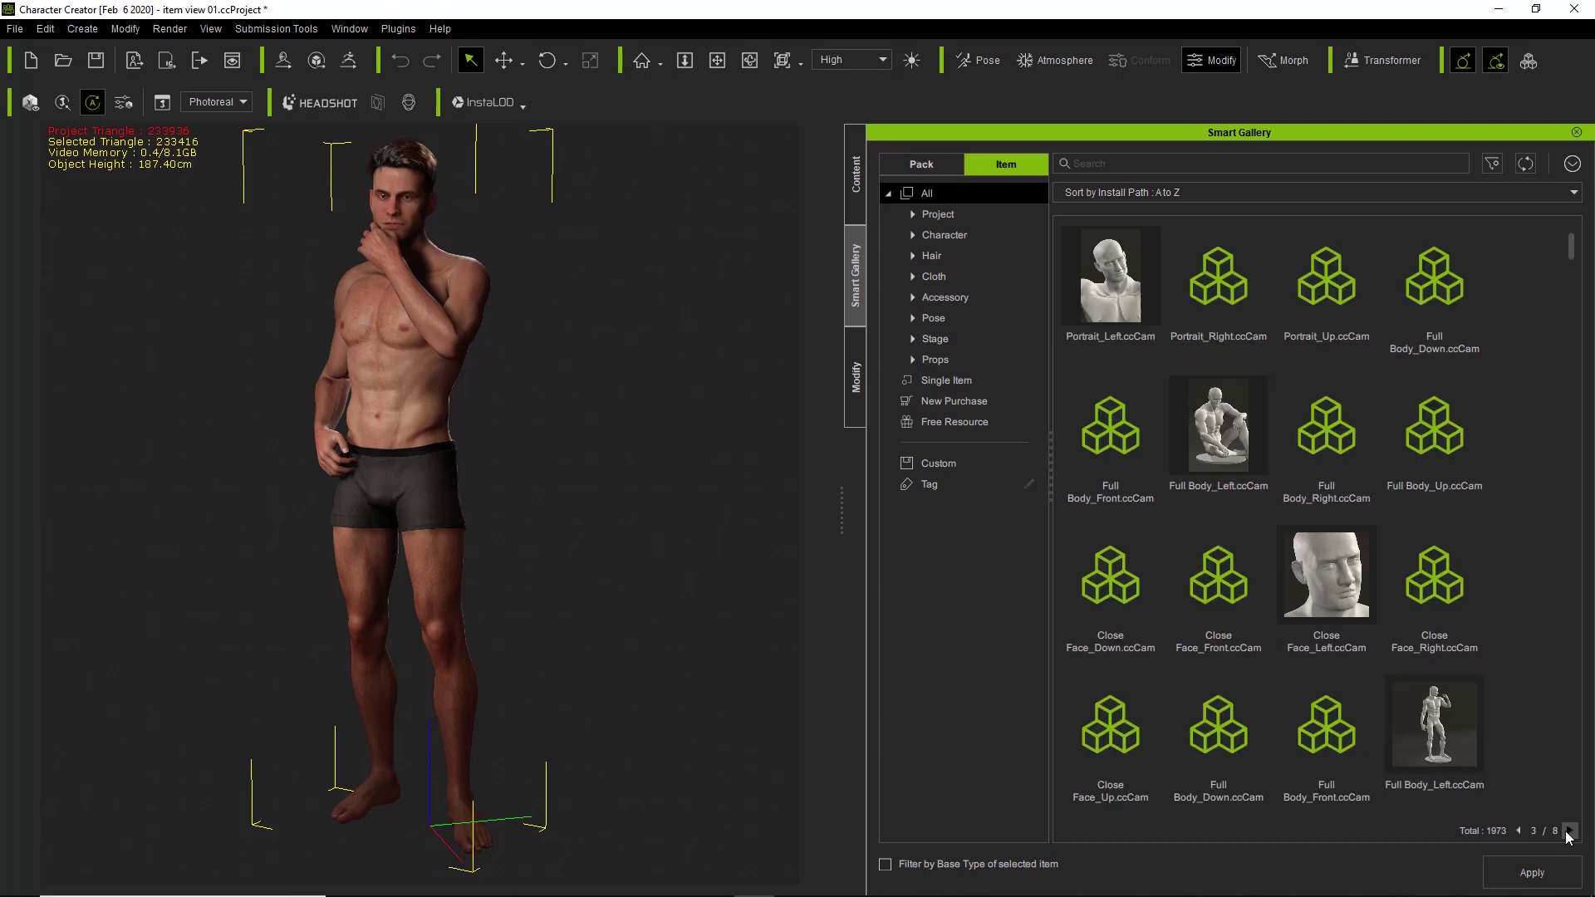
click(1570, 831)
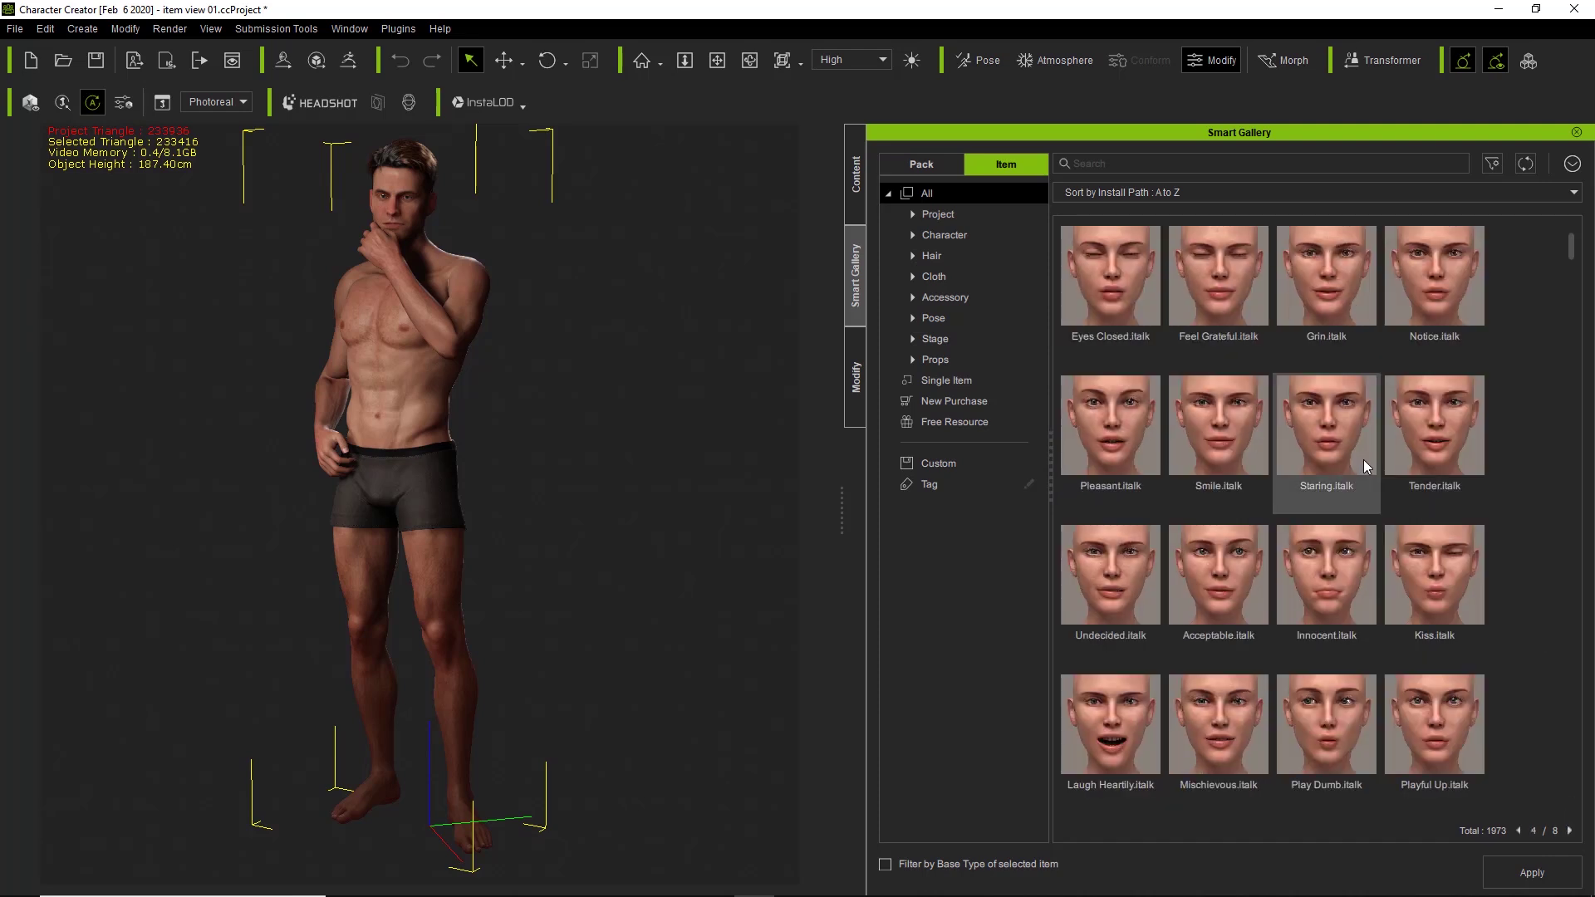
scroll(1363, 462, down, 2)
scroll(1362, 470, down, 6)
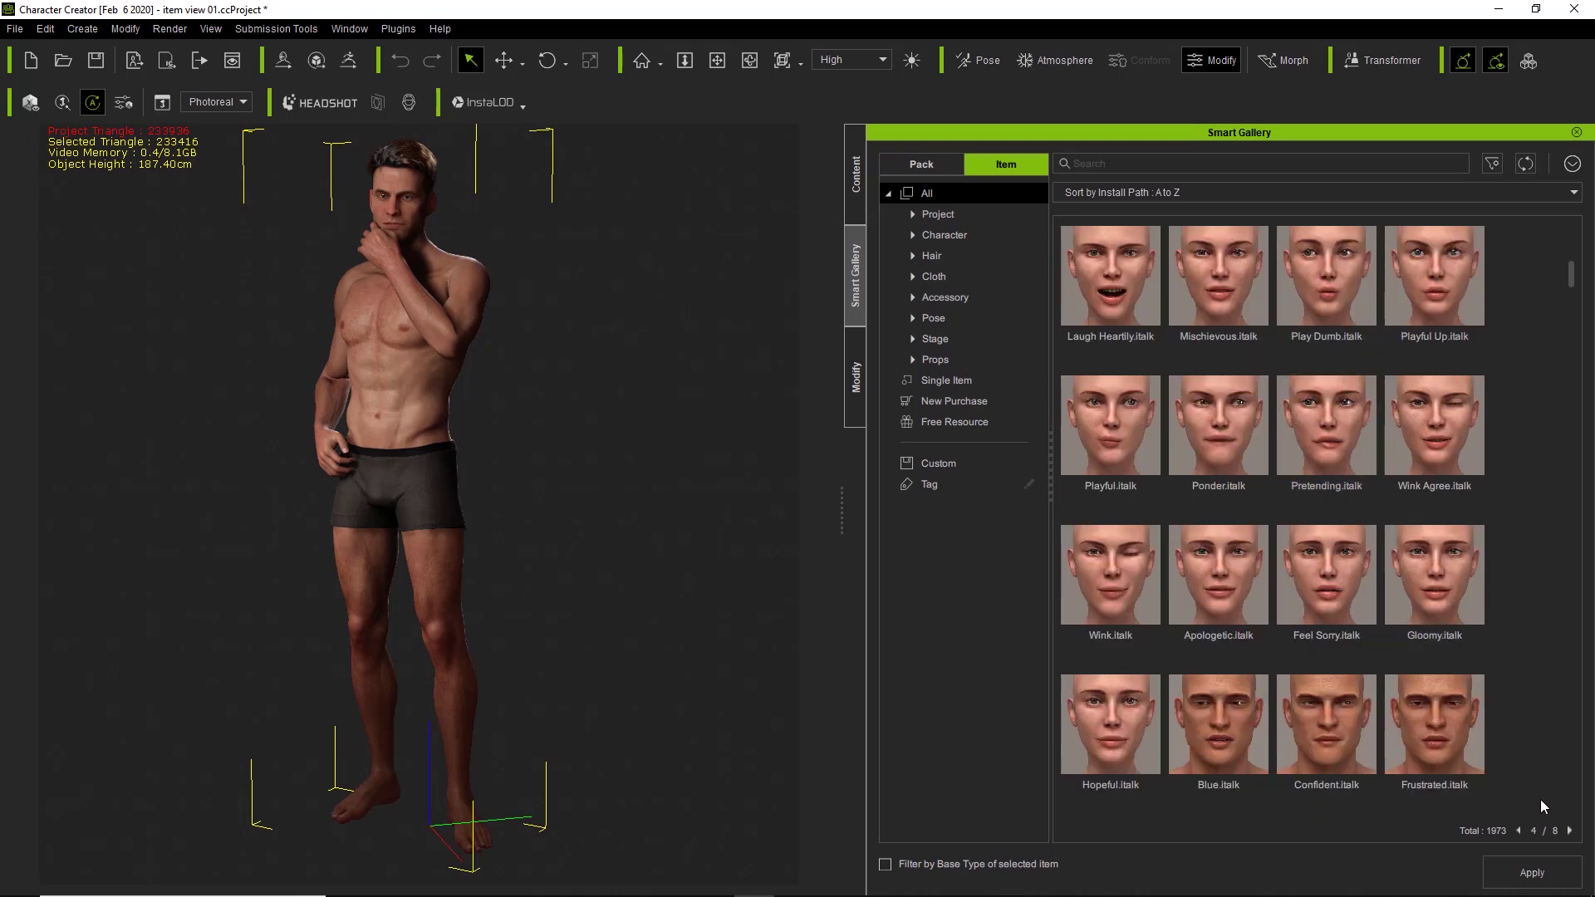
Step: Page the item list back to page 1, view page 2 briefly and return to page 1
click(1518, 831)
click(1517, 831)
click(1517, 831)
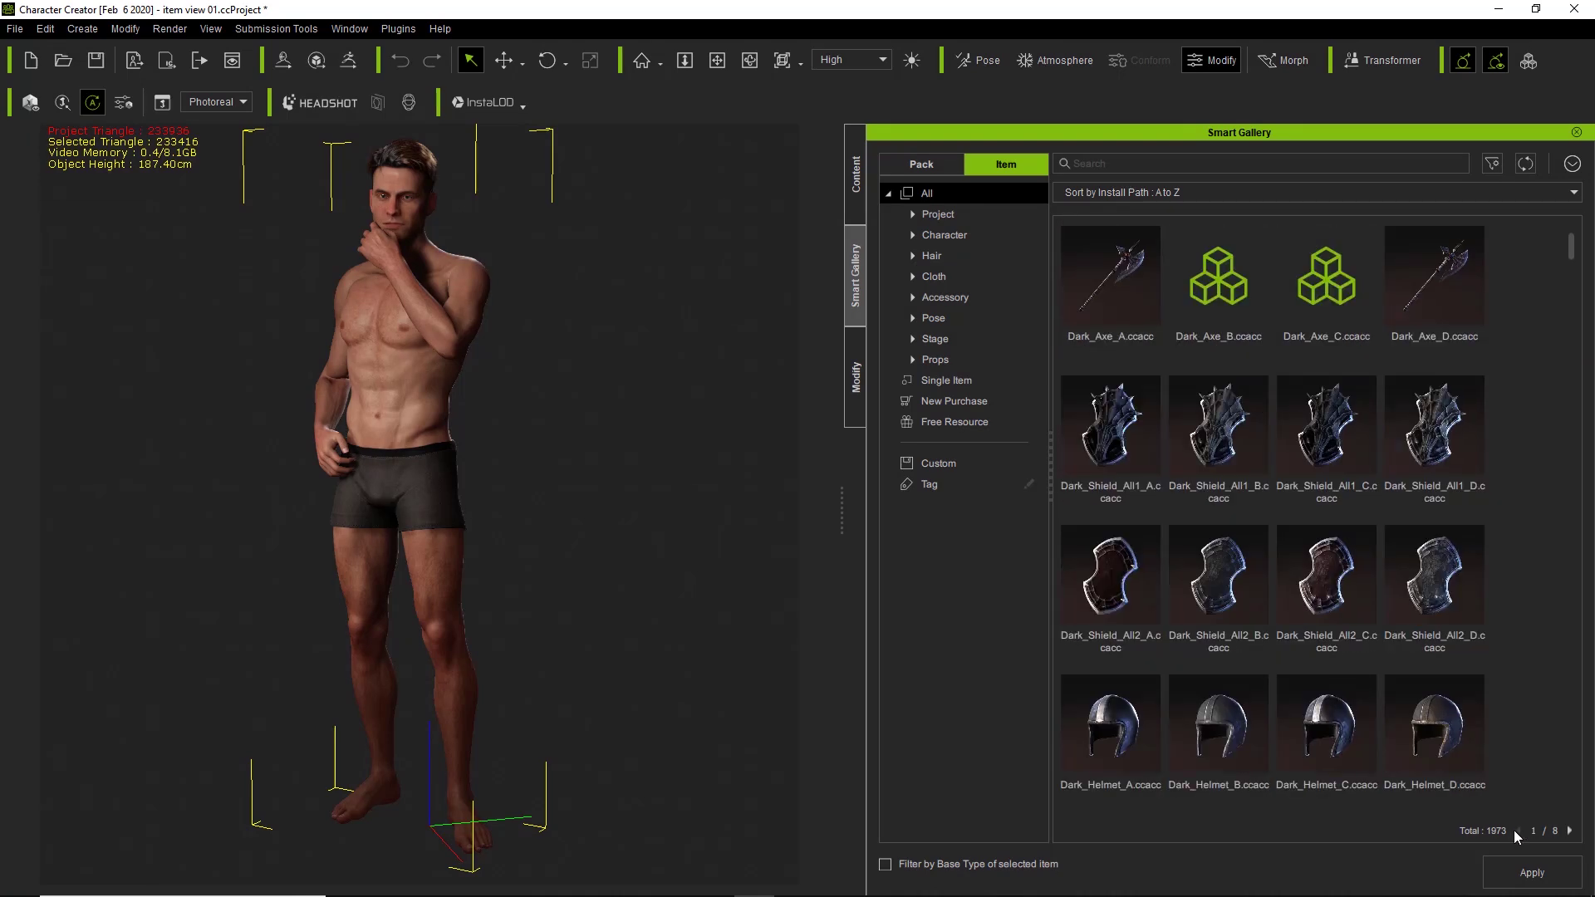
click(1570, 831)
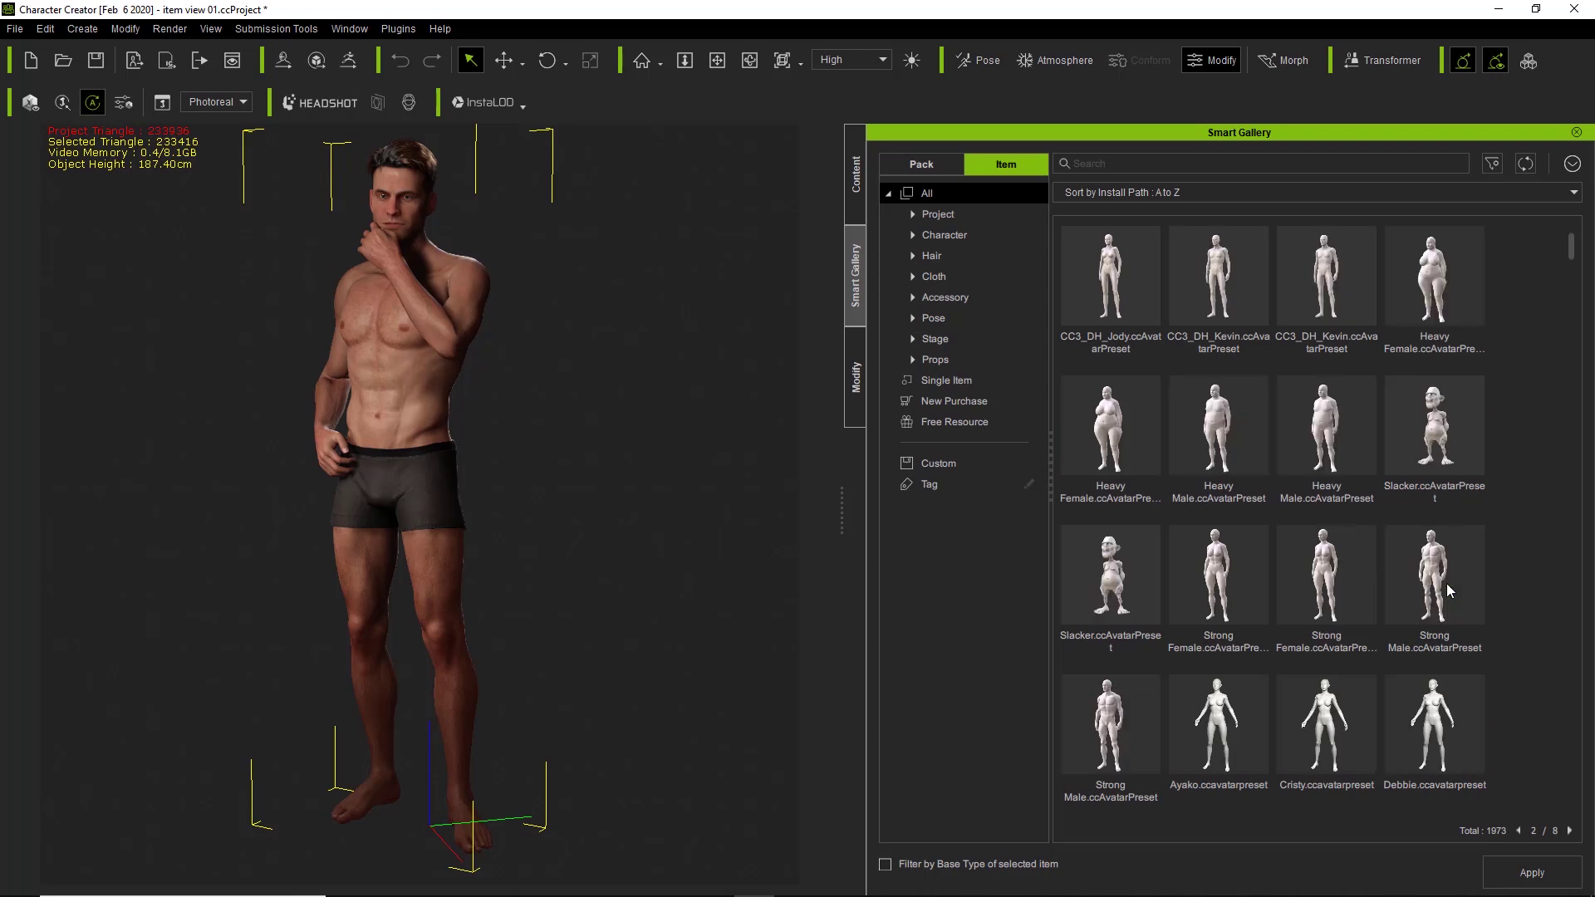
click(1518, 831)
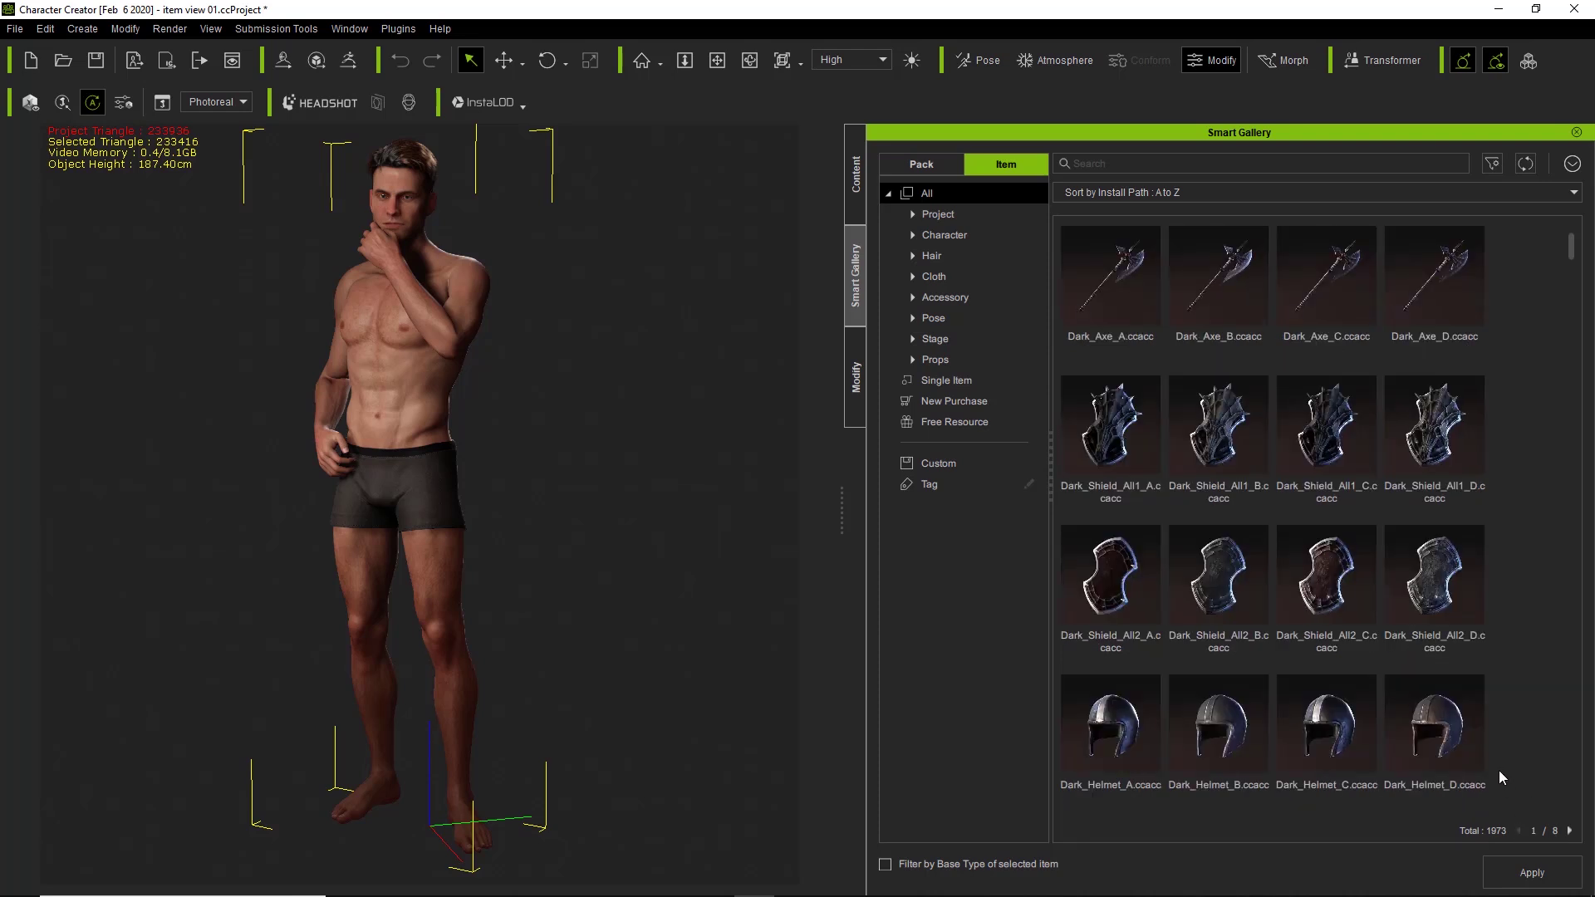
Step: Look through the helmet, decoration and mask items on page 1 and return to the beginning of the page
scroll(1499, 771, down, 8)
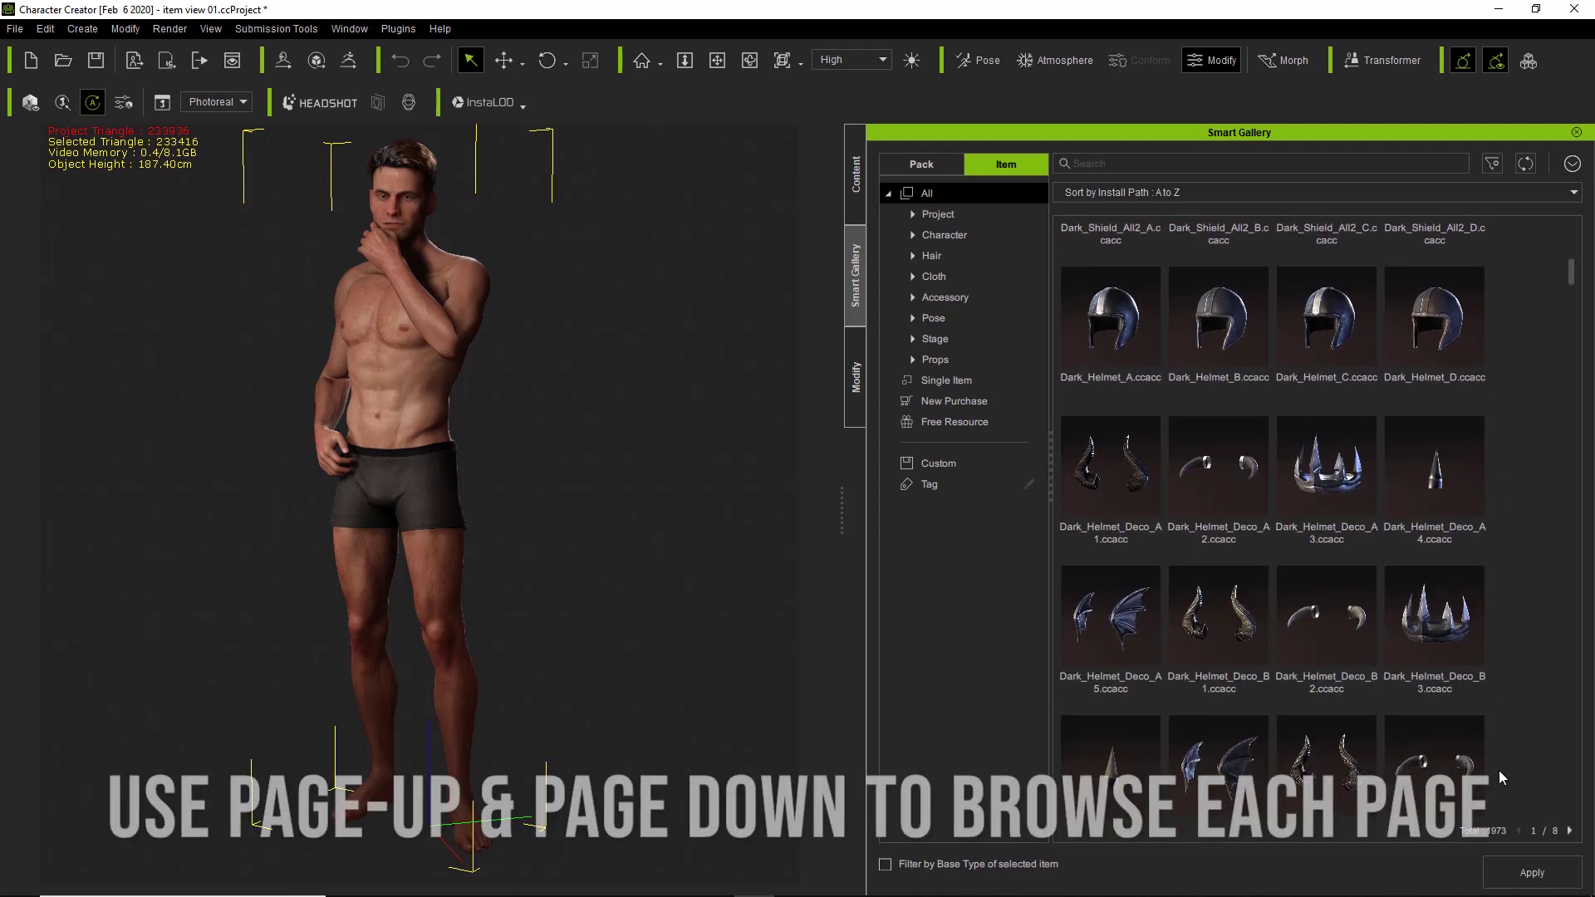
scroll(1499, 770, down, 6)
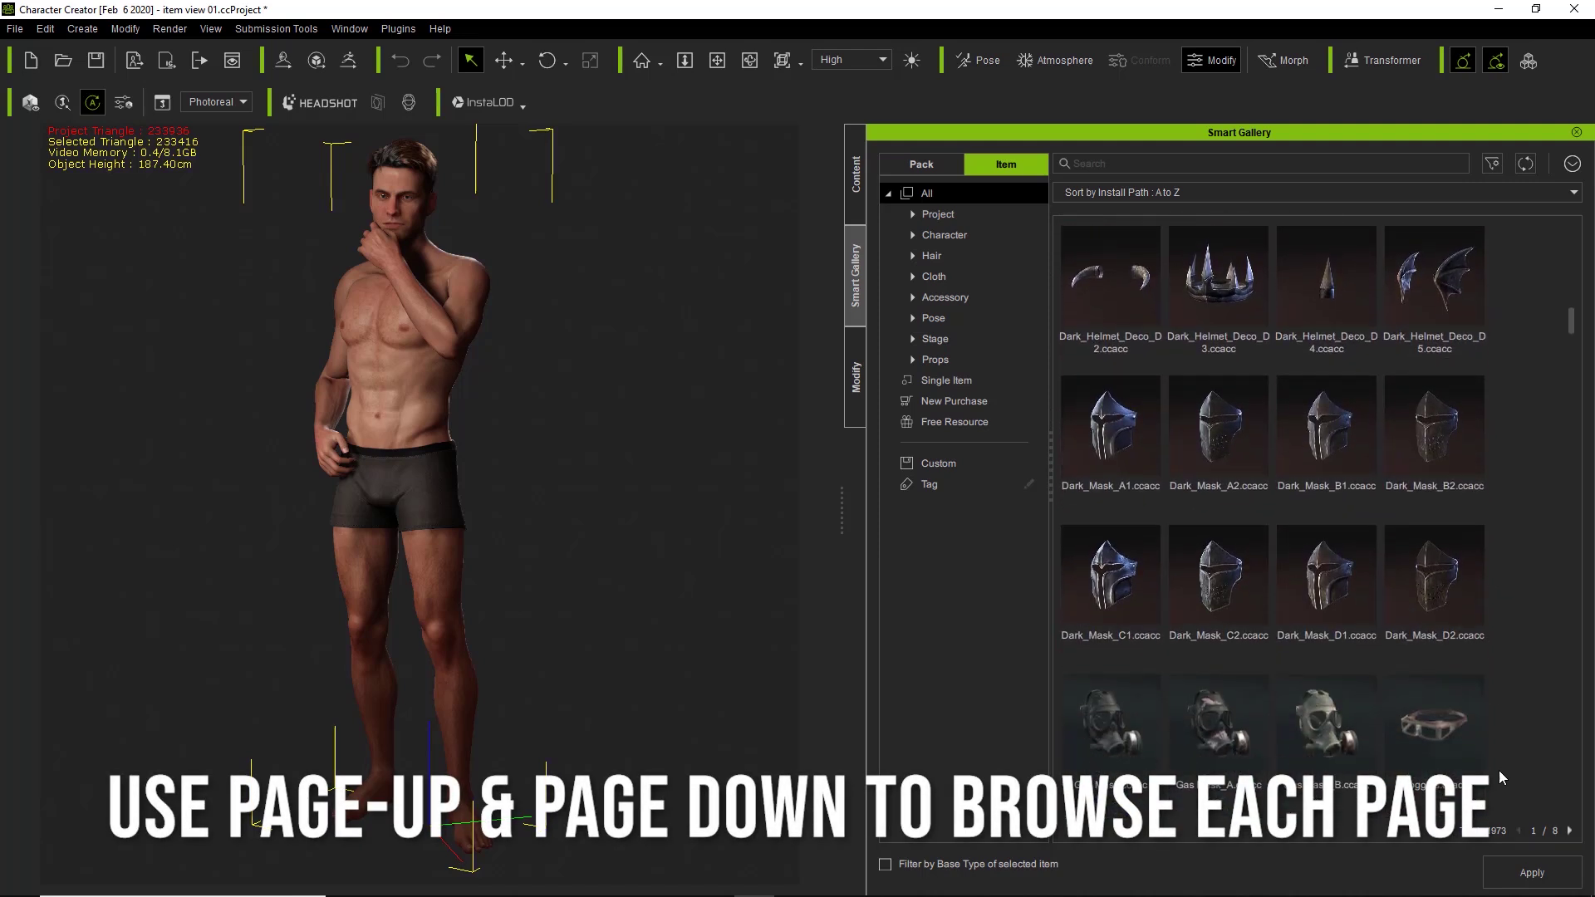
scroll(1499, 770, down, 3)
scroll(1499, 770, up, 5)
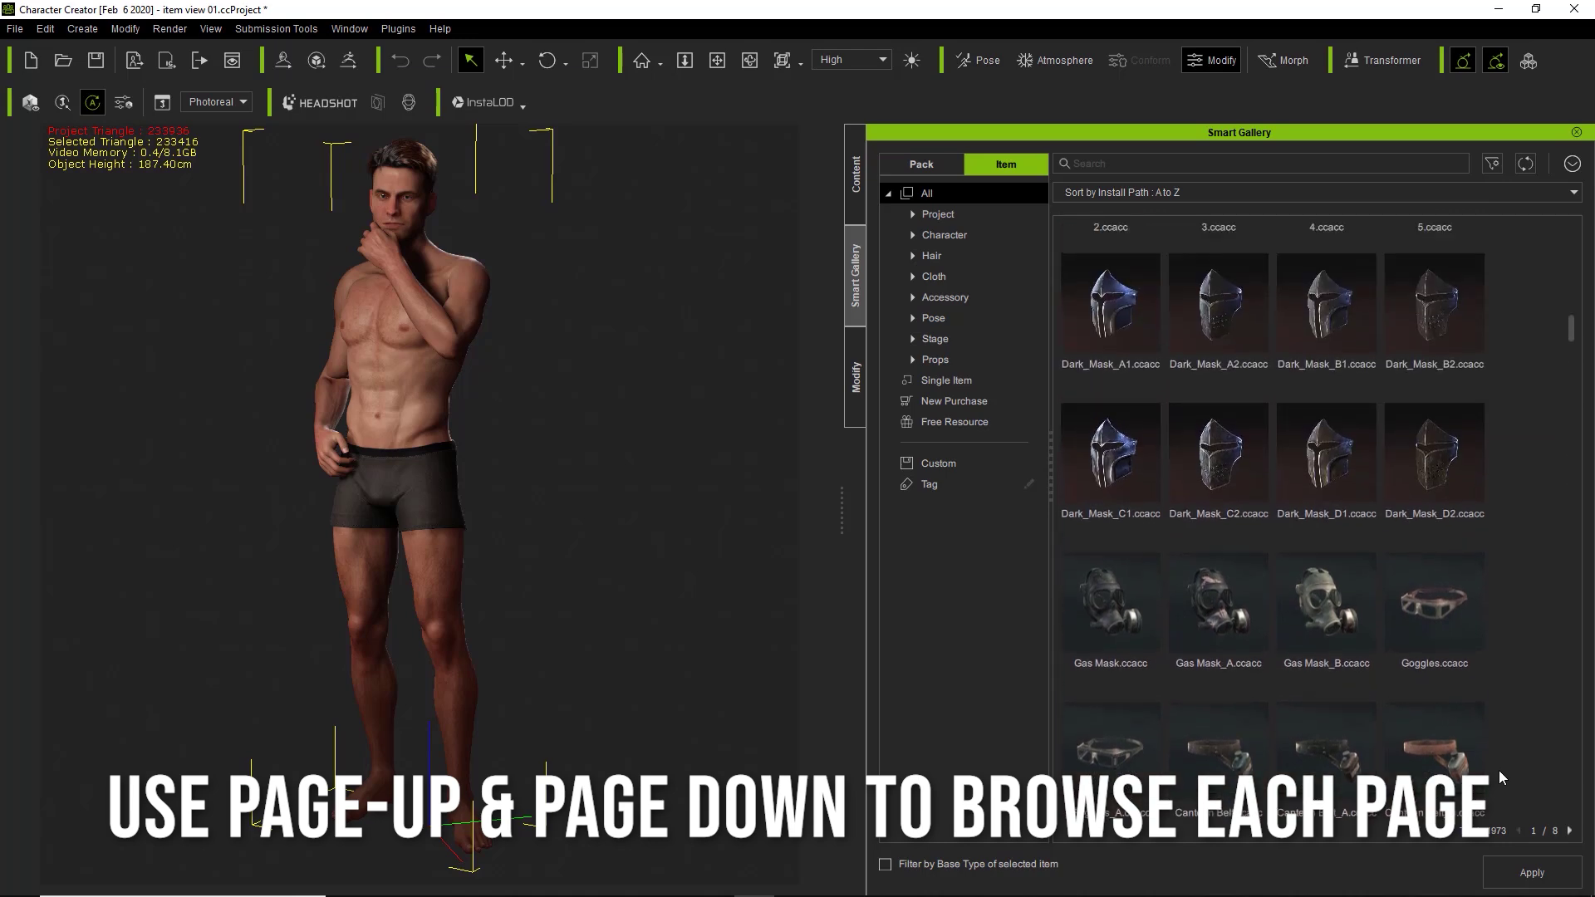
scroll(1499, 770, up, 5)
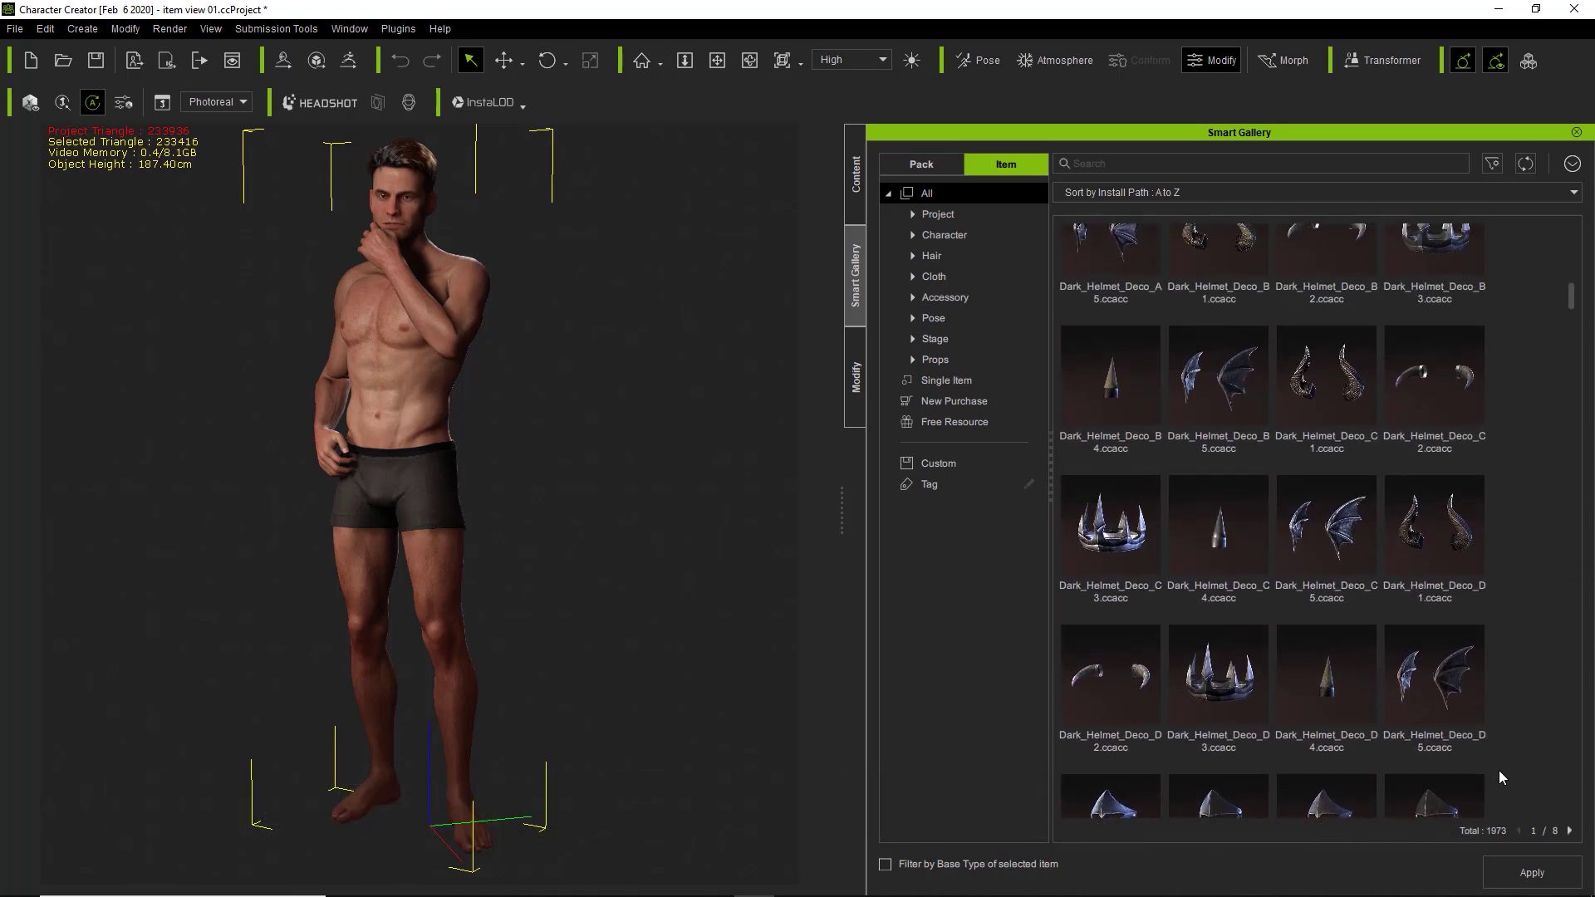
scroll(1499, 771, up, 5)
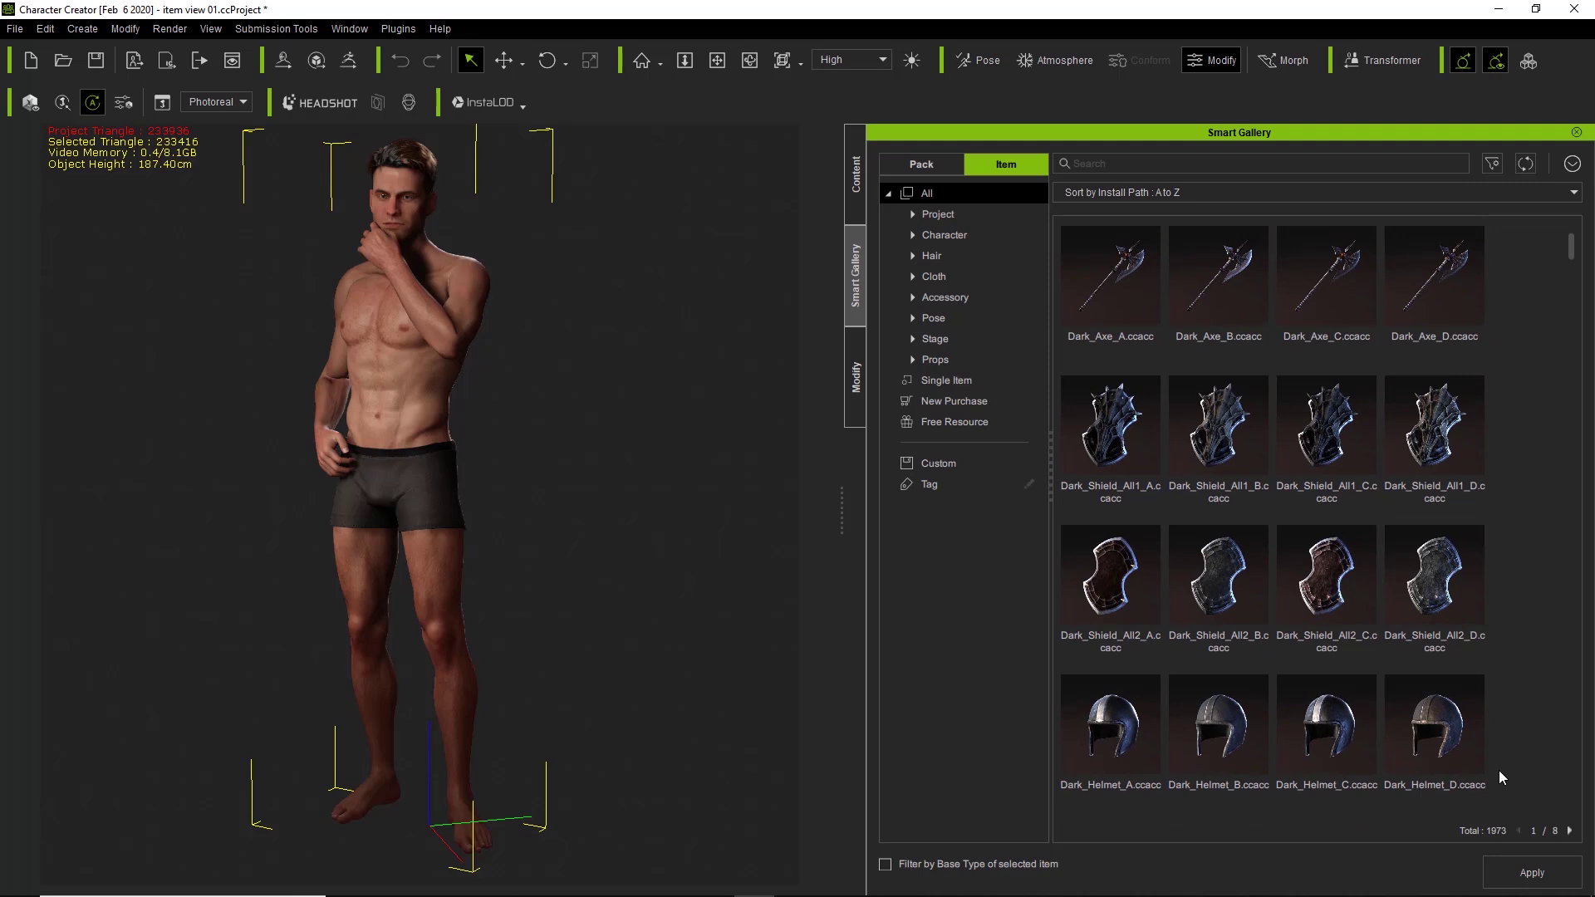
Step: Open the product information for Dark_Axe_B.ccacc
right_click(1188, 276)
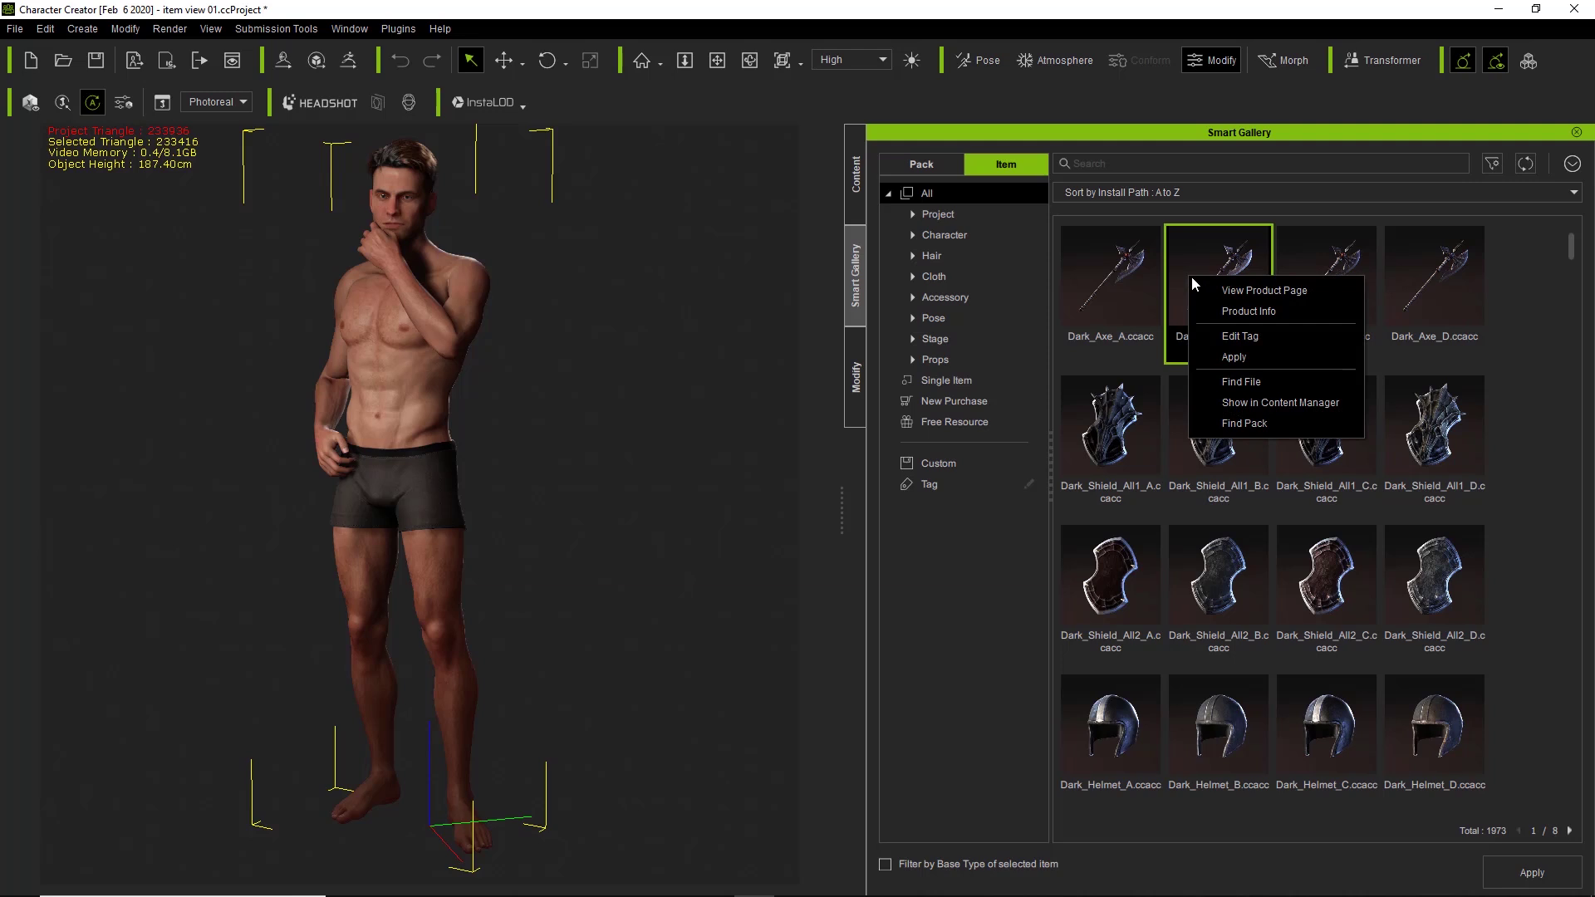
click(1236, 312)
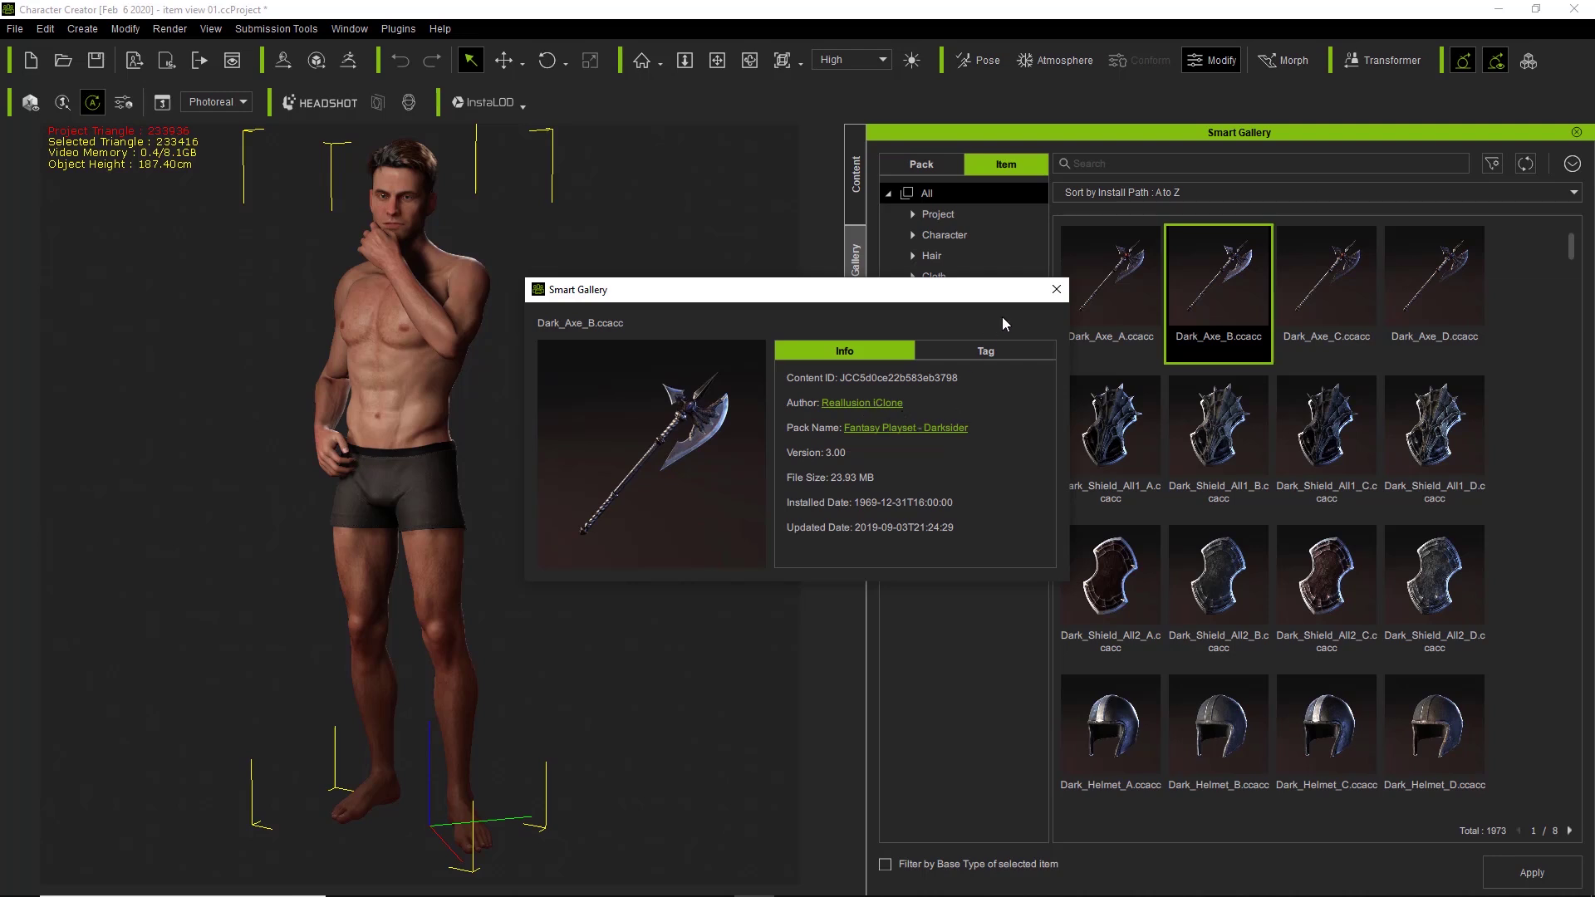
Step: Open the Fantasy Playset - Darksider pack's store page from the axe's product information and look through its armor features
click(916, 427)
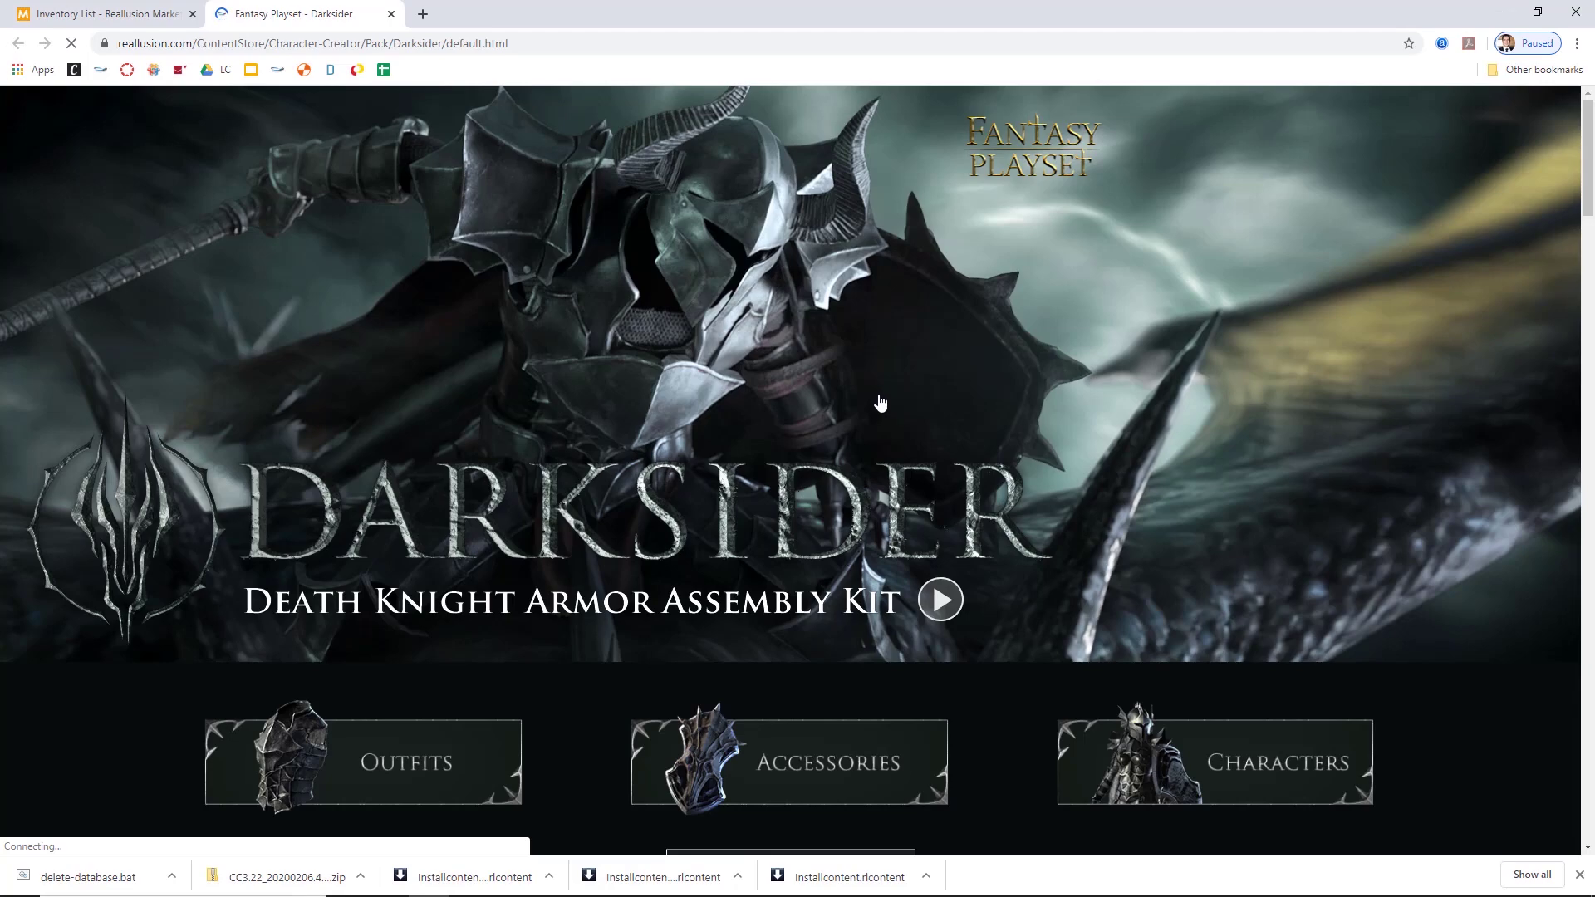
scroll(849, 388, down, 15)
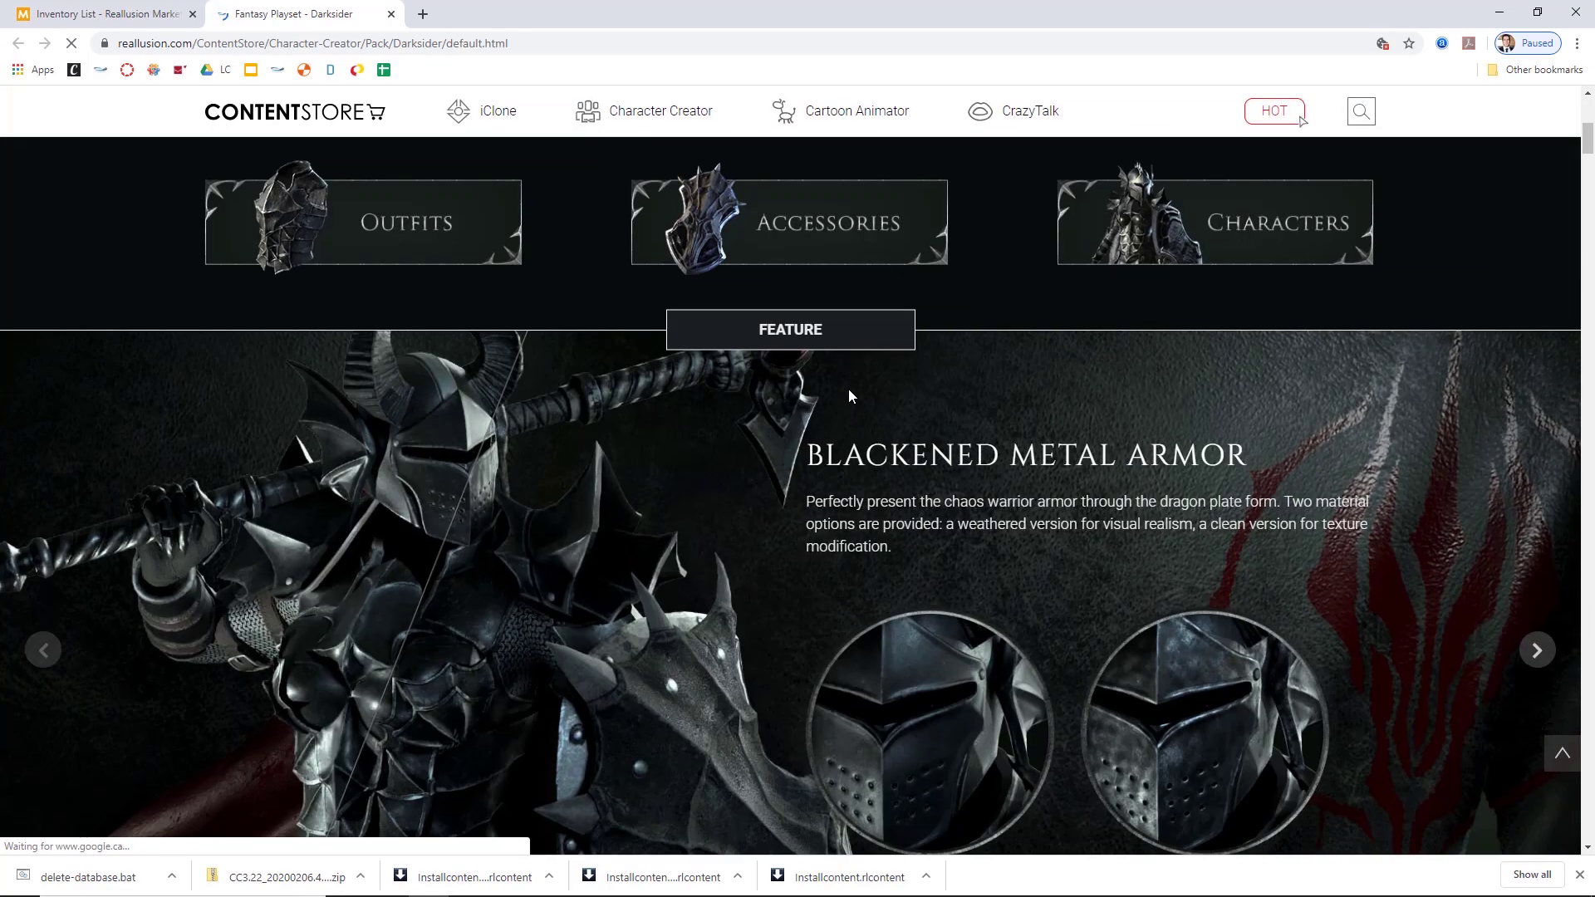
scroll(848, 388, down, 20)
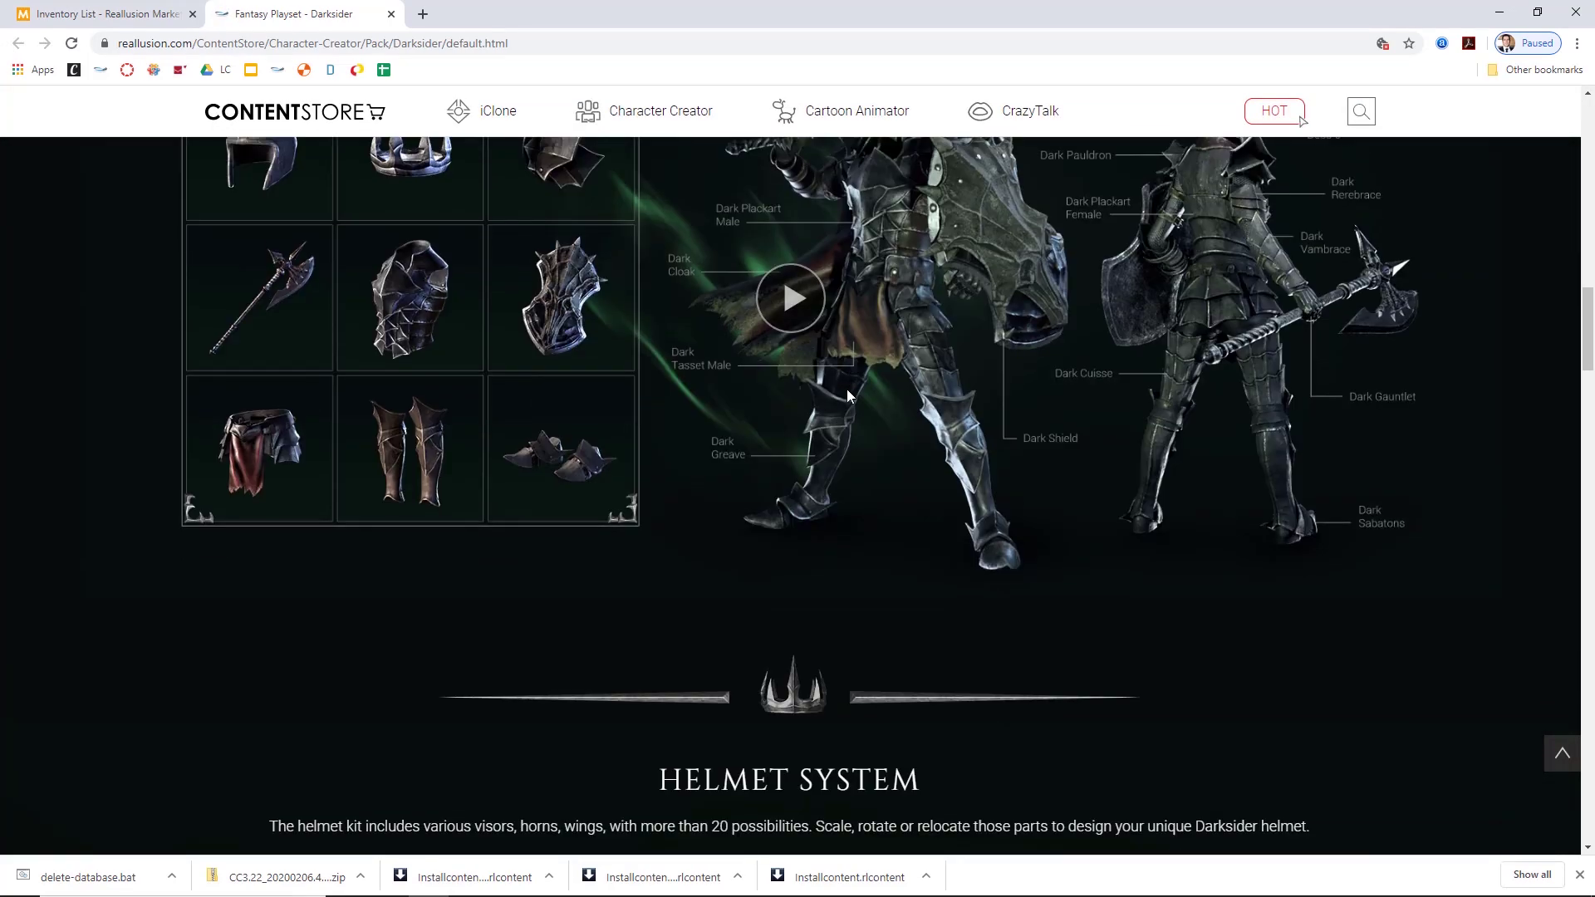
scroll(847, 395, down, 7)
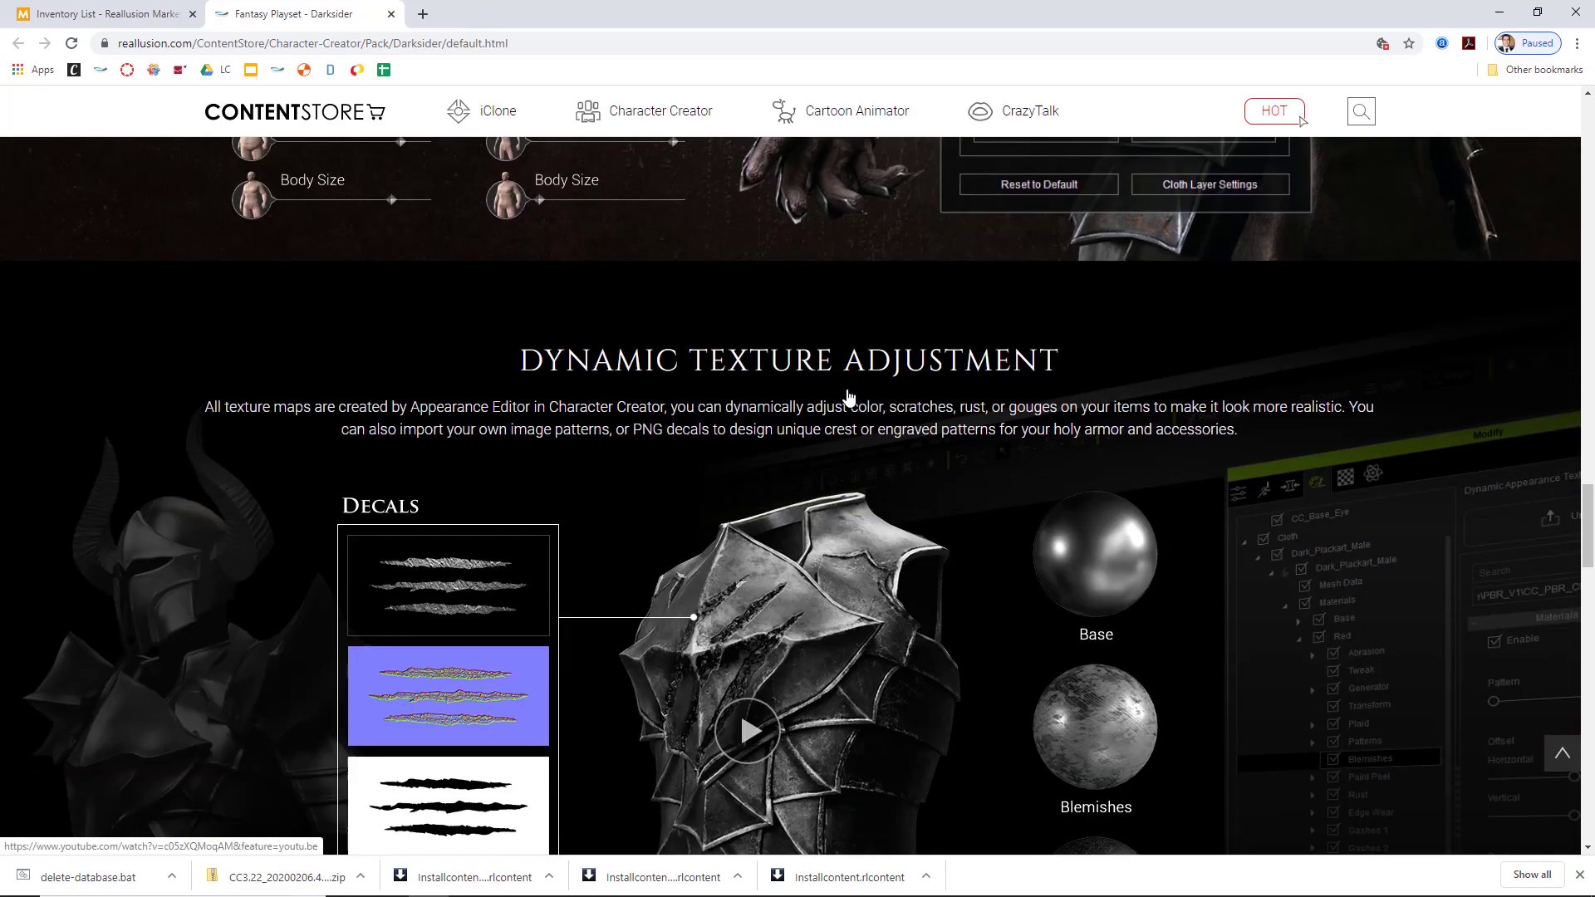
scroll(846, 394, up, 15)
scroll(844, 393, up, 5)
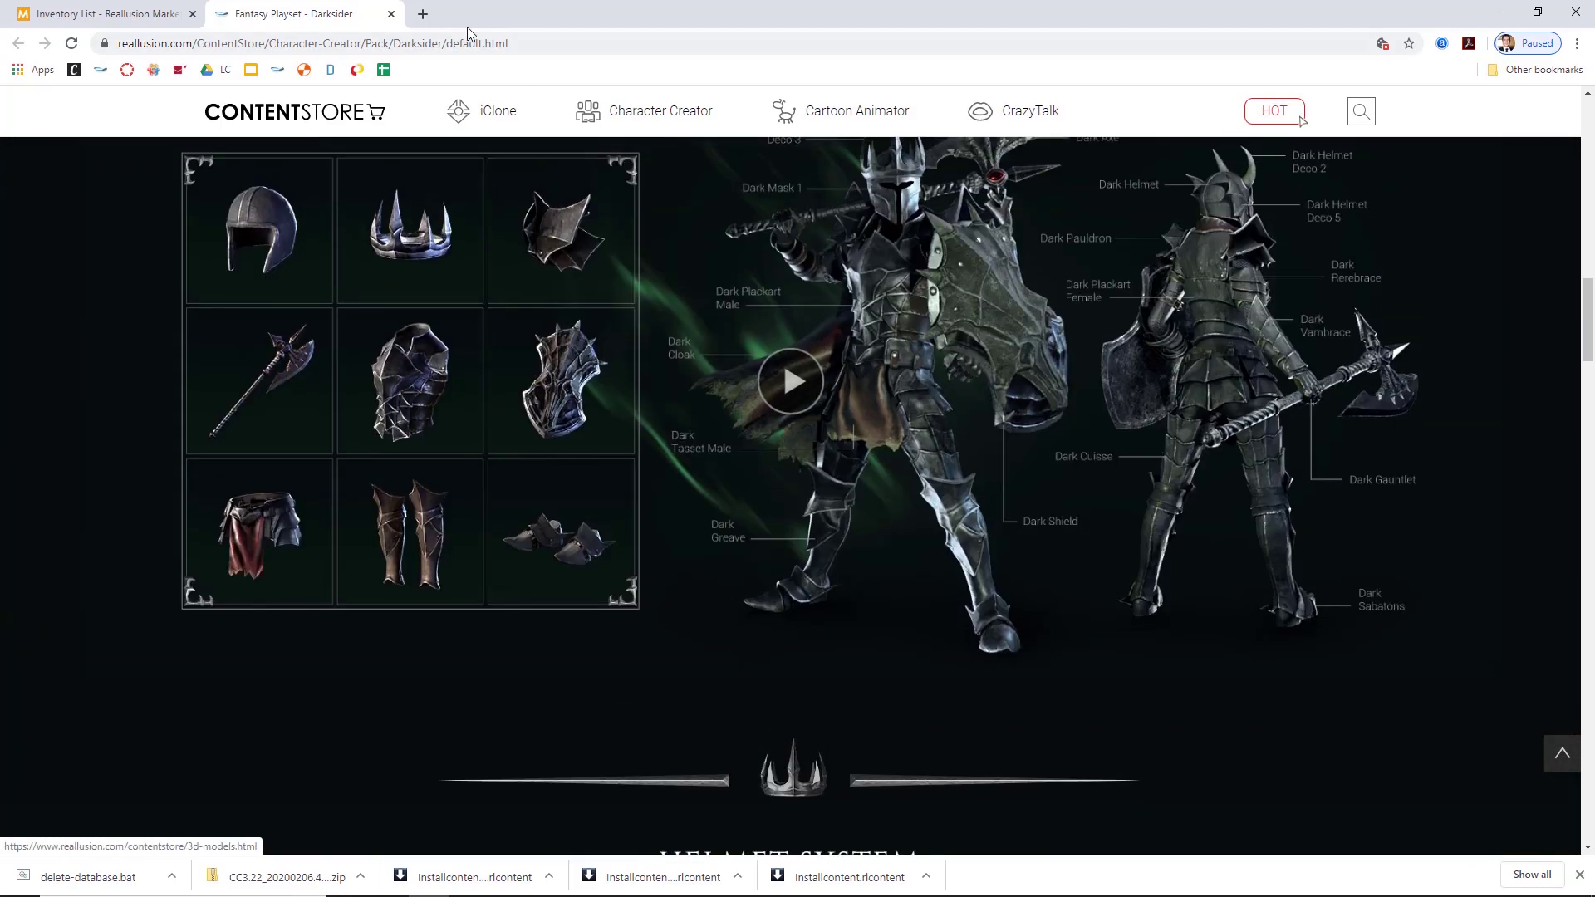
Step: Close the Darksider store page, return to Character Creator and close the axe's product information
click(391, 14)
key(alt+Tab)
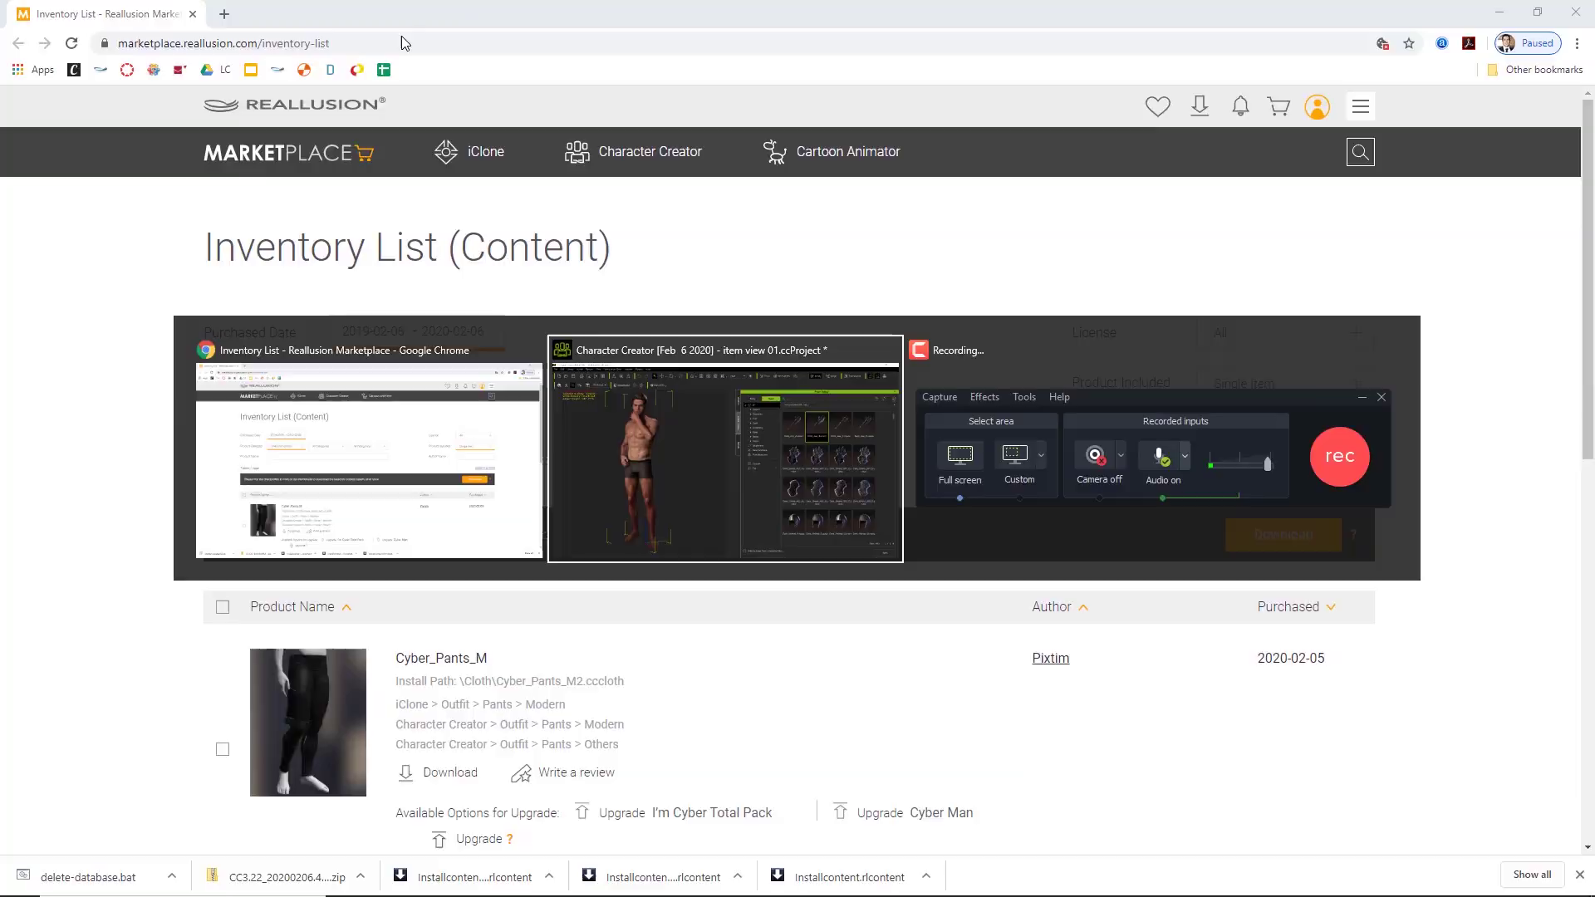
click(1056, 289)
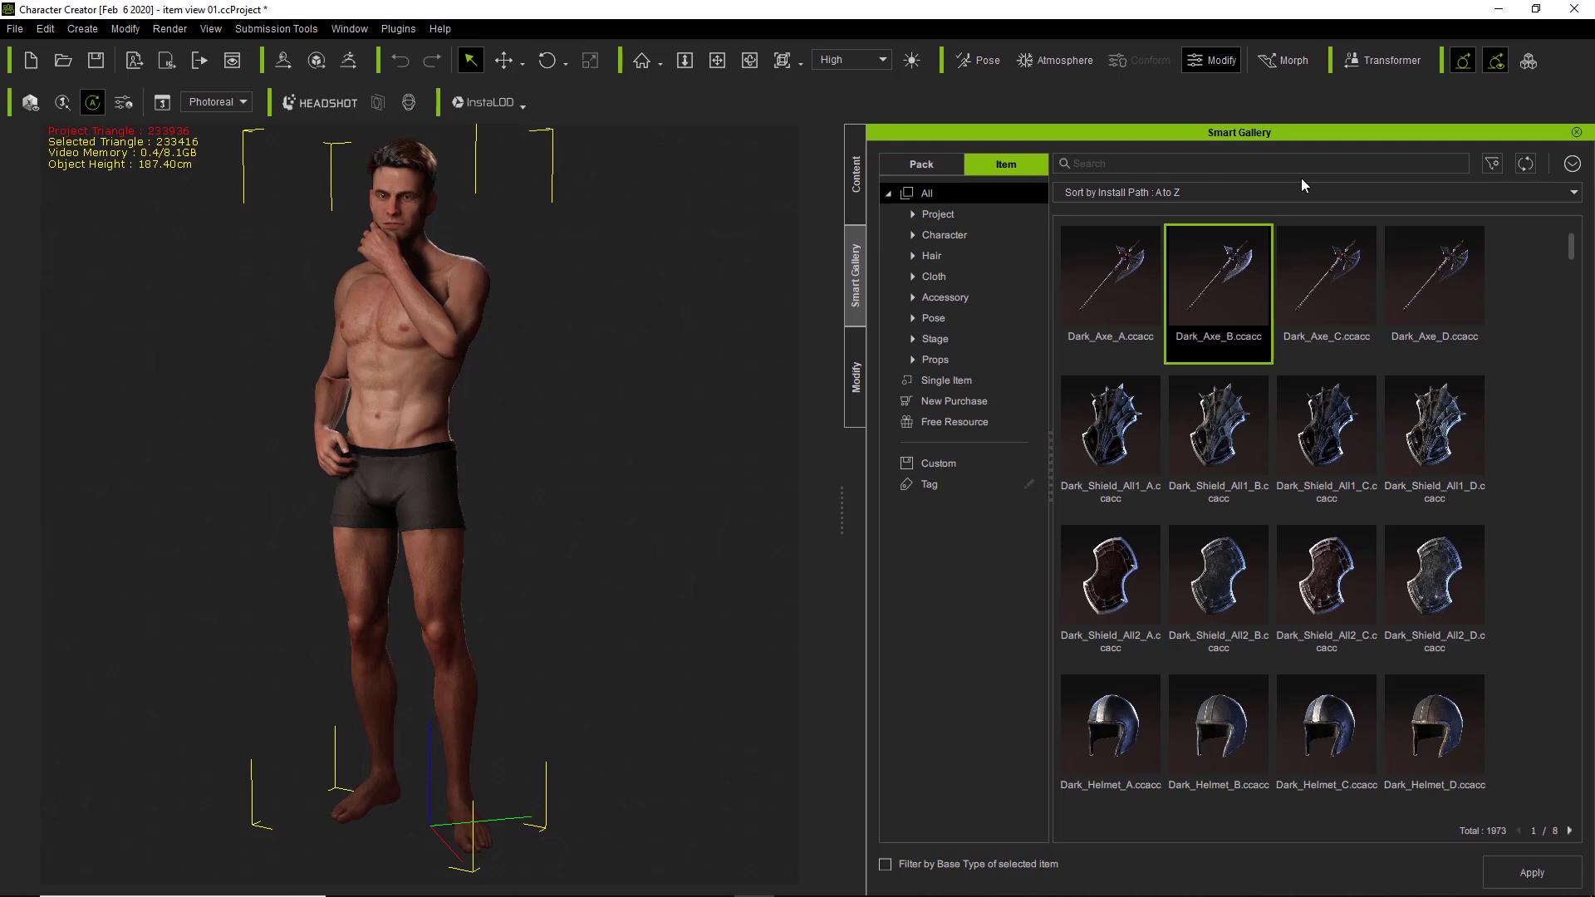
Step: Check the search criteria options, keeping Name, Author and Tag enabled, and search all items for "aborre"
click(1488, 164)
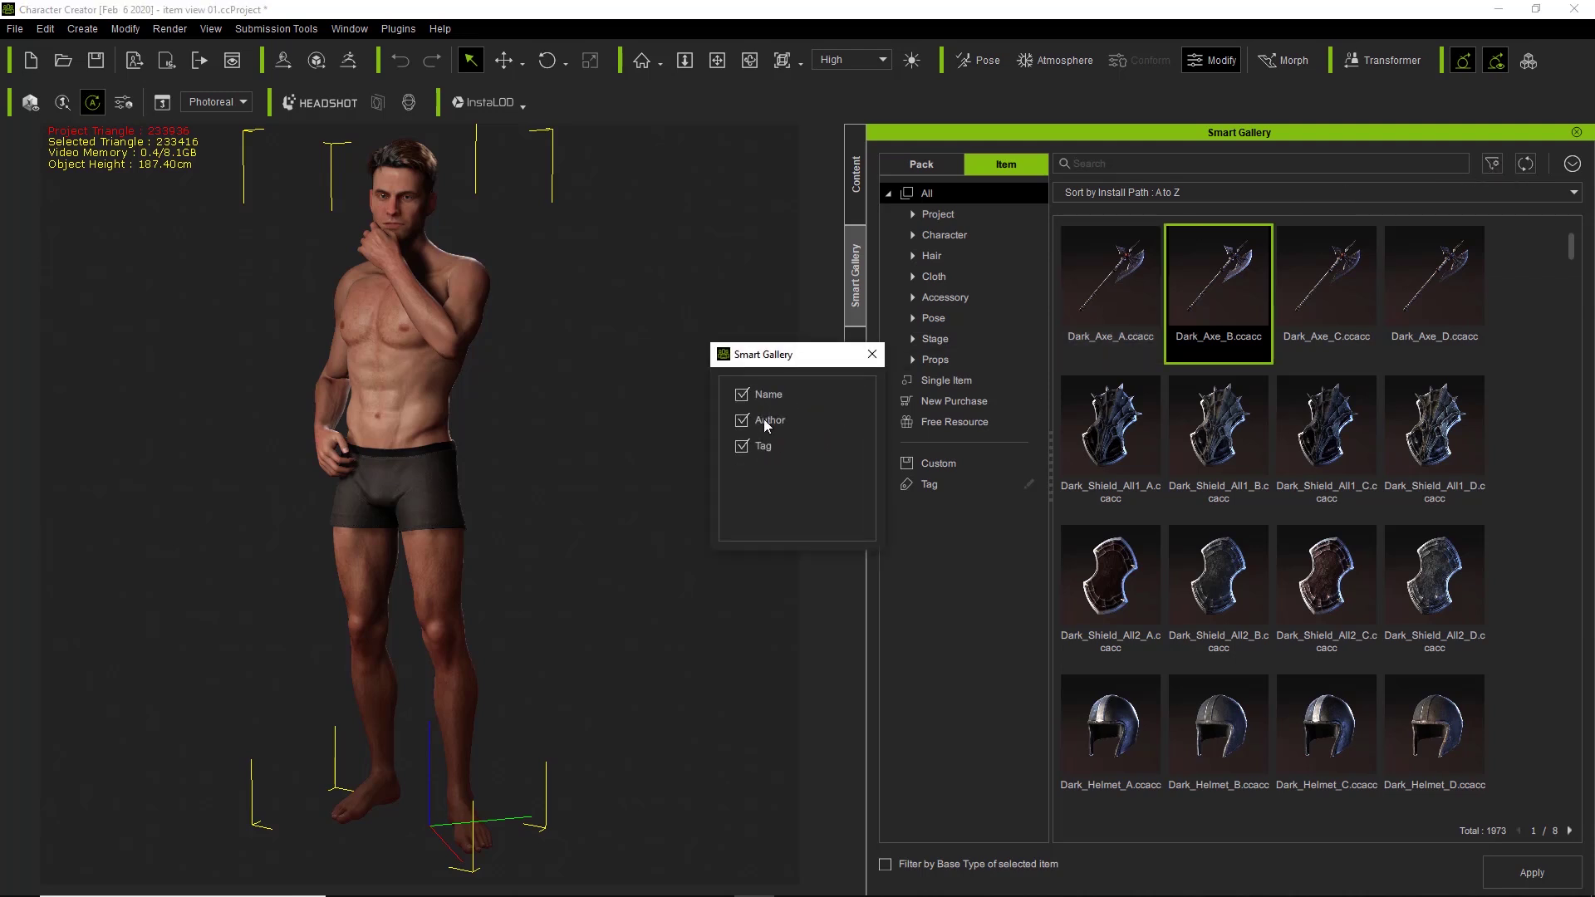
click(870, 356)
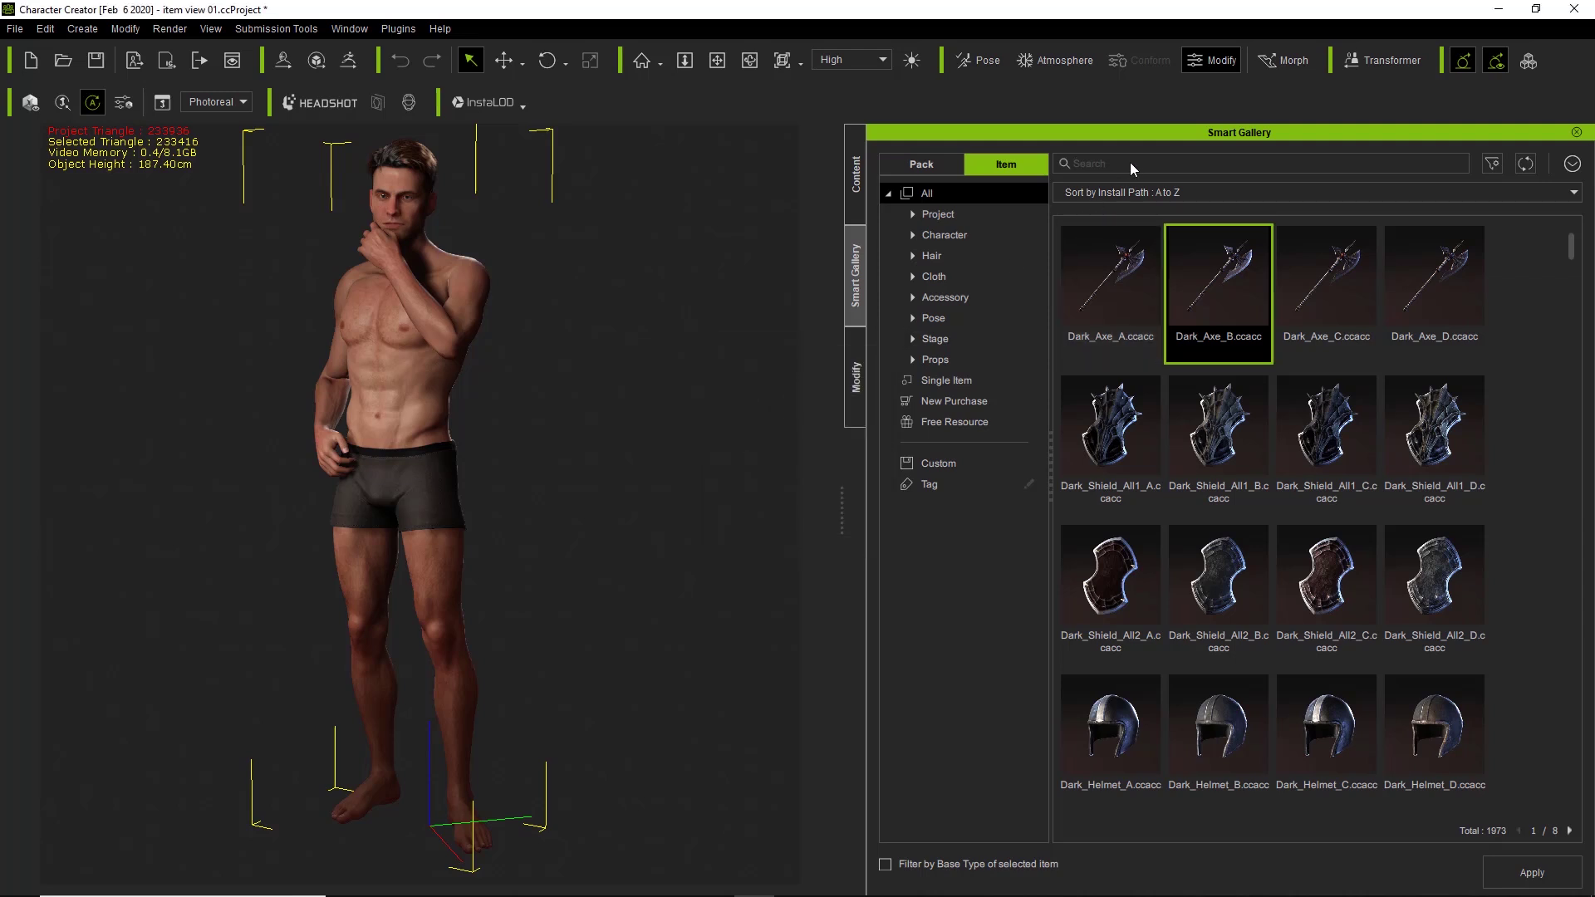
text(abl)
text(orre)
key(Return)
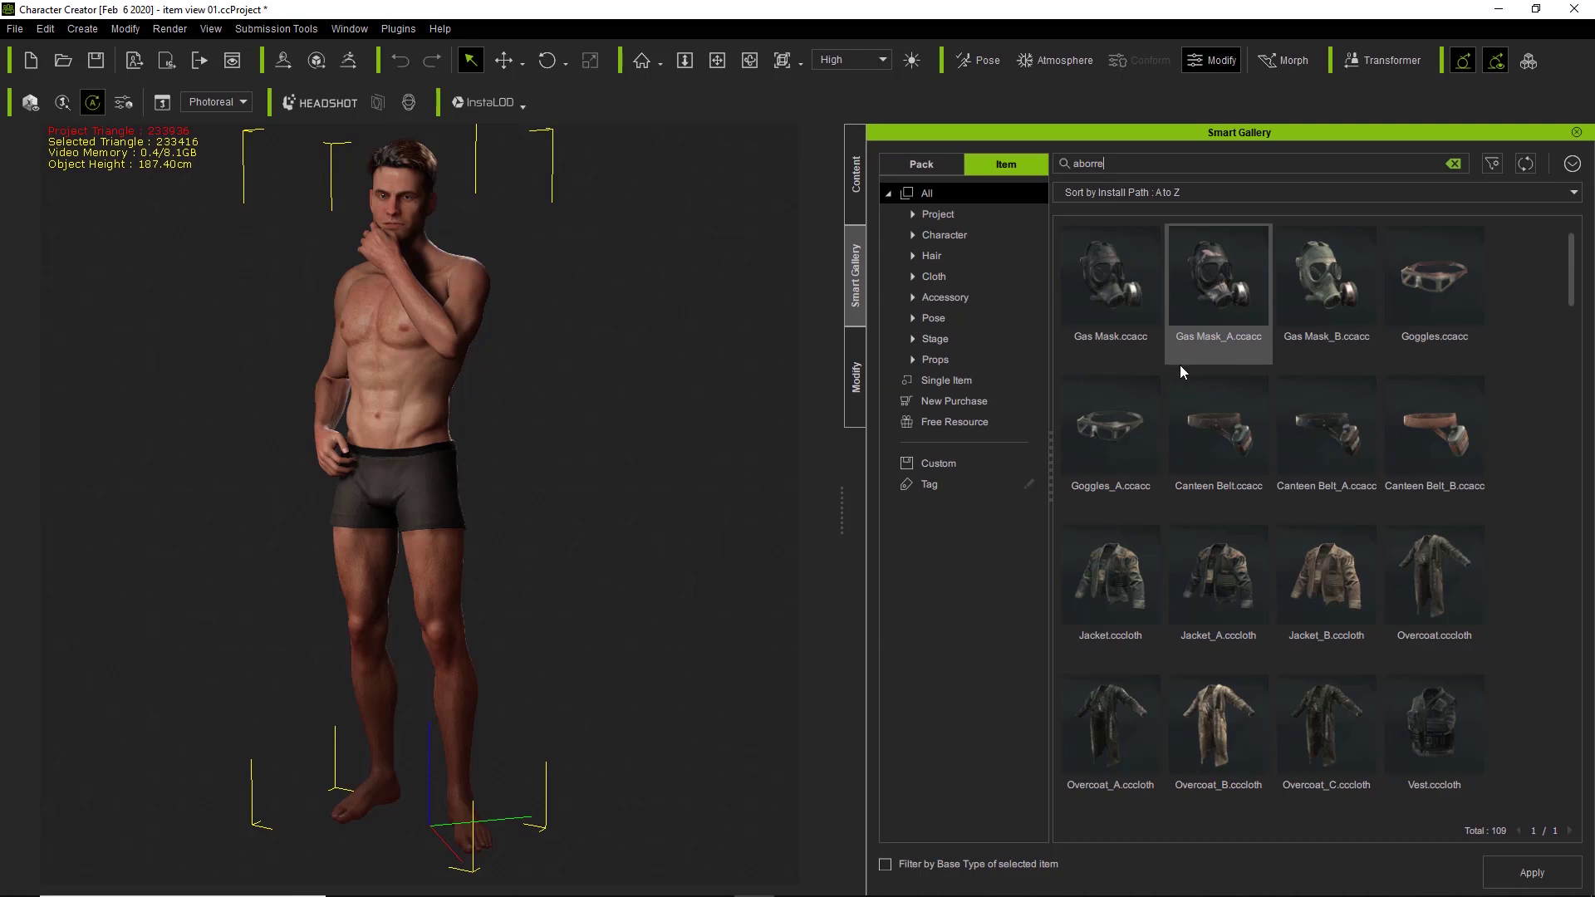
Step: Open the product information for Bandolier Belt.cccloth from the search results and follow its author link to the Marketplace
click(1245, 438)
scroll(1255, 433, down, 2)
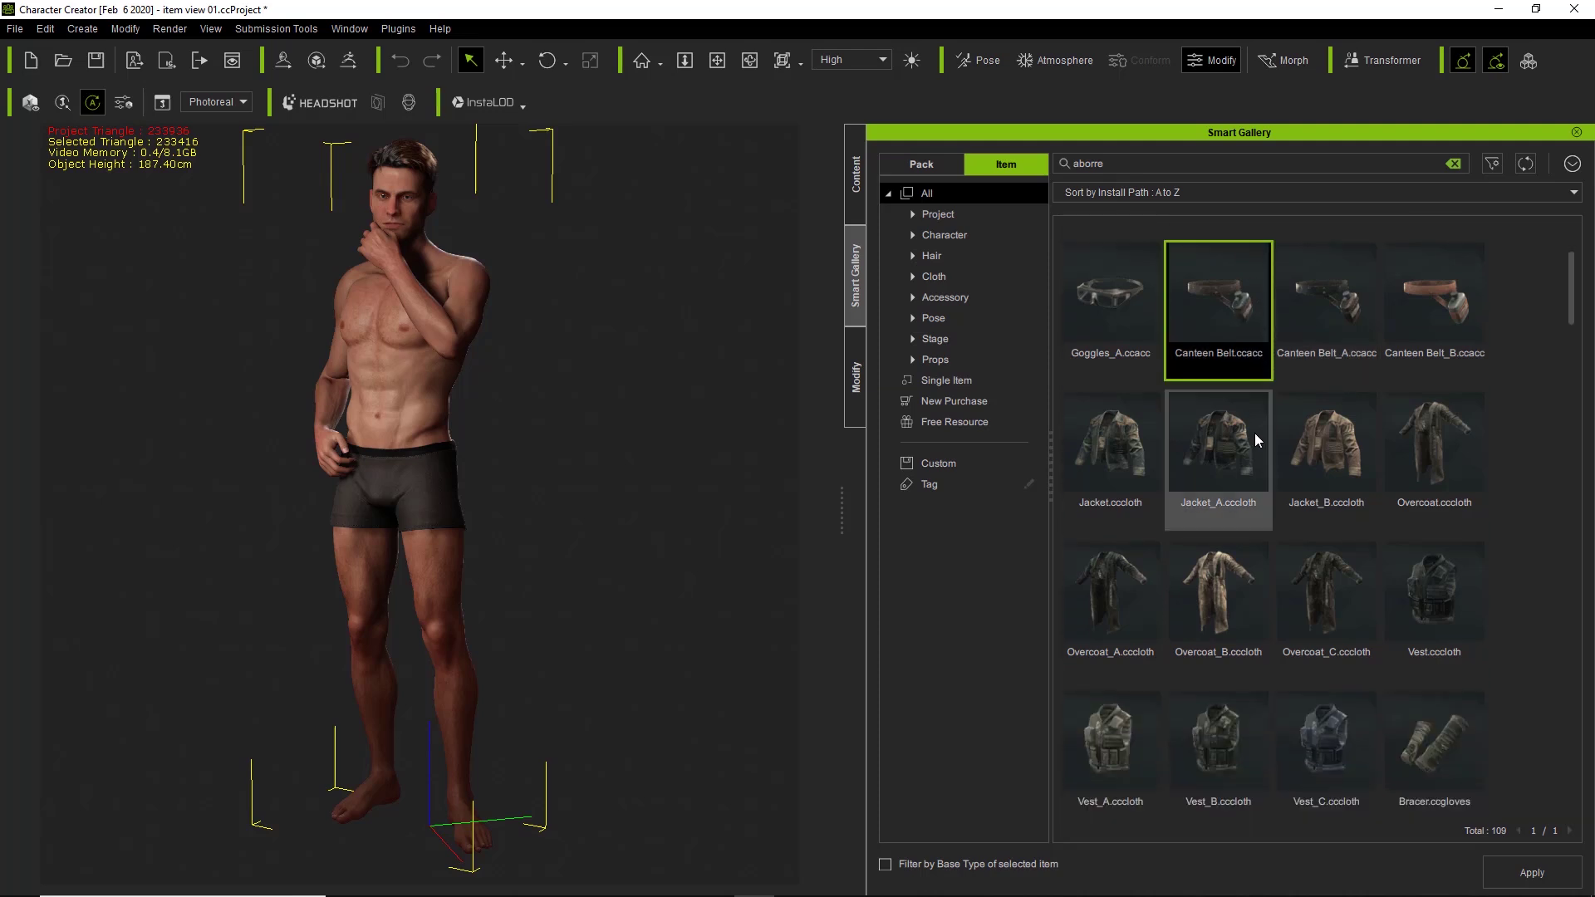
scroll(1255, 438, down, 5)
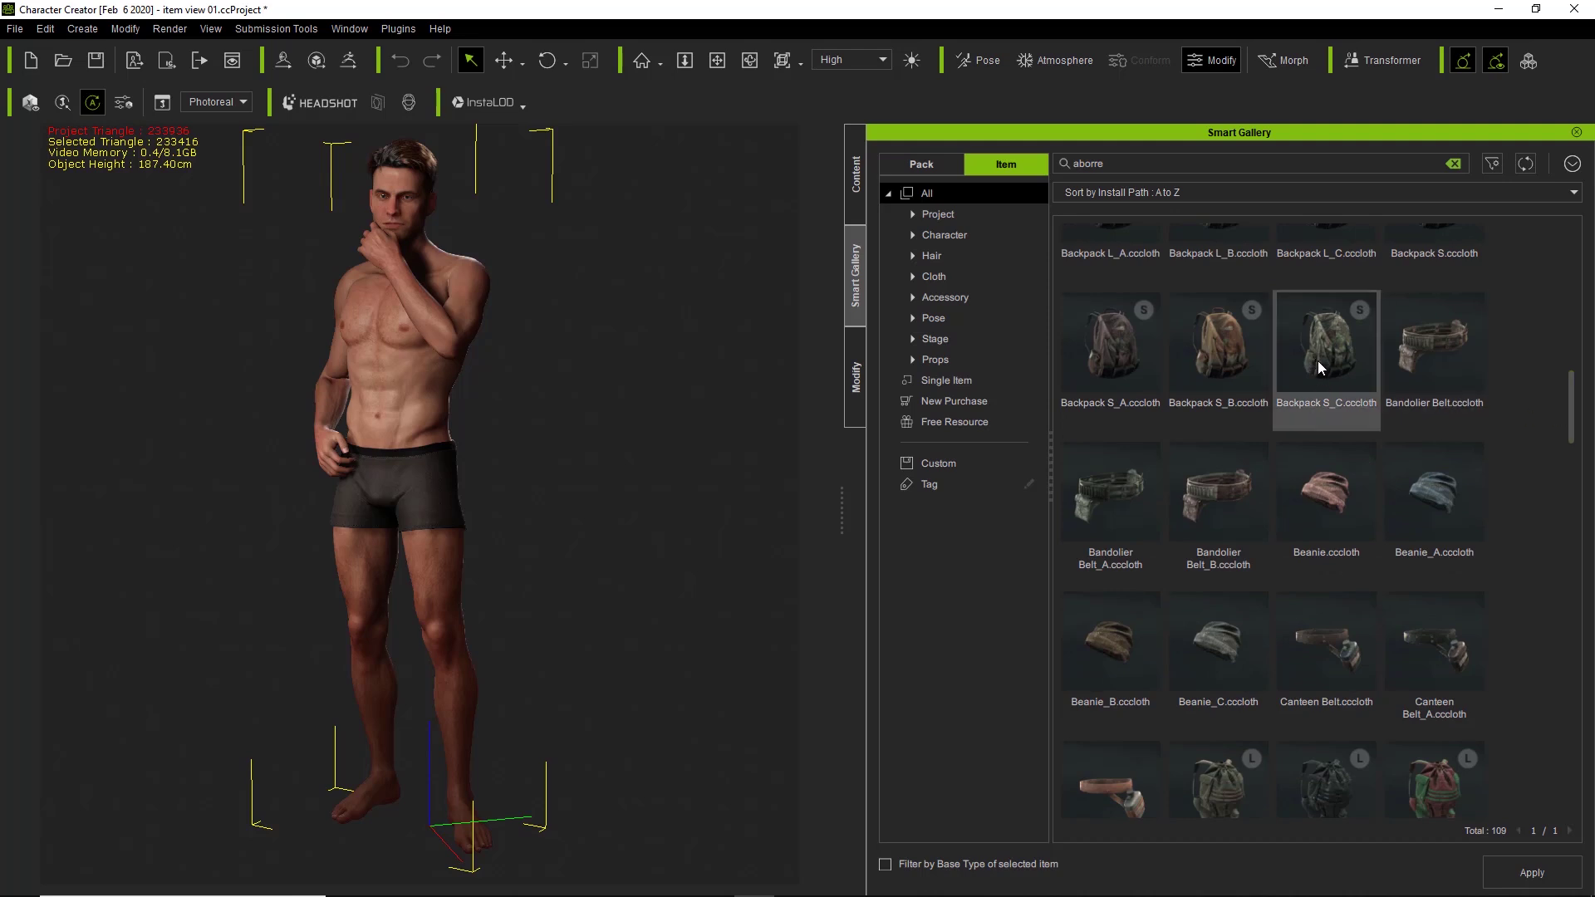
right_click(1411, 356)
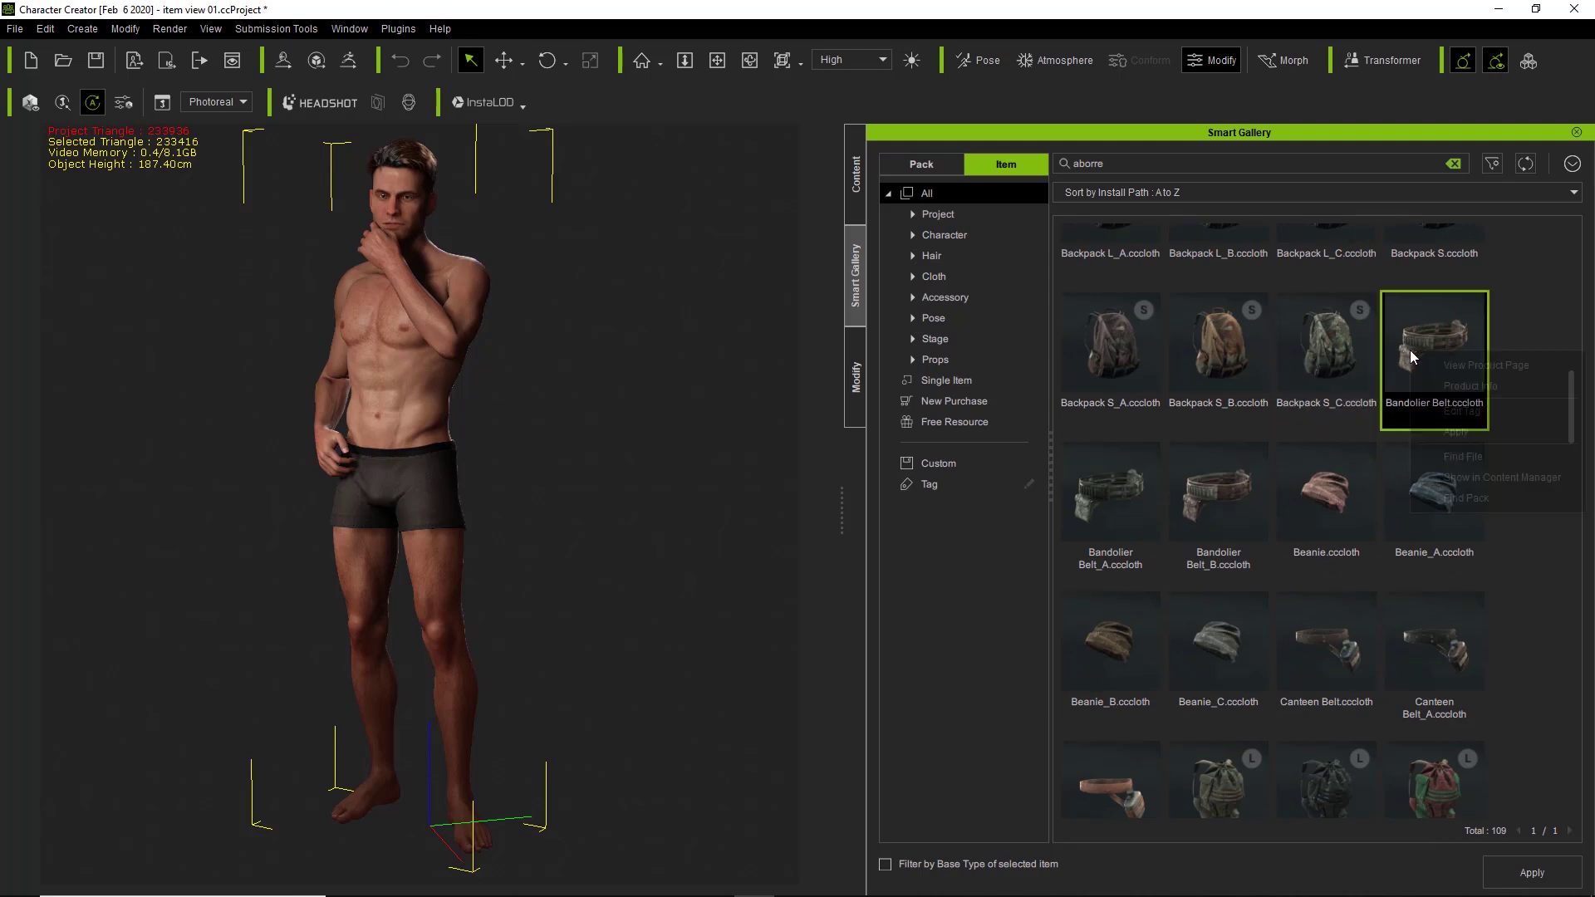
click(1468, 386)
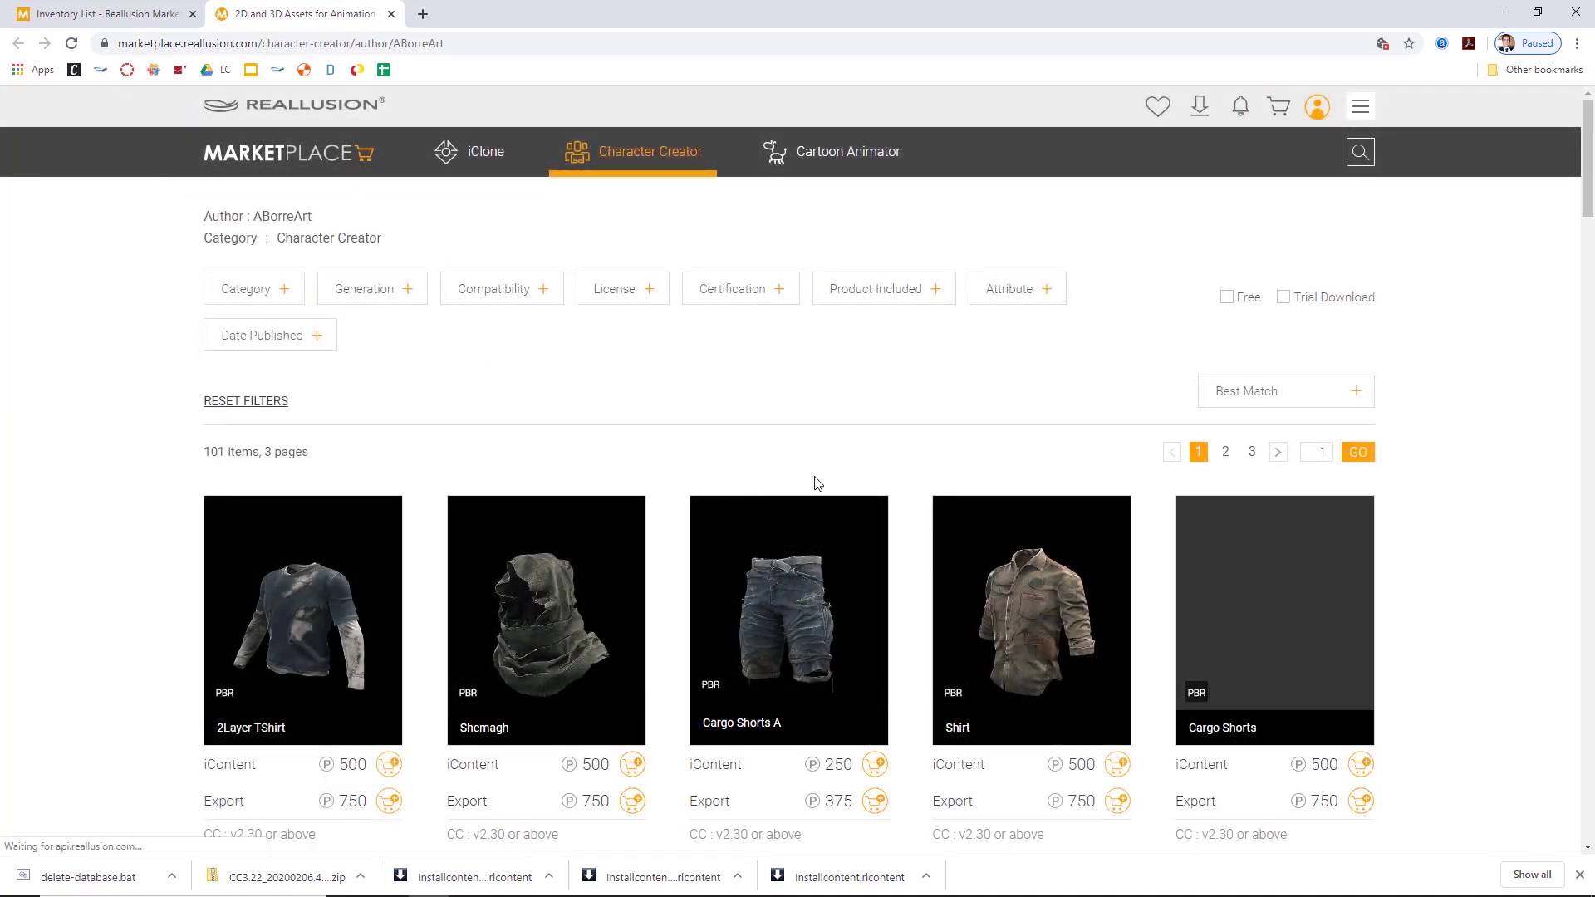
Step: Look through the author's clothing items on the Marketplace, return to Character Creator and close the belt's product information
scroll(813, 480, down, 6)
scroll(812, 478, down, 3)
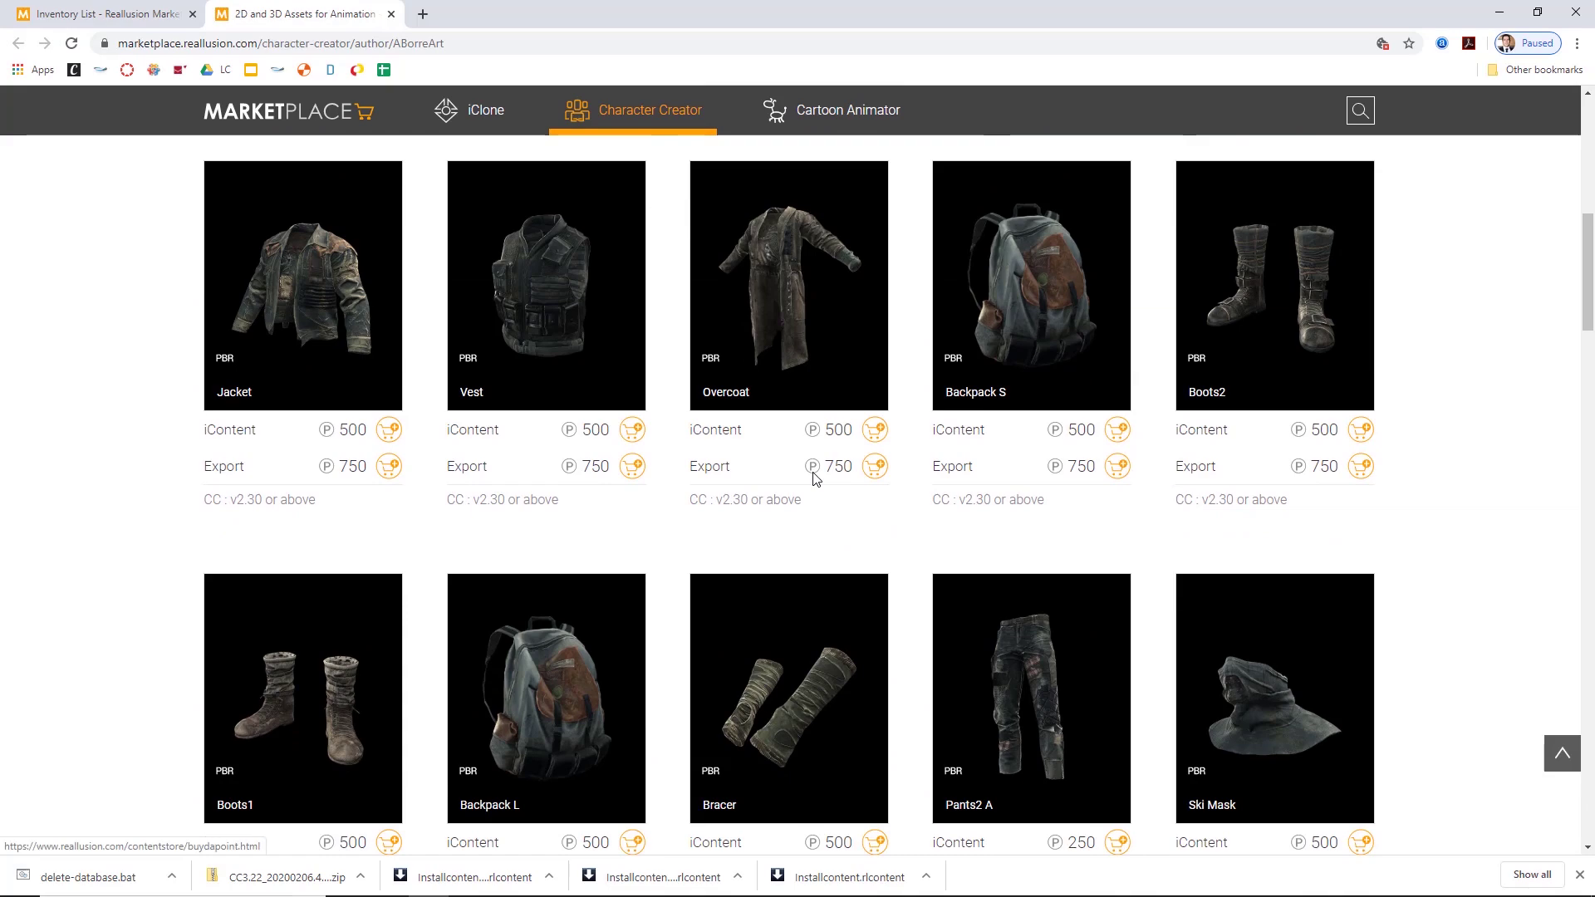
scroll(755, 436, down, 5)
scroll(756, 460, down, 15)
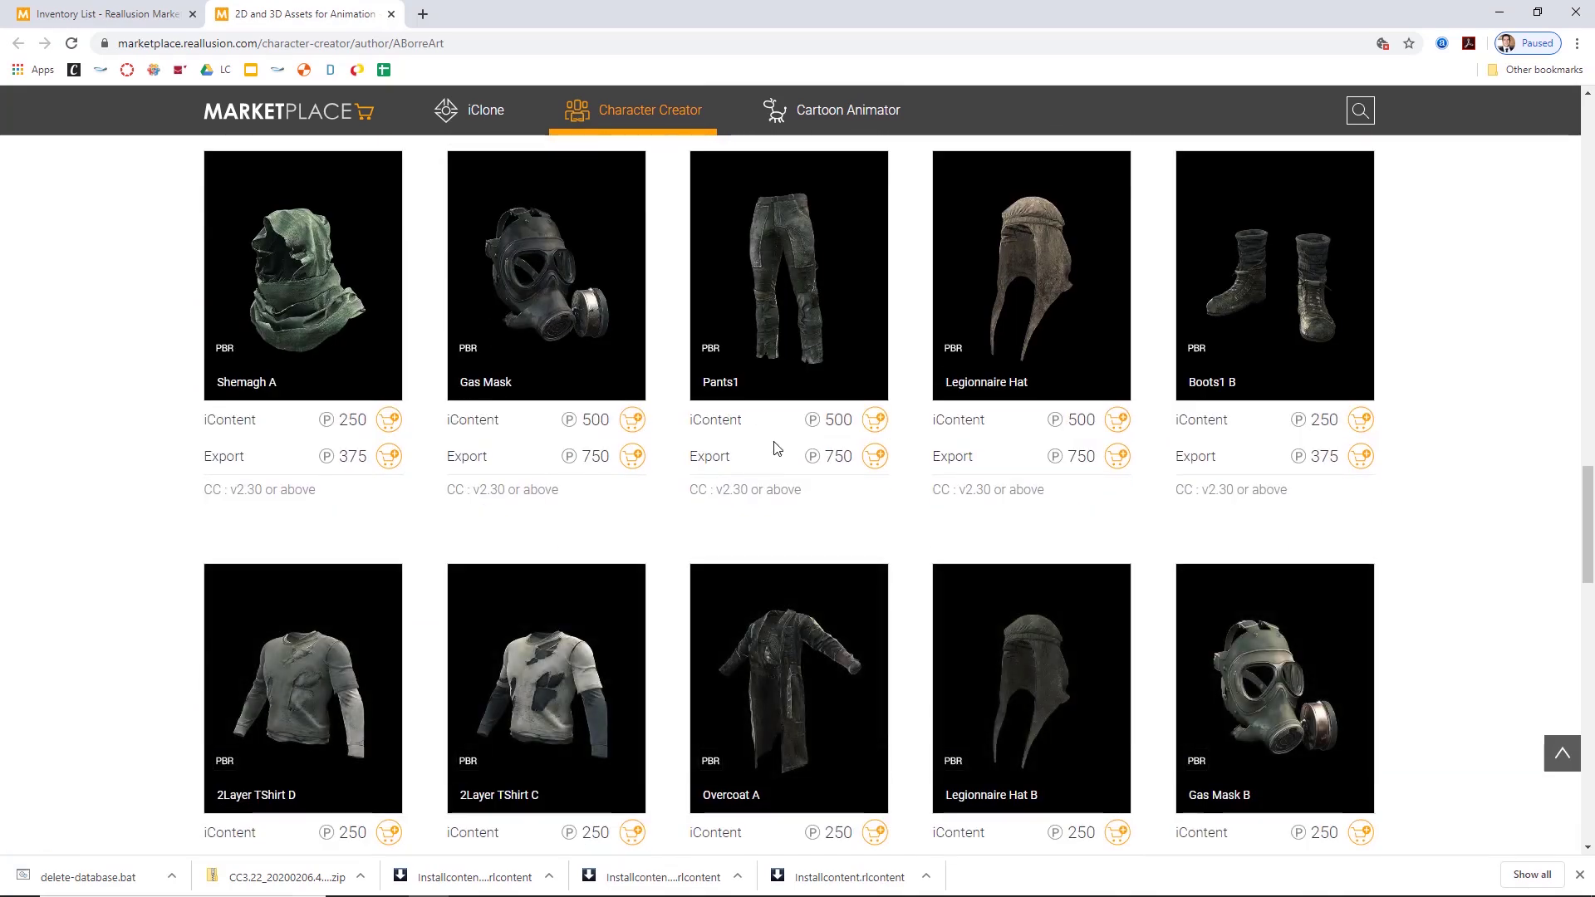
scroll(775, 449, up, 20)
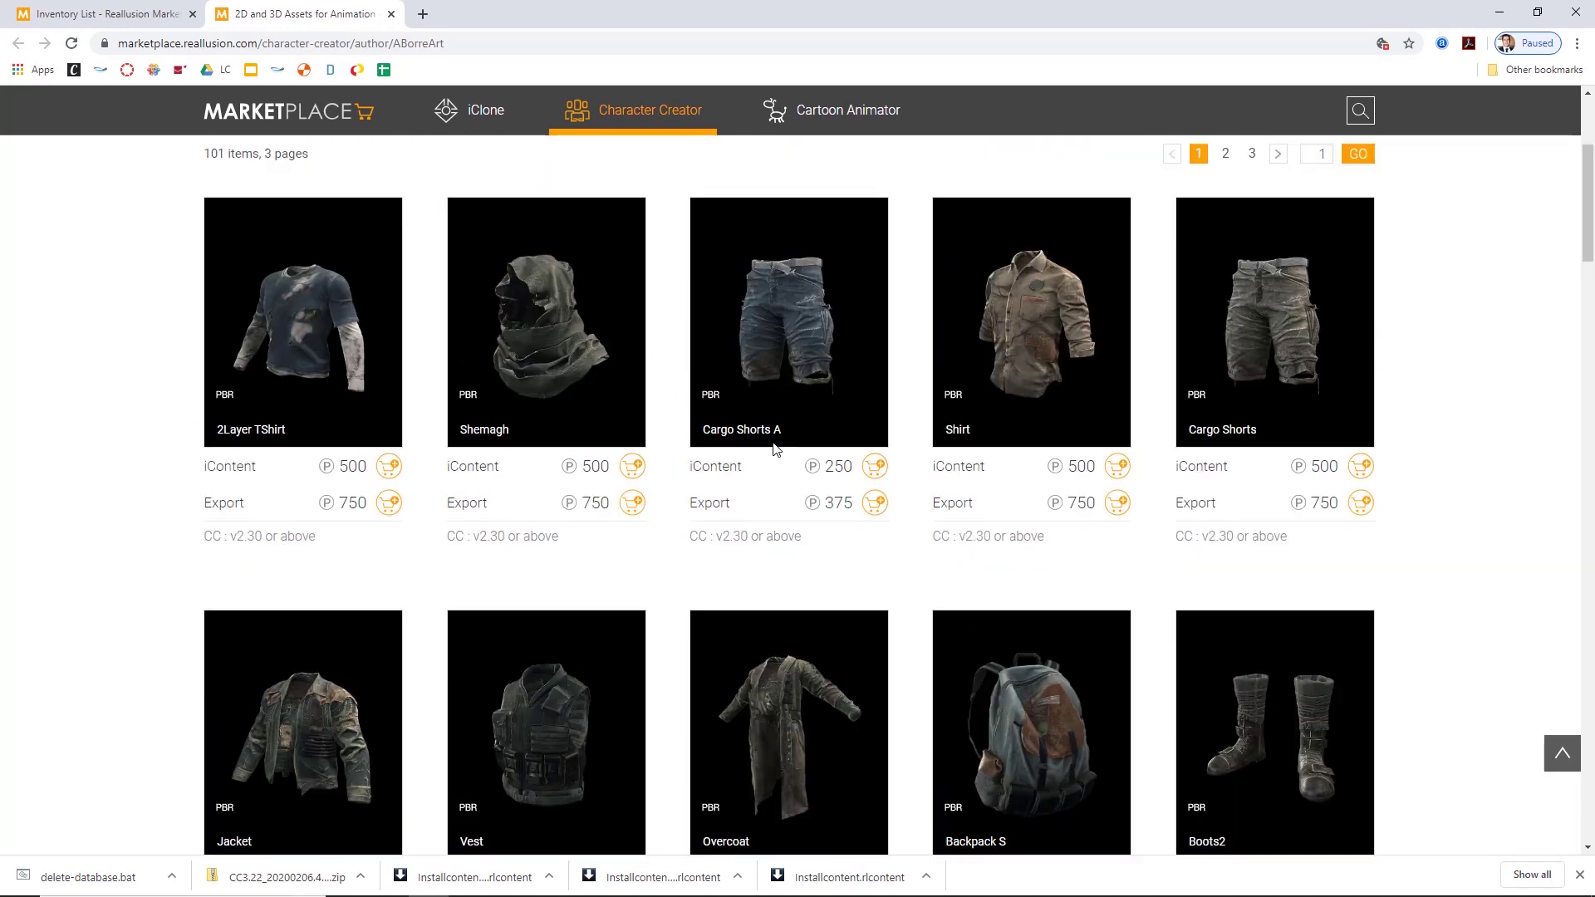
scroll(774, 448, up, 4)
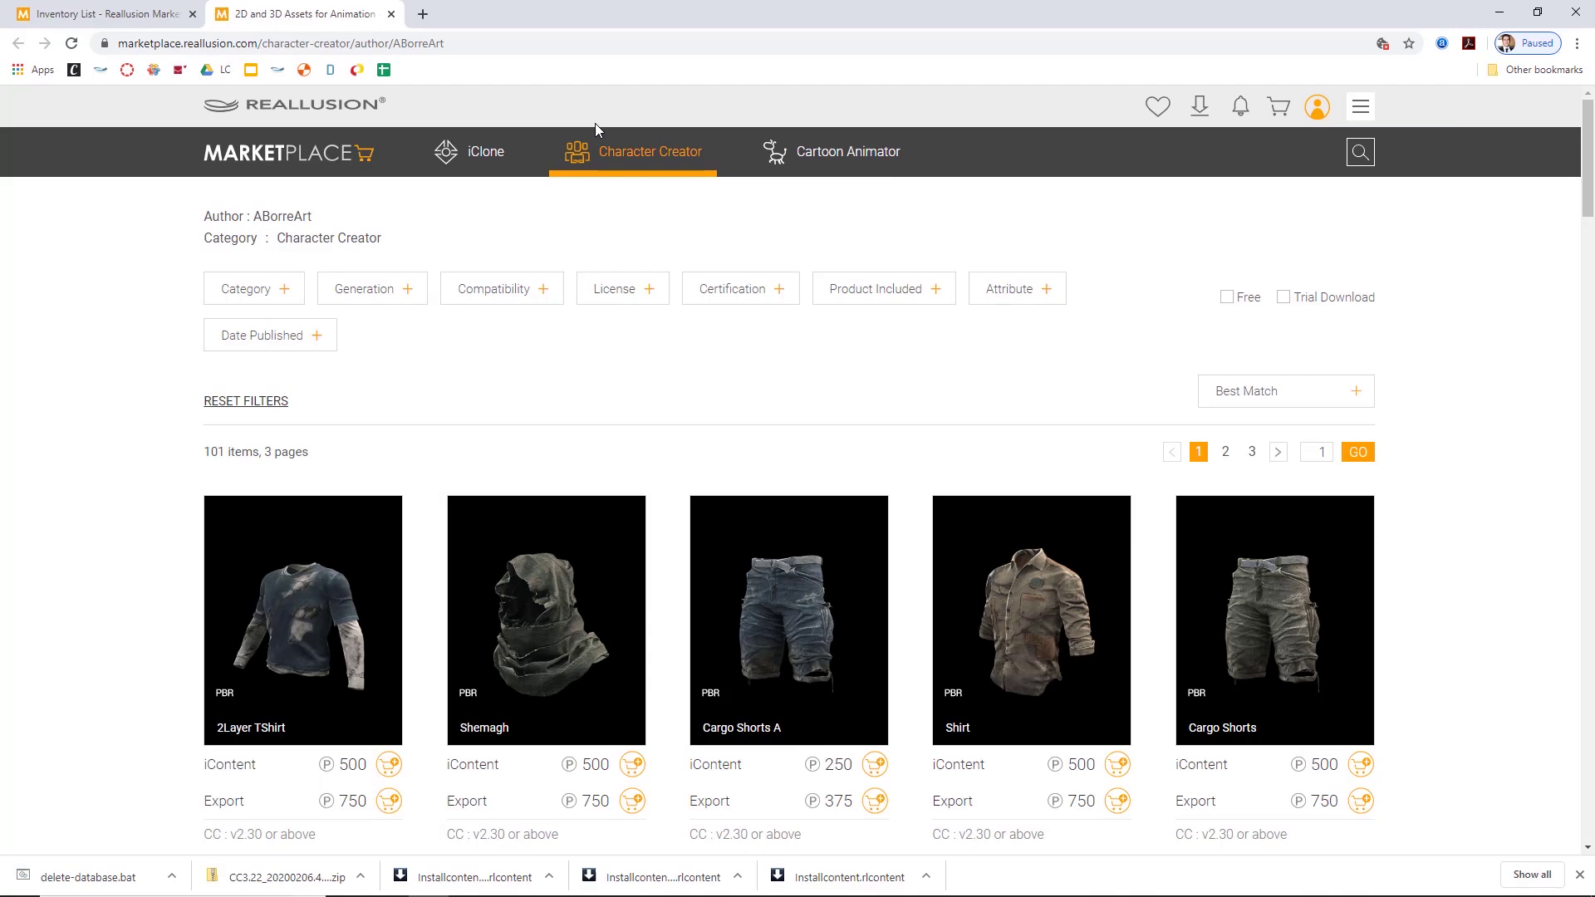
key(alt+Tab)
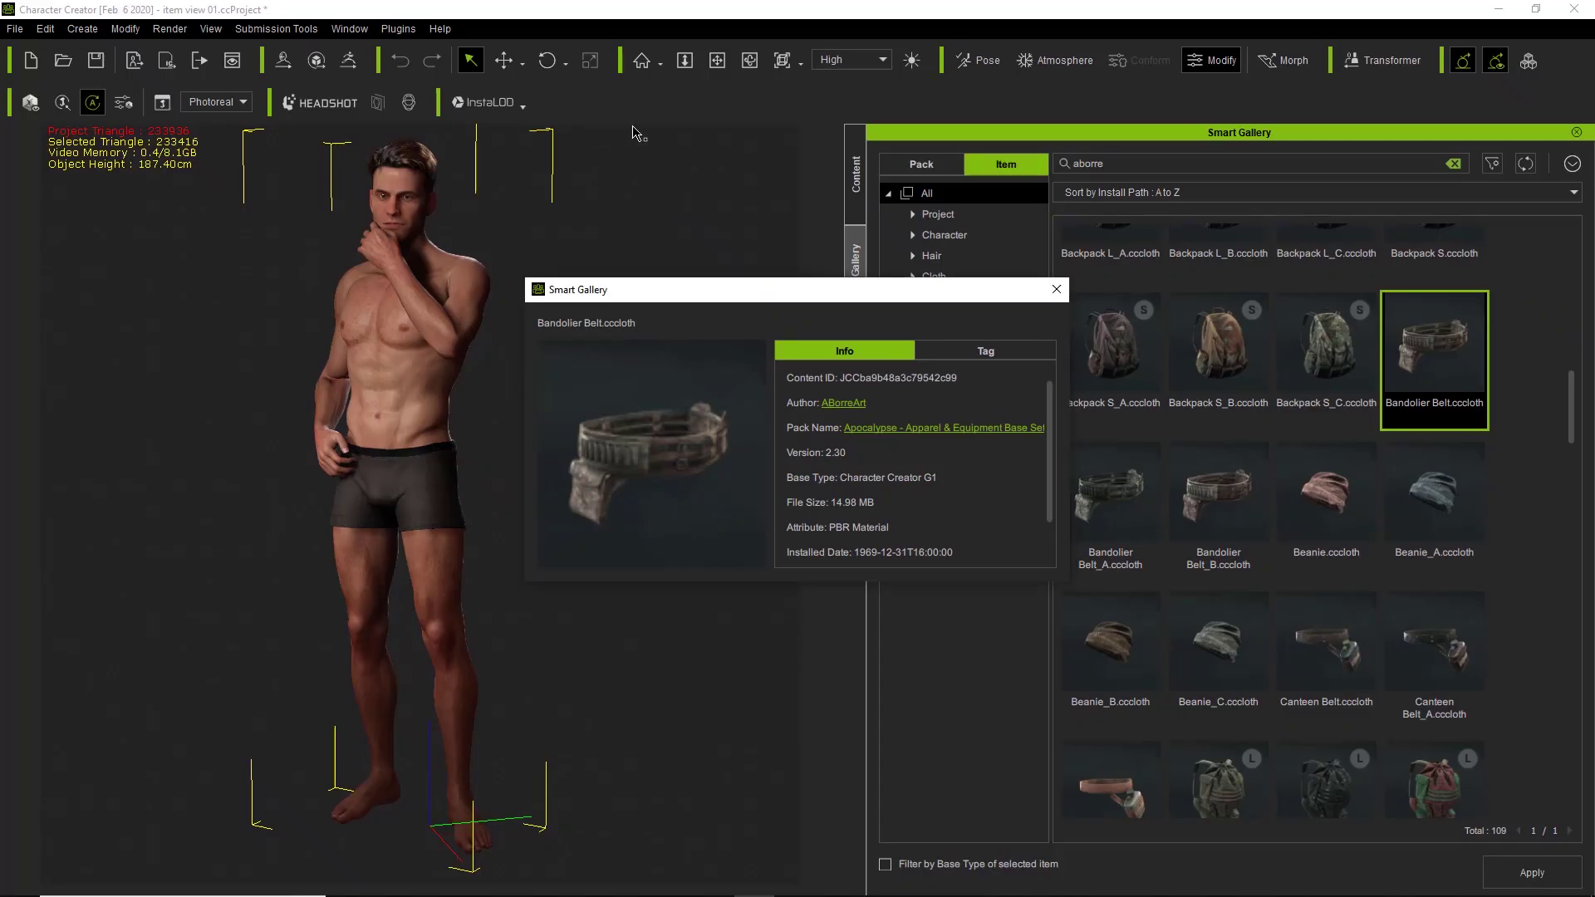
click(1056, 290)
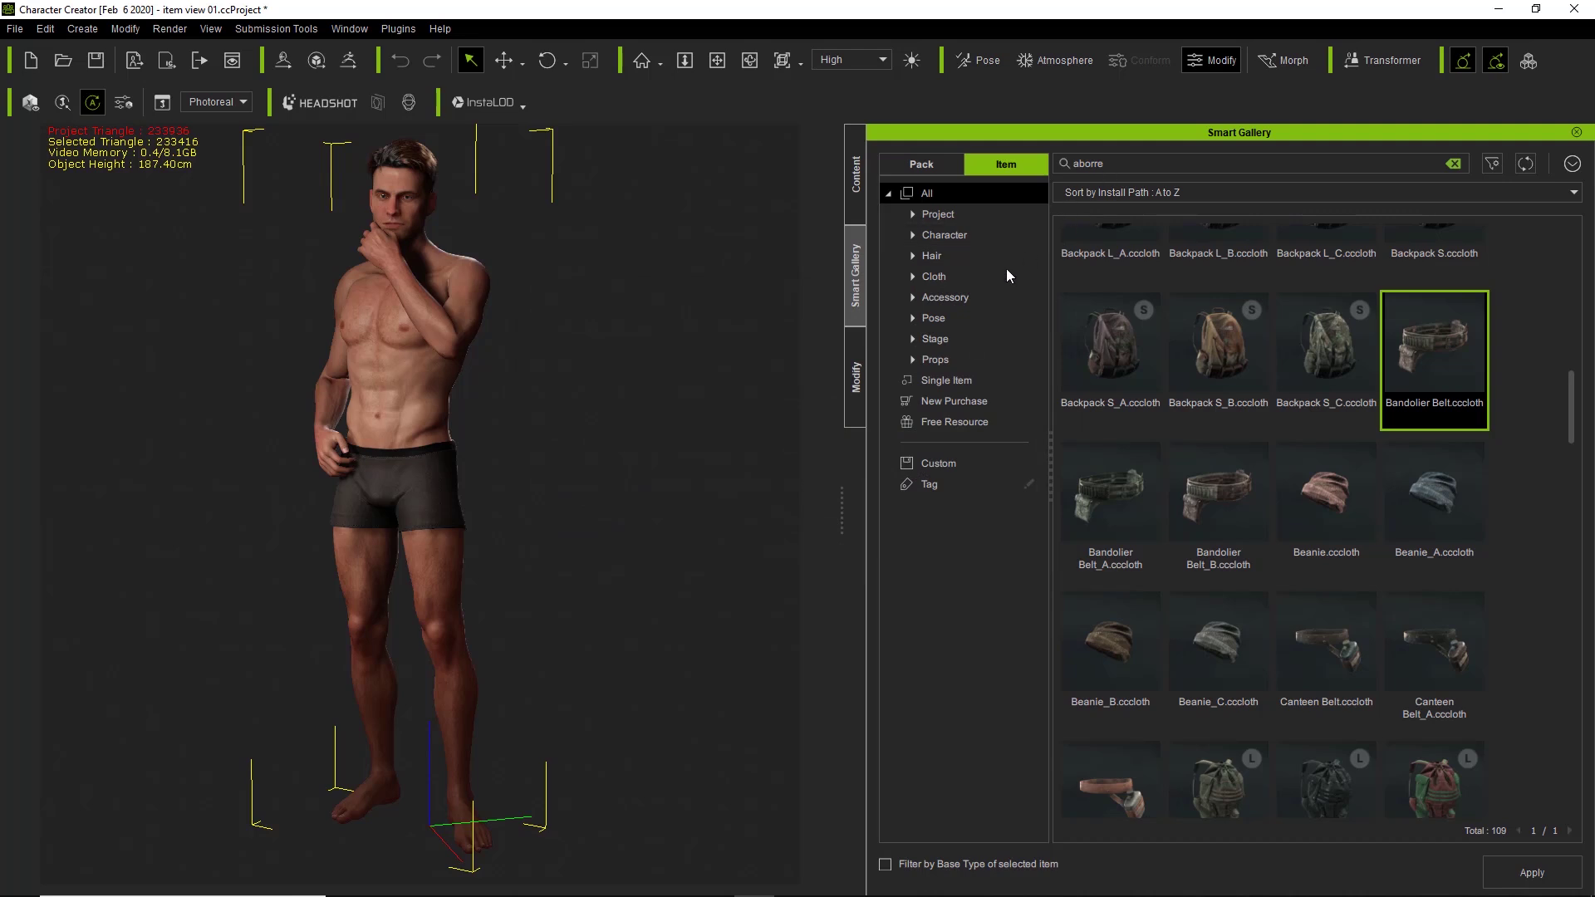
Step: Dress the character in Cargo Shorts.cccloth from the Pants category and Boots1.ccshoes from the Shoes category under Cloth
click(913, 276)
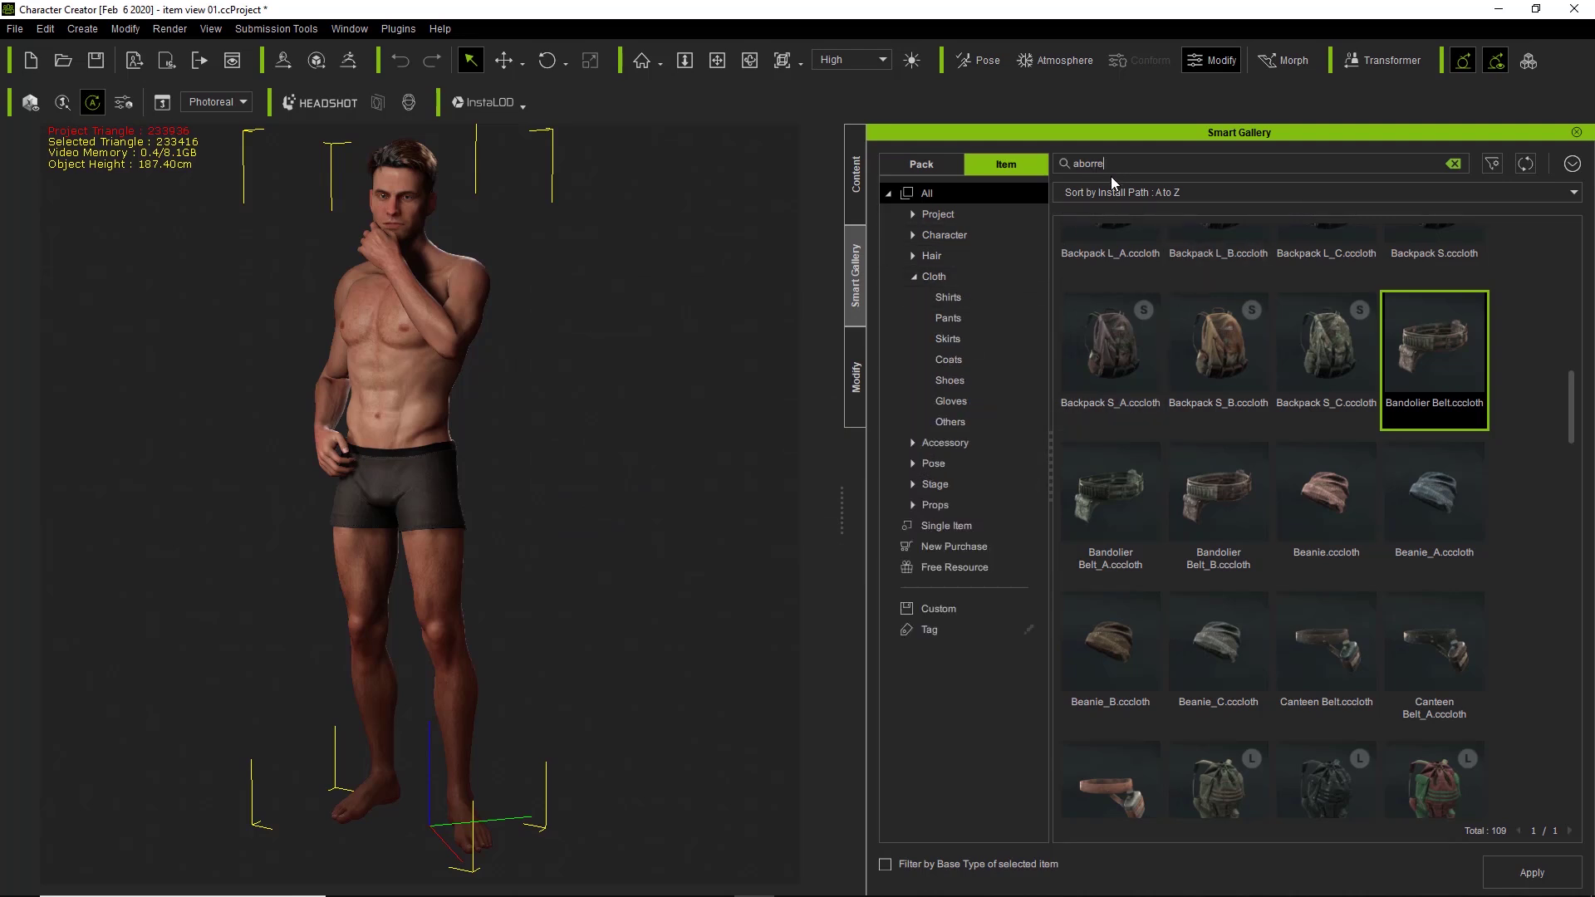
click(956, 338)
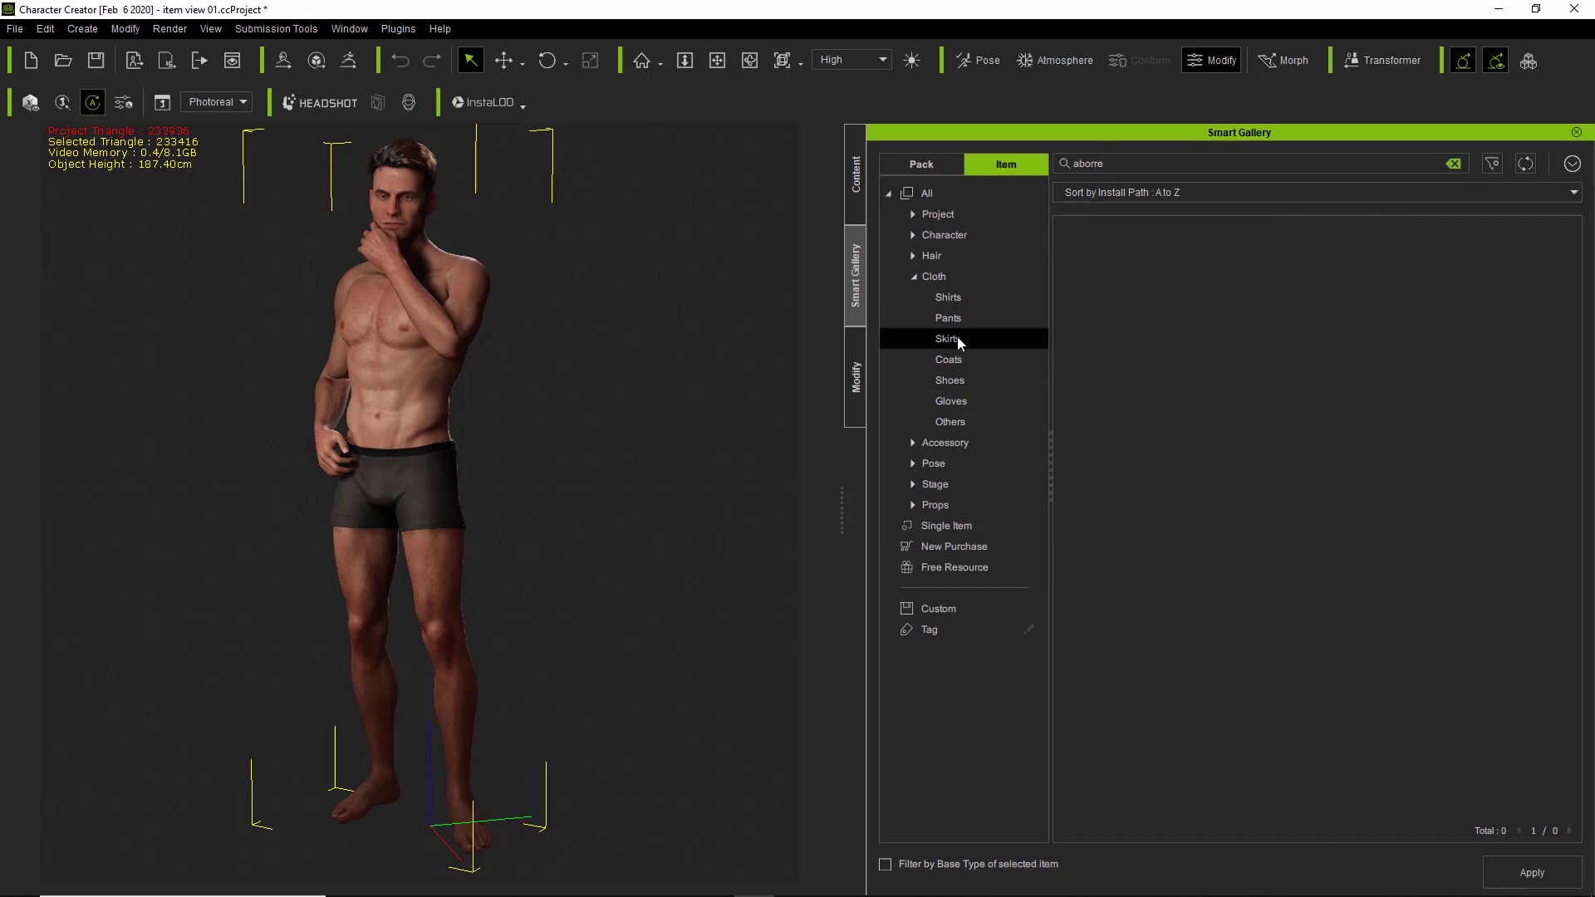
click(953, 323)
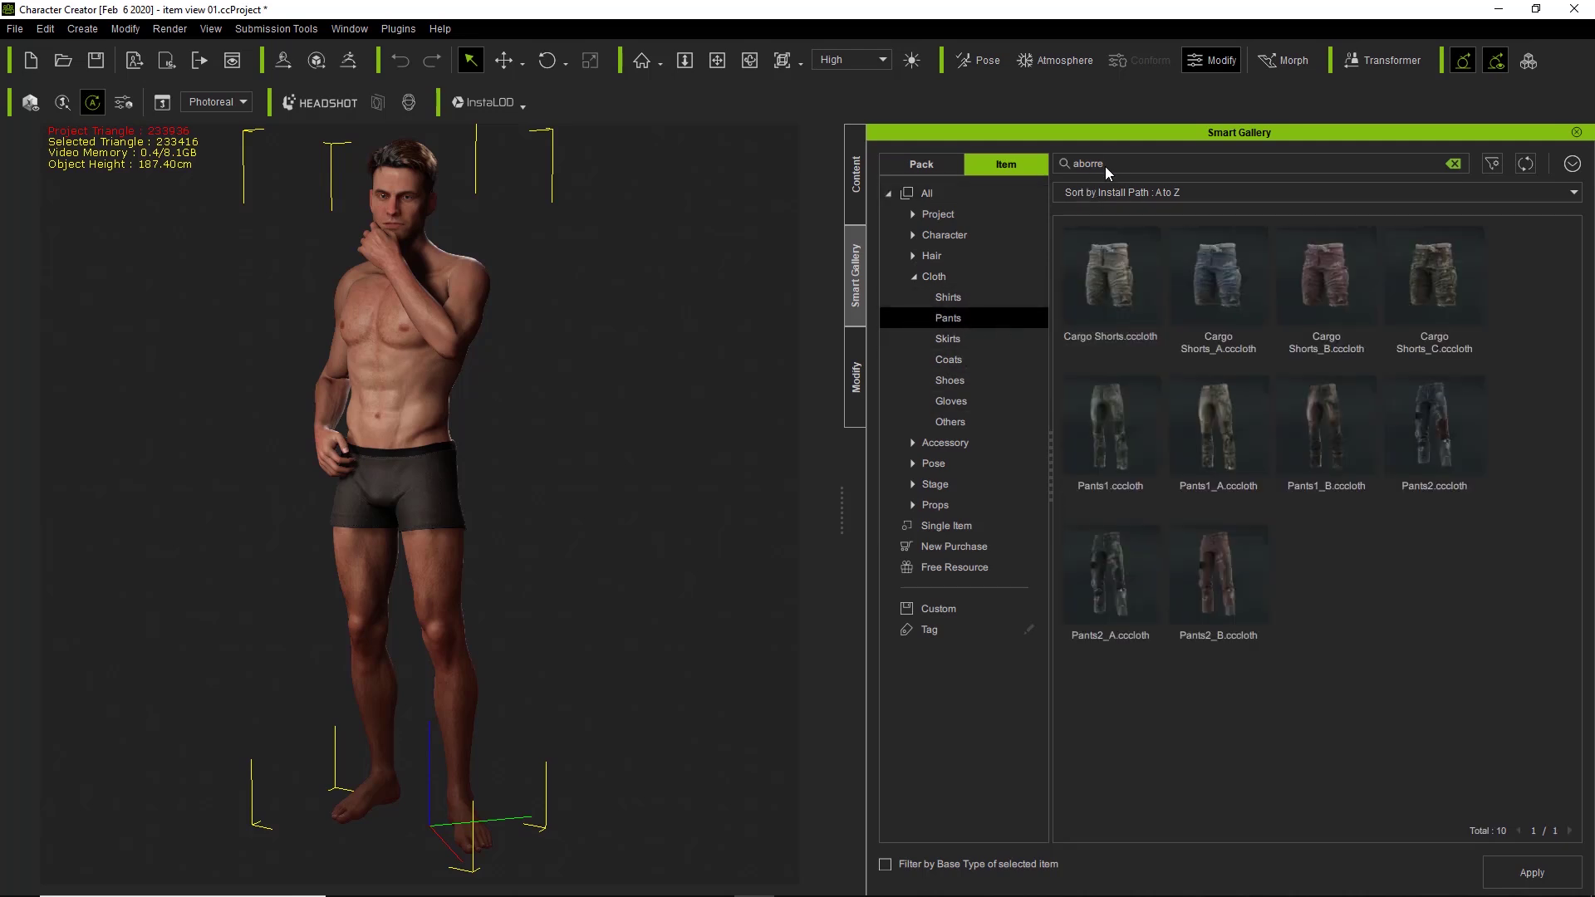
double_click(1108, 291)
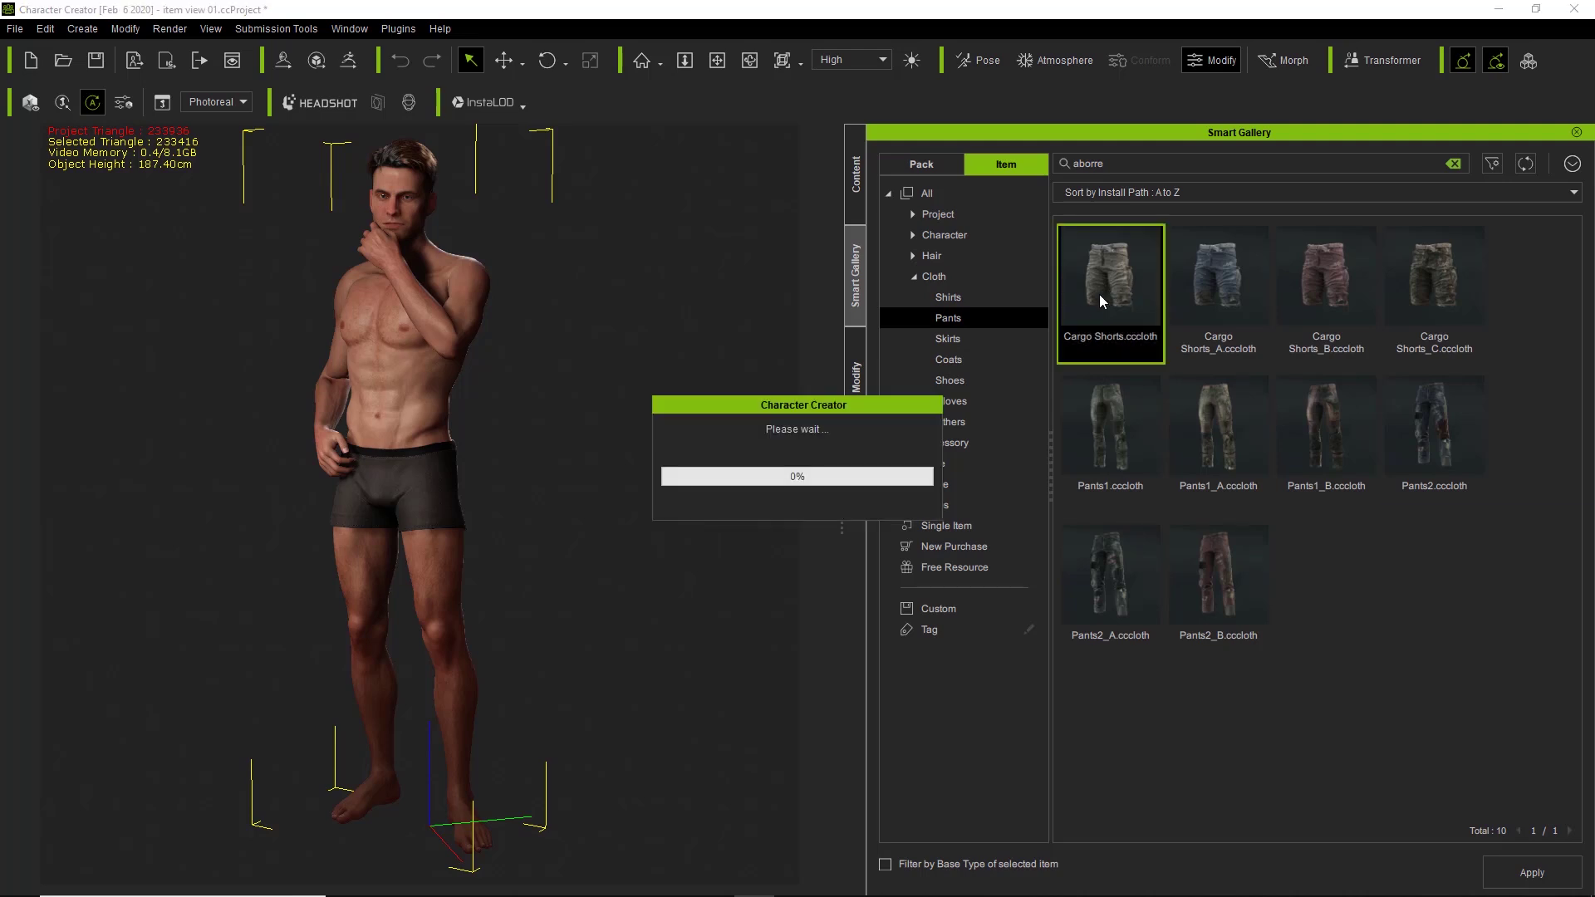
click(961, 378)
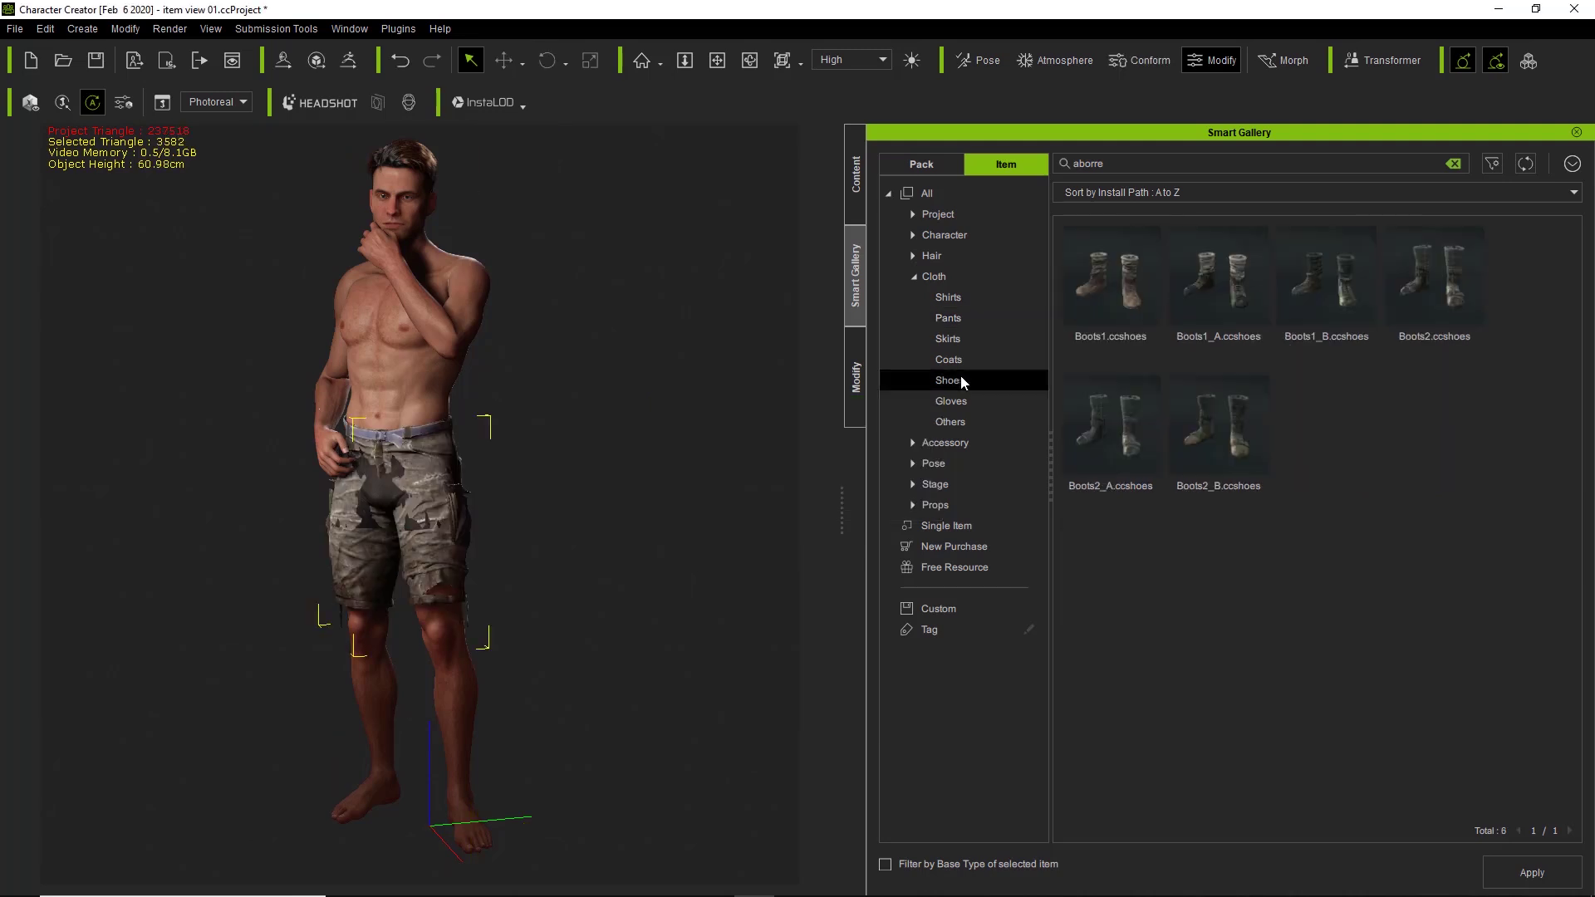
double_click(1120, 291)
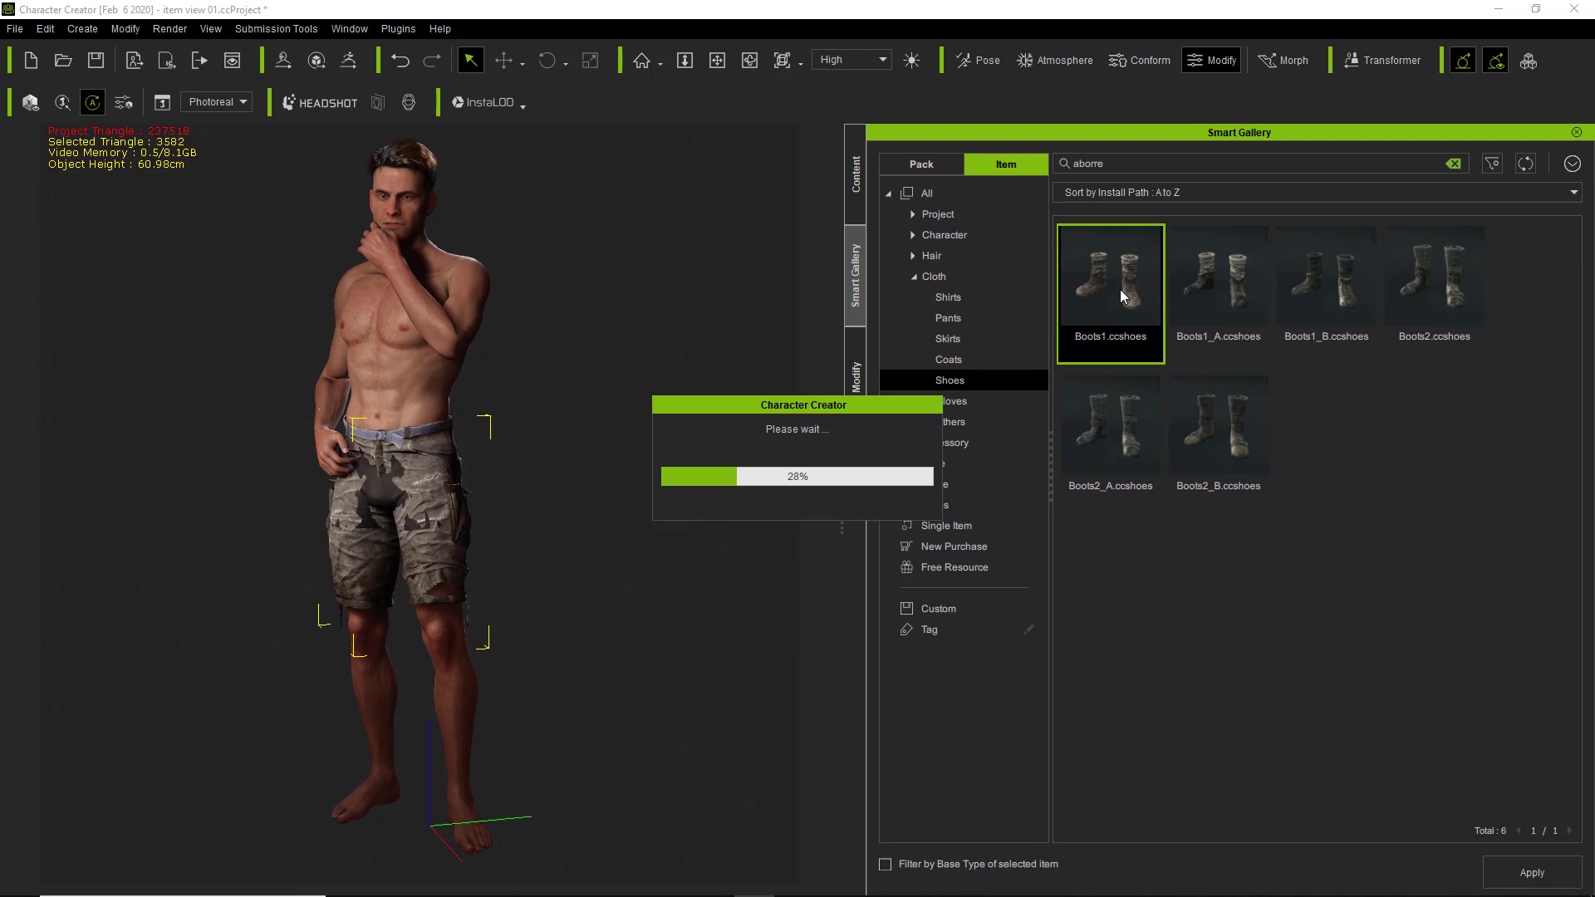
Step: Delete the Boxers worn beneath the cargo shorts
click(382, 486)
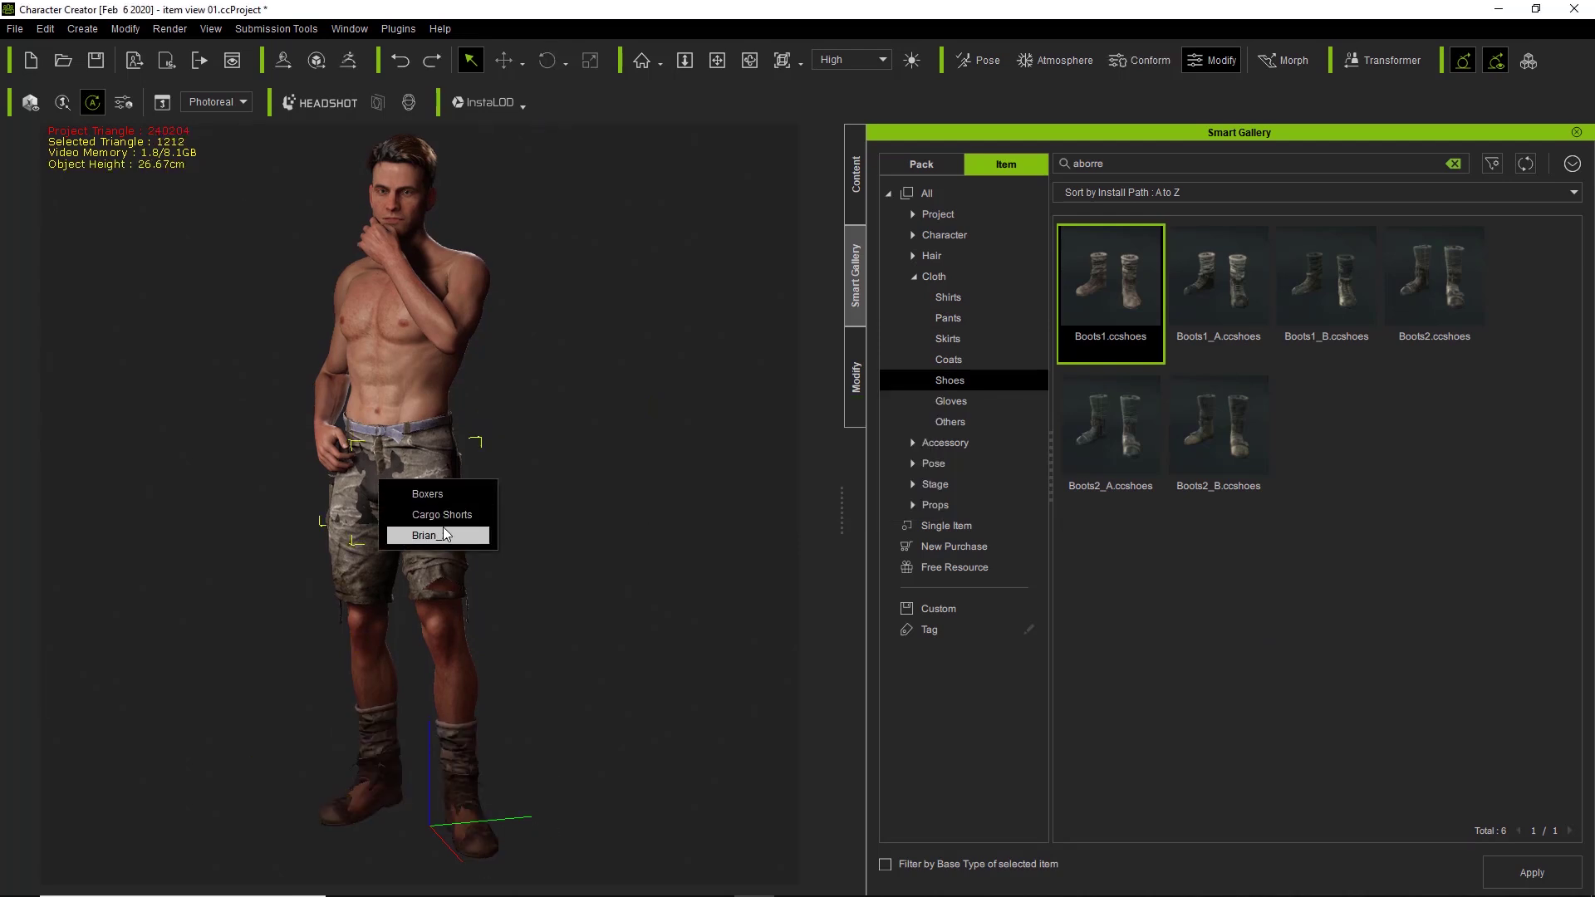
click(443, 497)
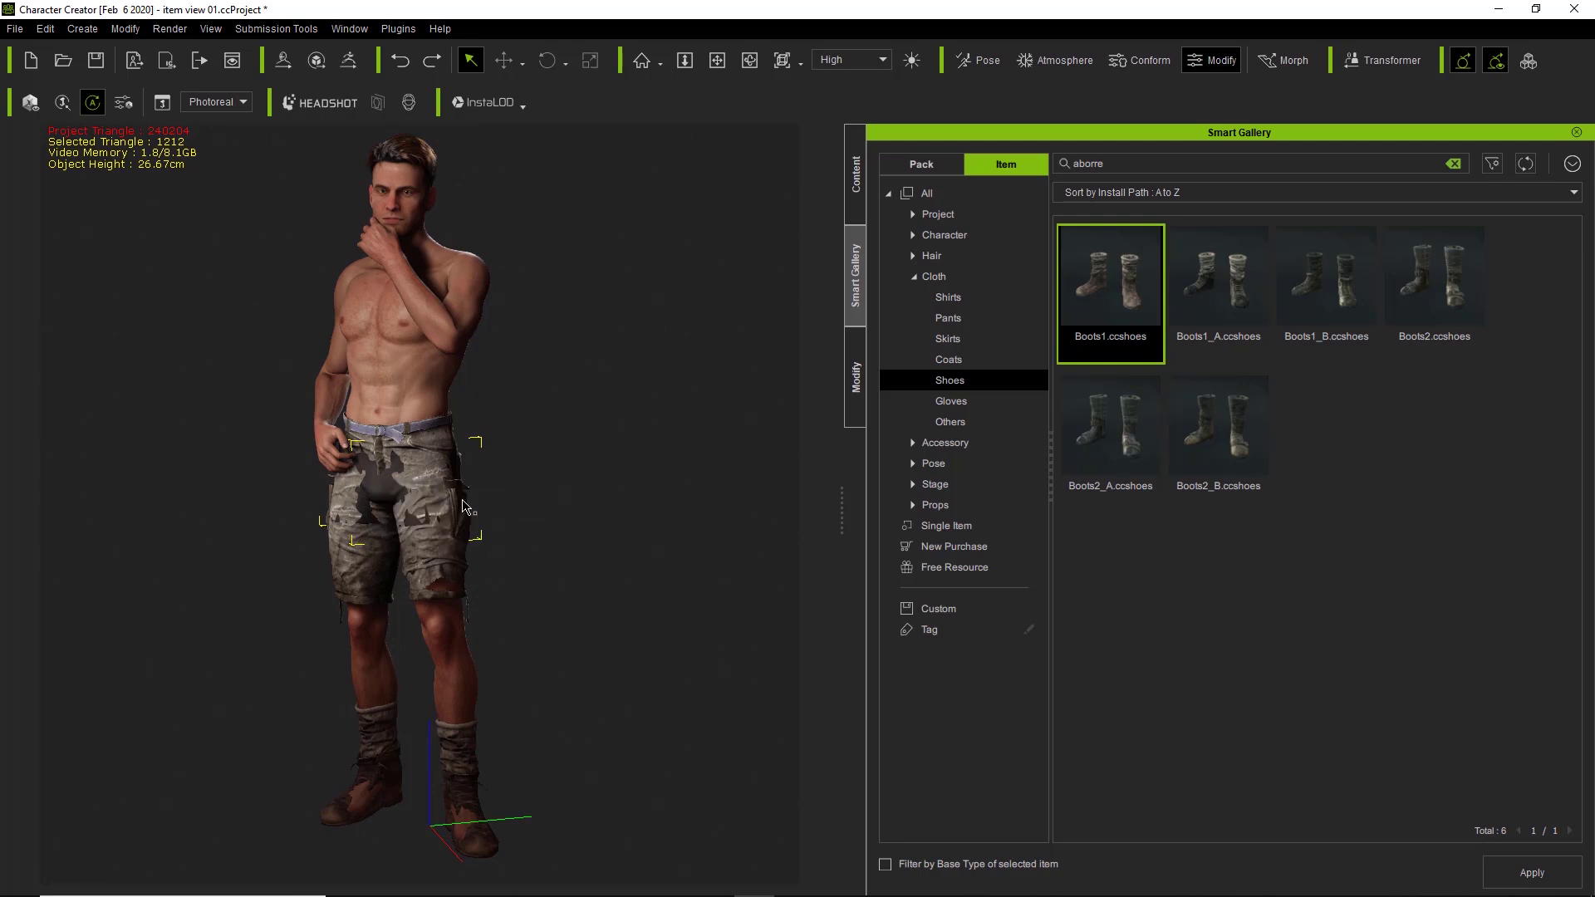
key(Delete)
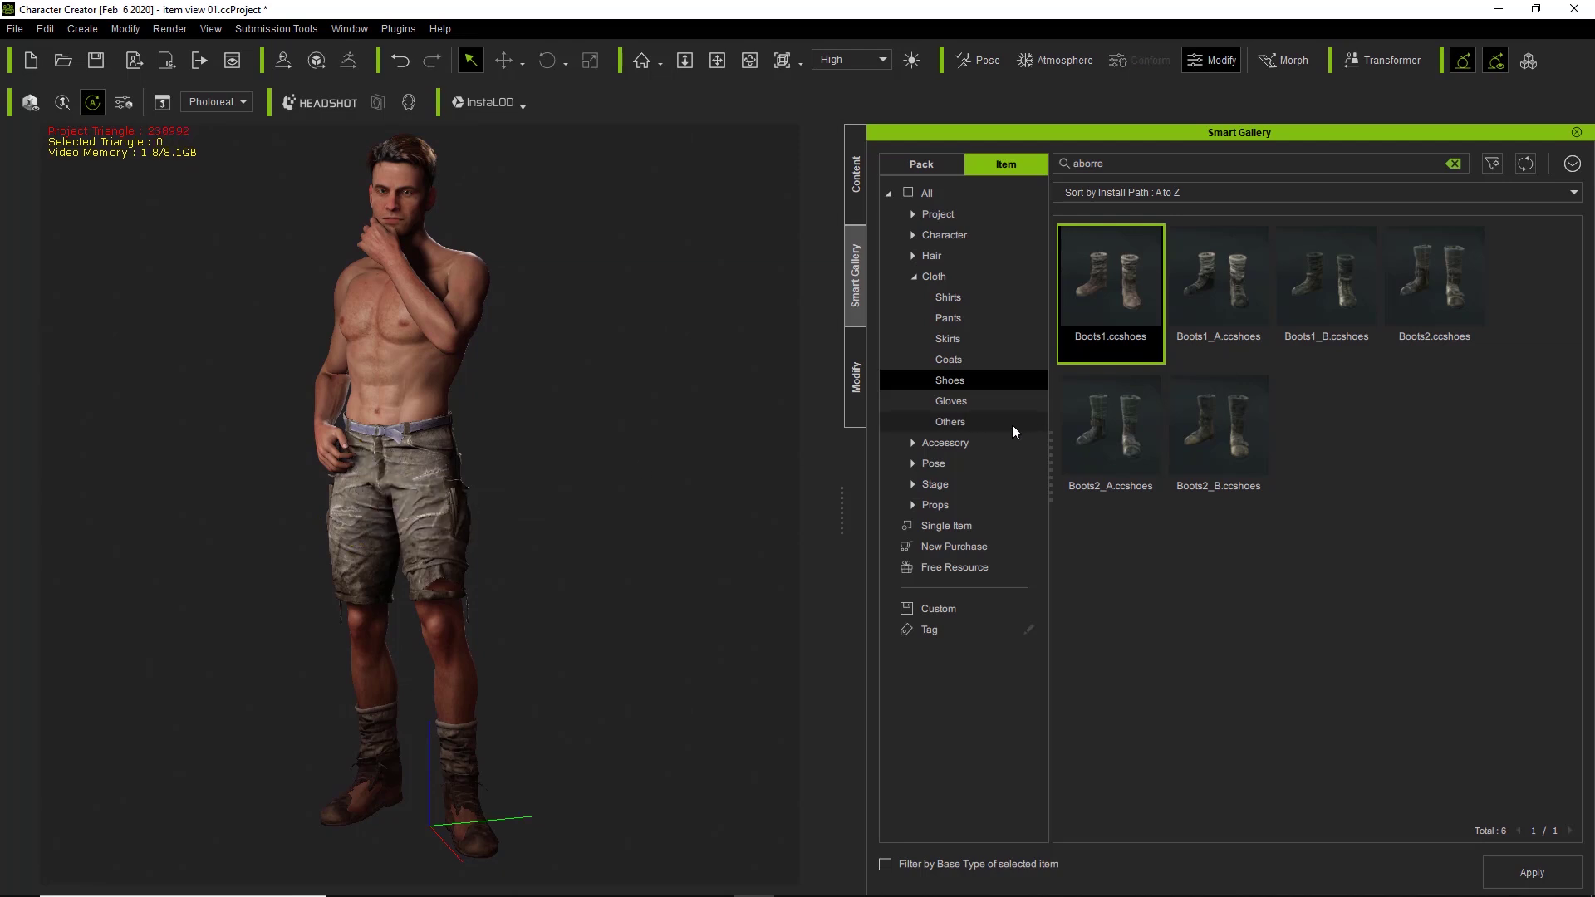
Step: Apply 2Layer TShirt_E.cccloth from the Shirts category to the character and calculate the shirt's collision in its Conform settings
click(952, 297)
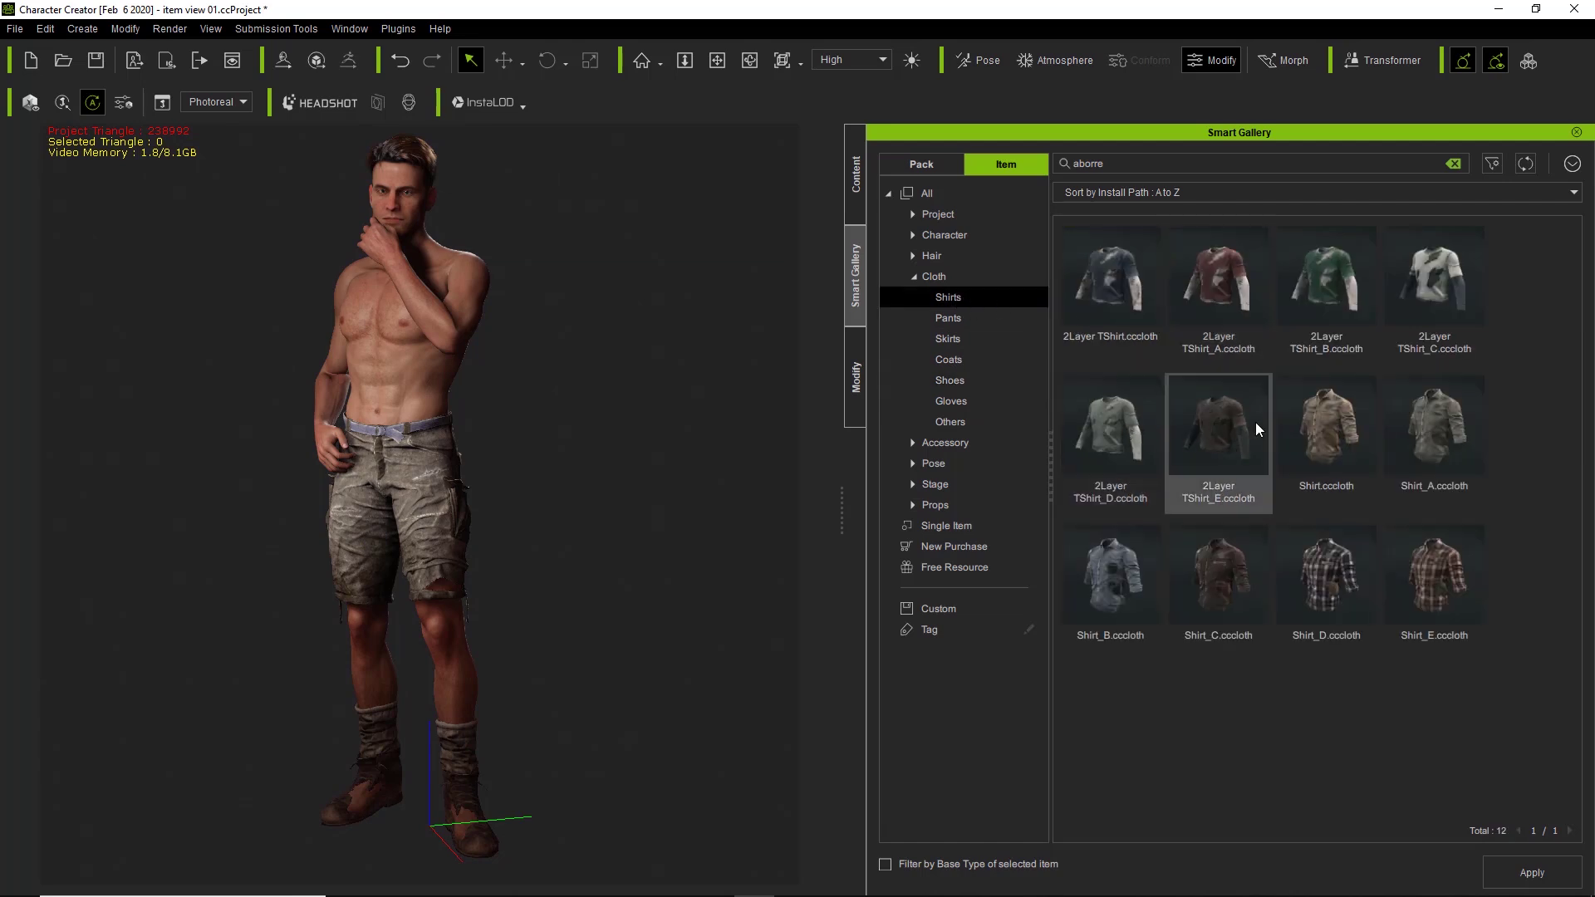
double_click(1234, 426)
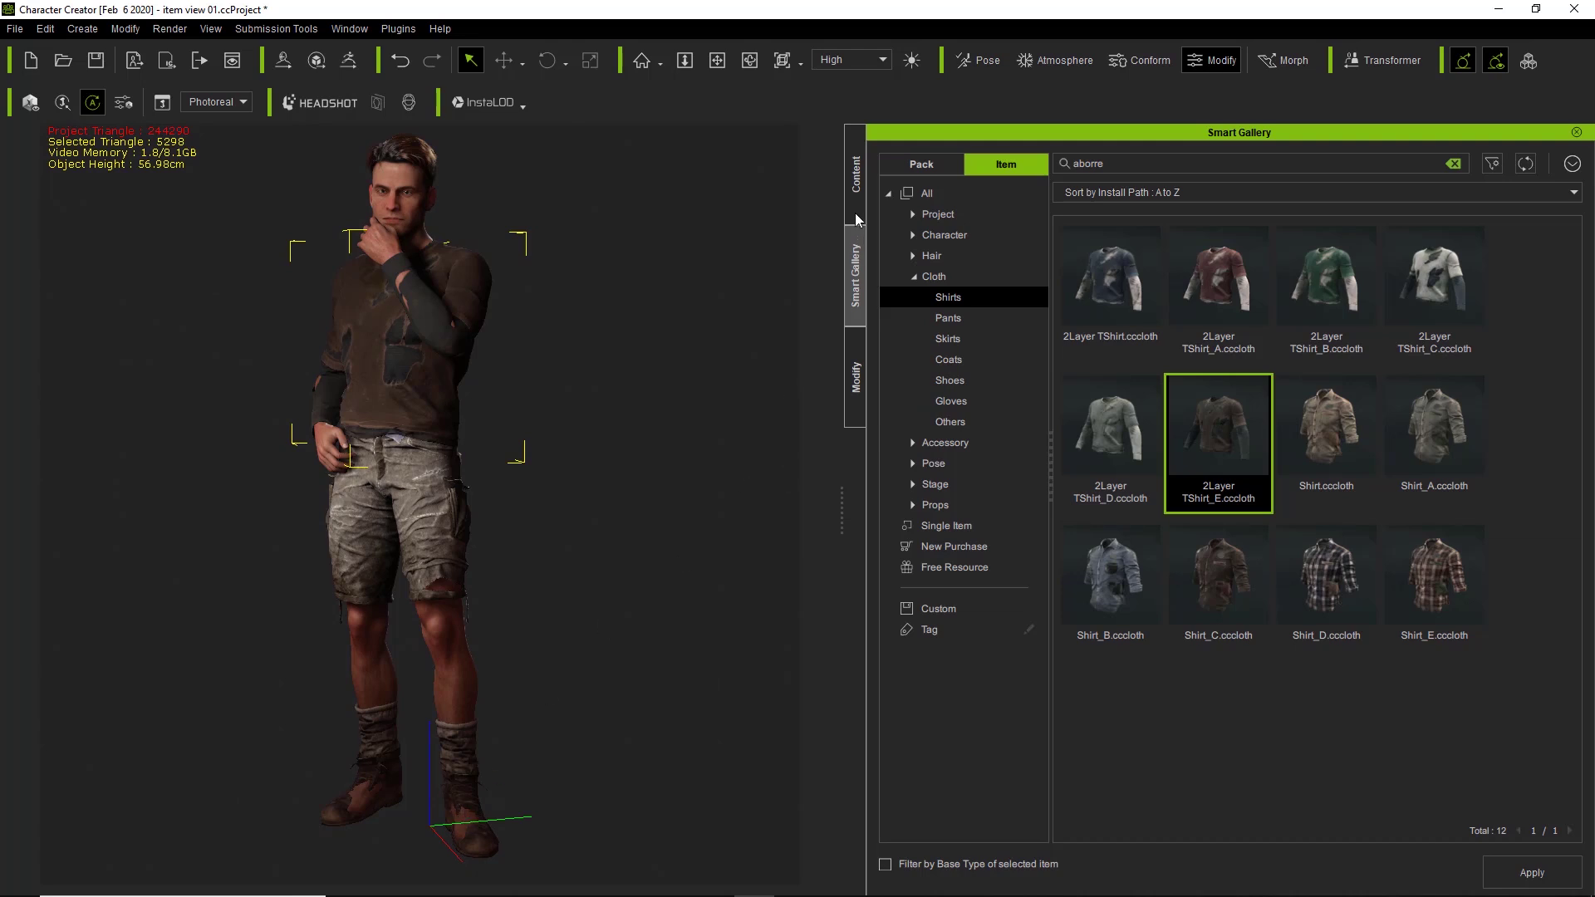
click(855, 353)
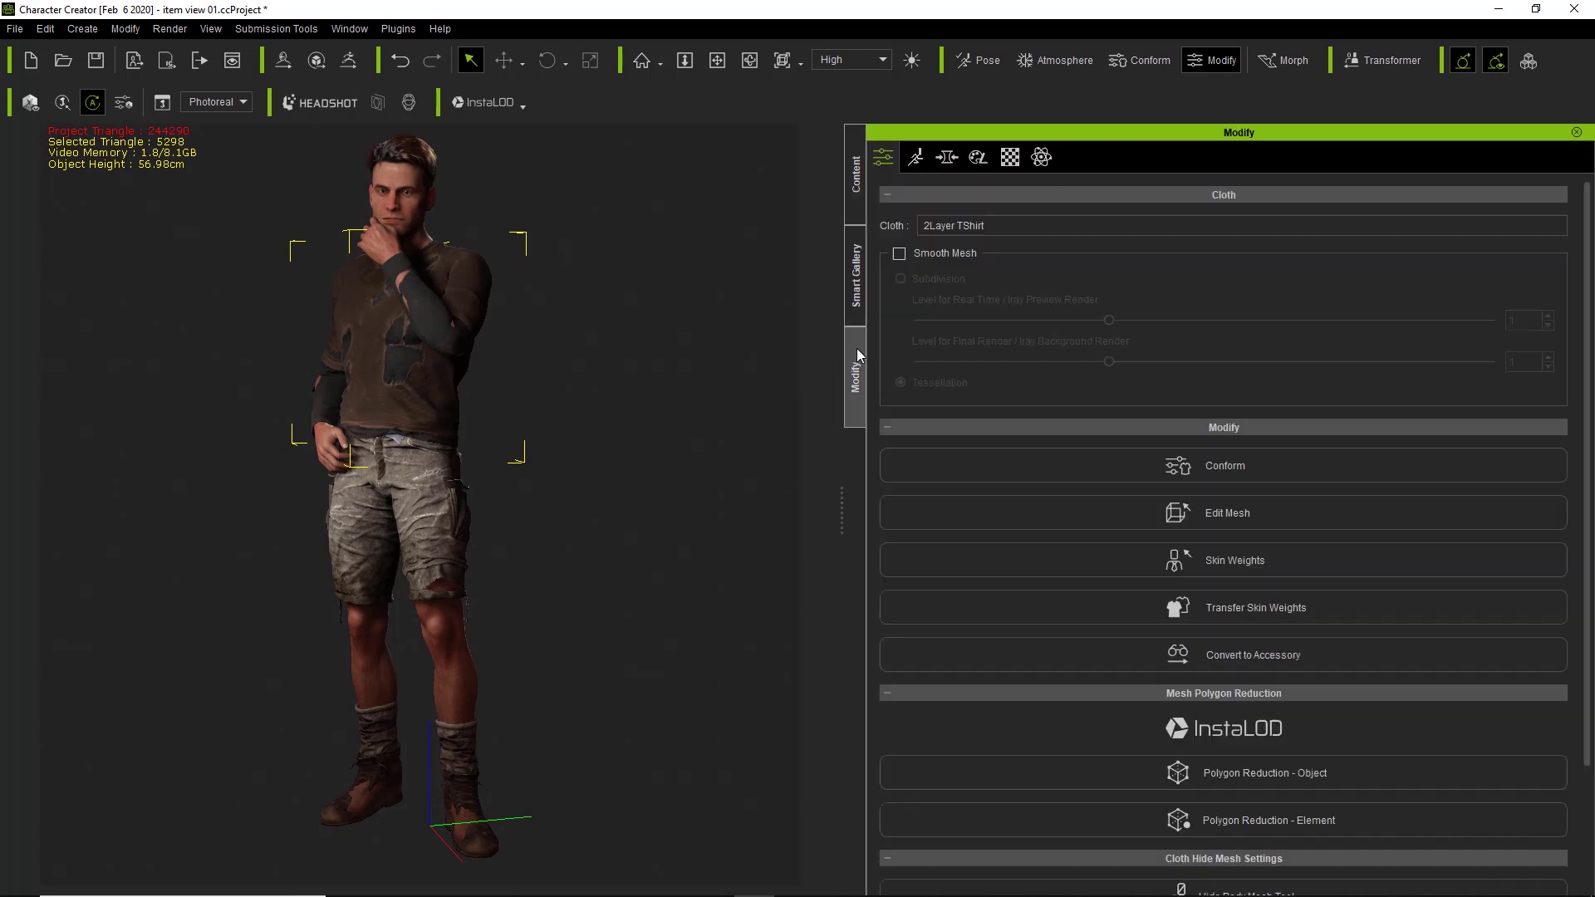
click(1152, 466)
click(1184, 520)
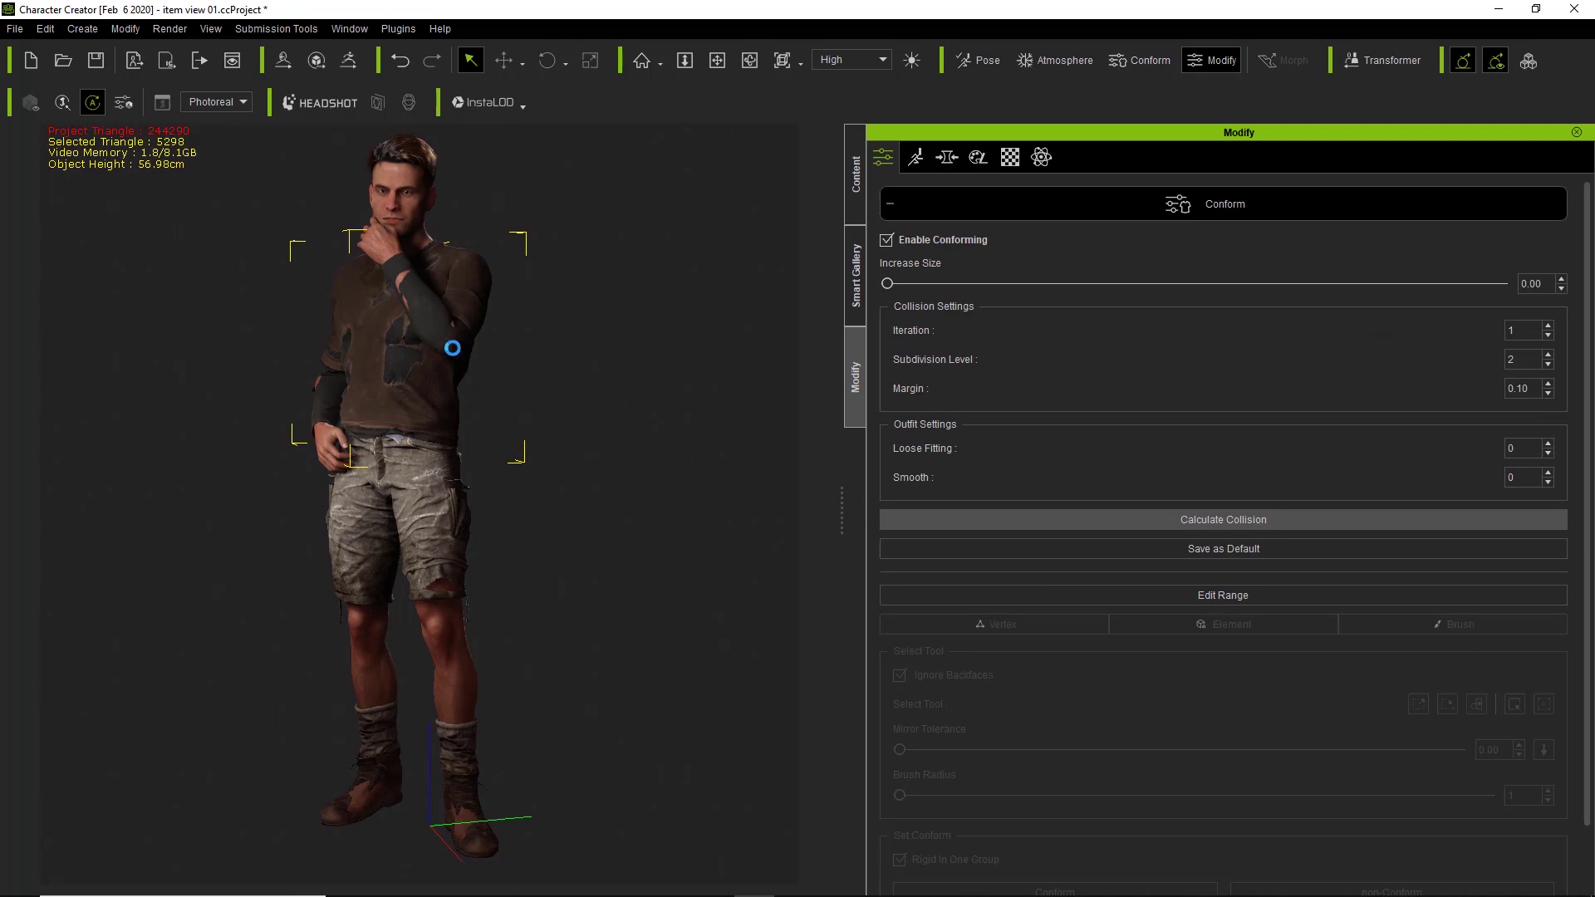
Step: Calculate the collision for the Boots1 shoes in their Conform settings
click(470, 818)
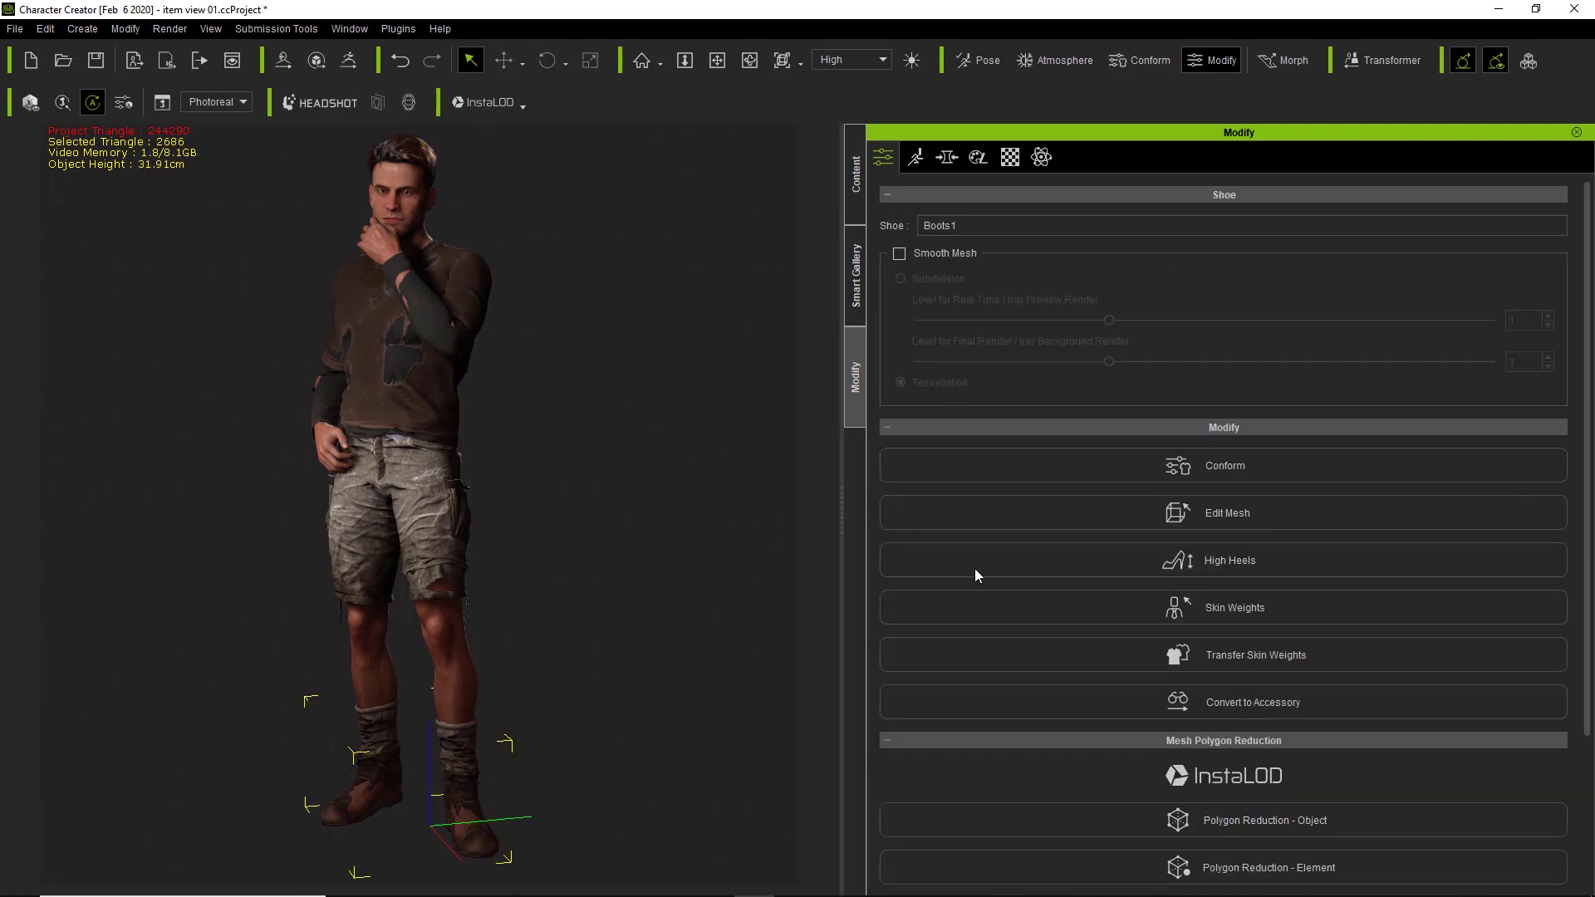
click(1097, 467)
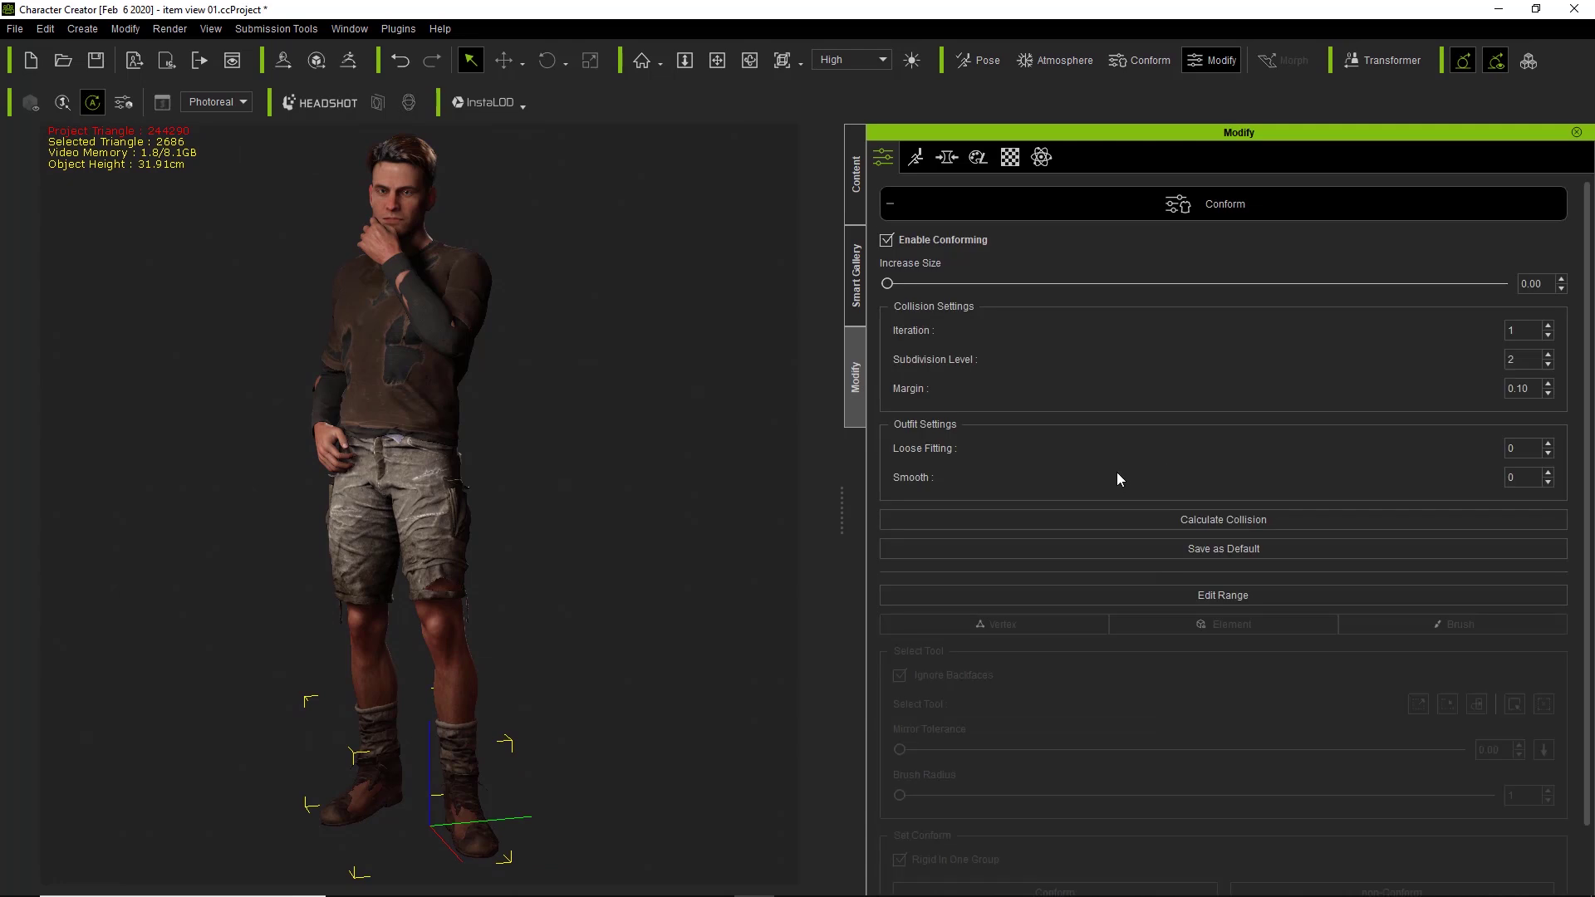
click(1145, 521)
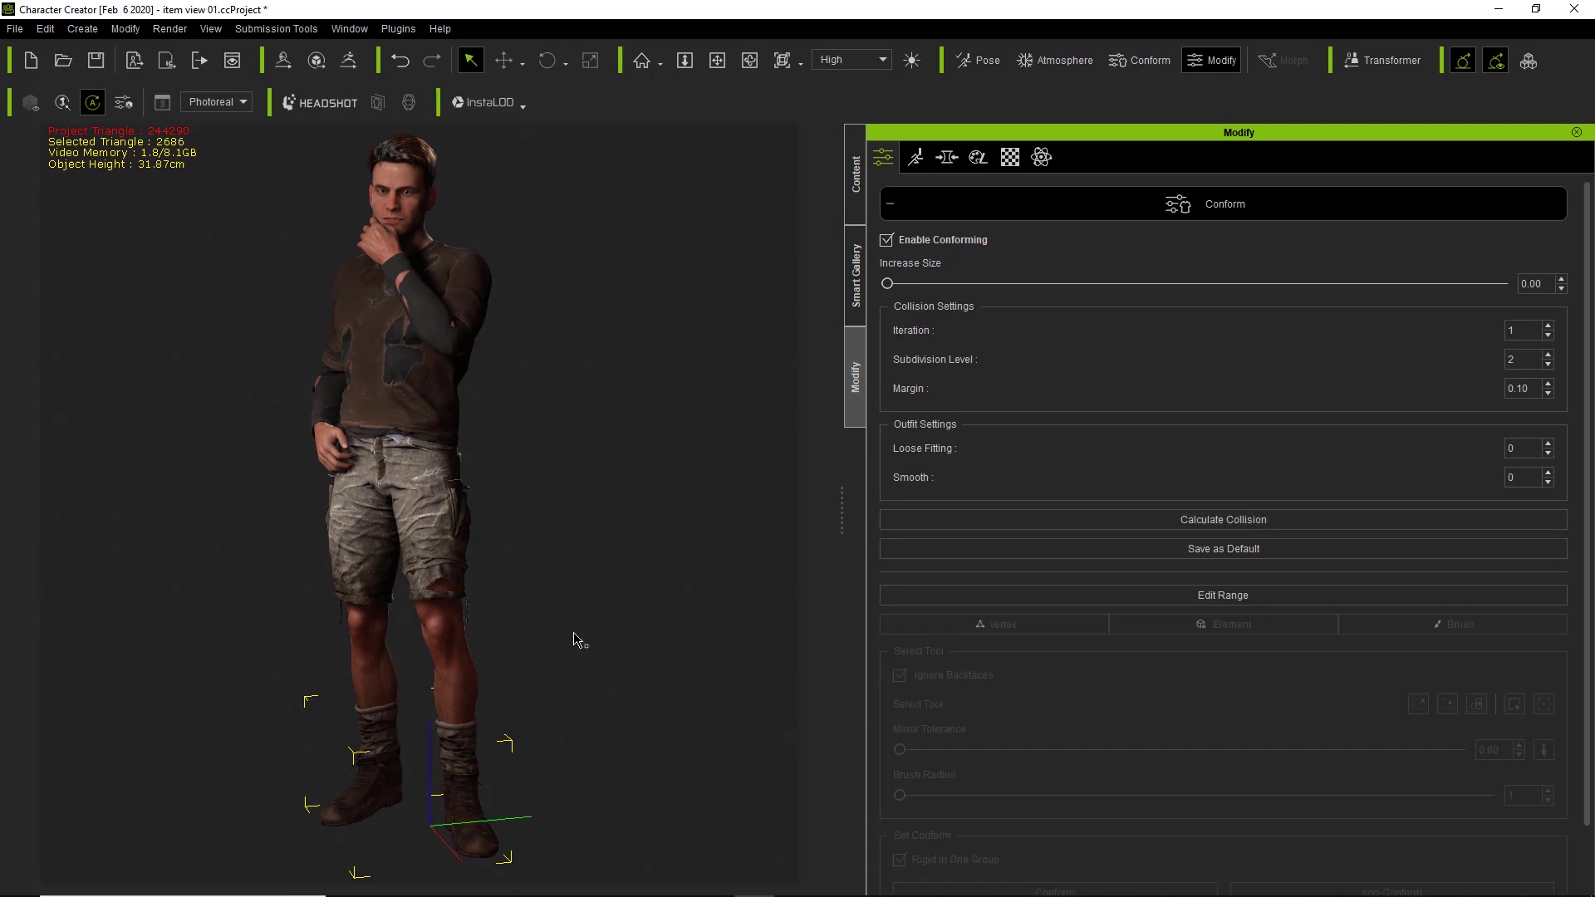
Step: Look through the Accessory categories in the Smart Gallery and apply Goggles.ccacc from Others to the character
click(856, 263)
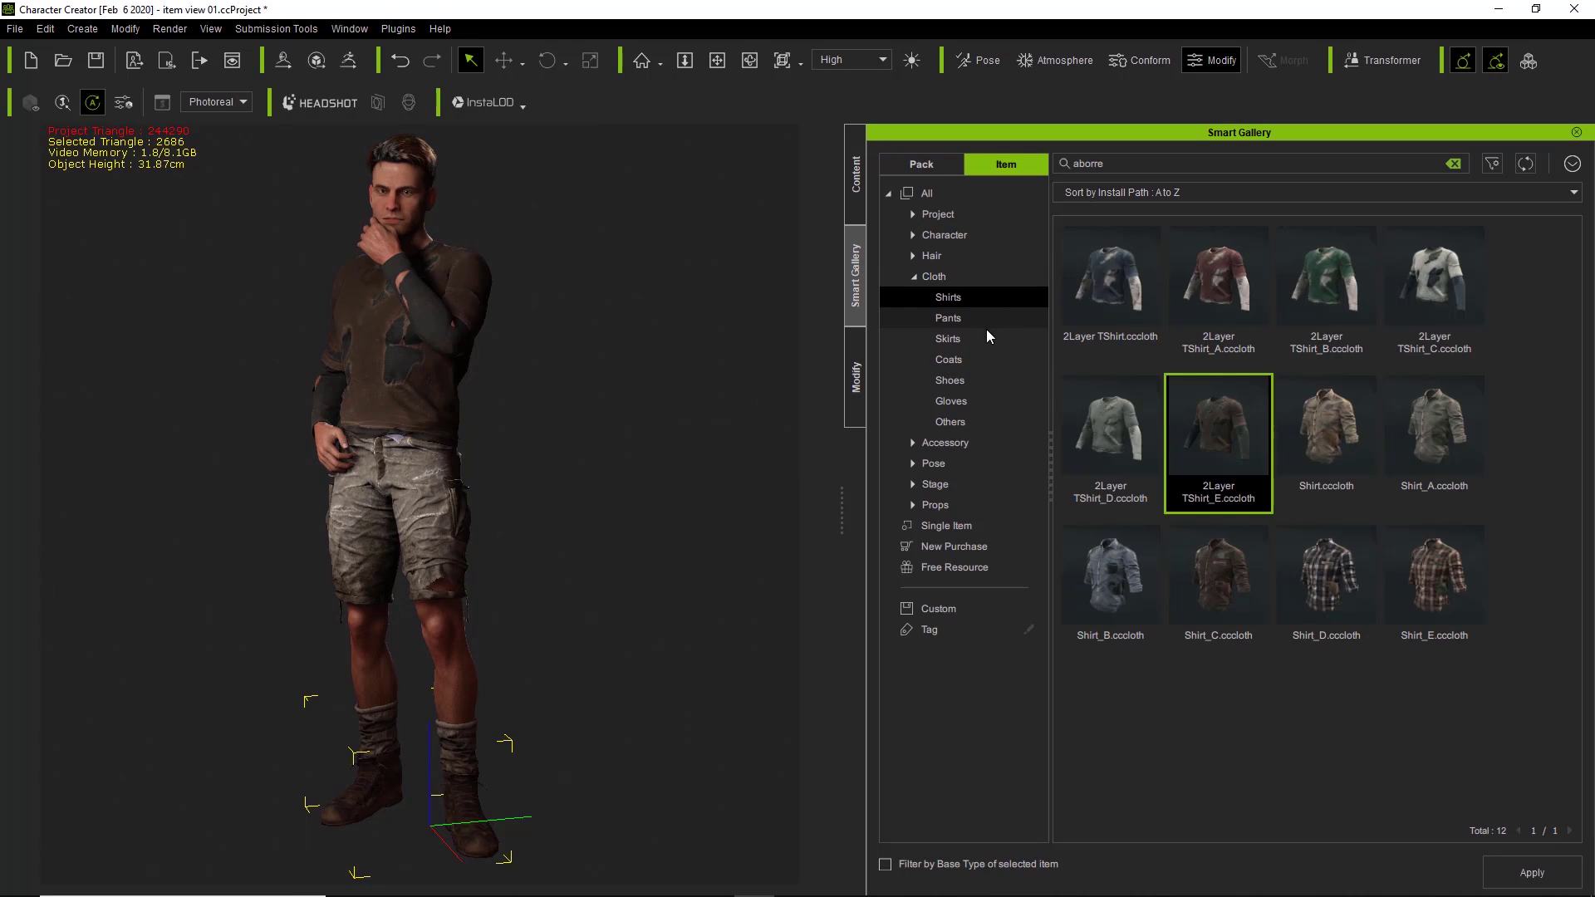
click(914, 446)
click(947, 463)
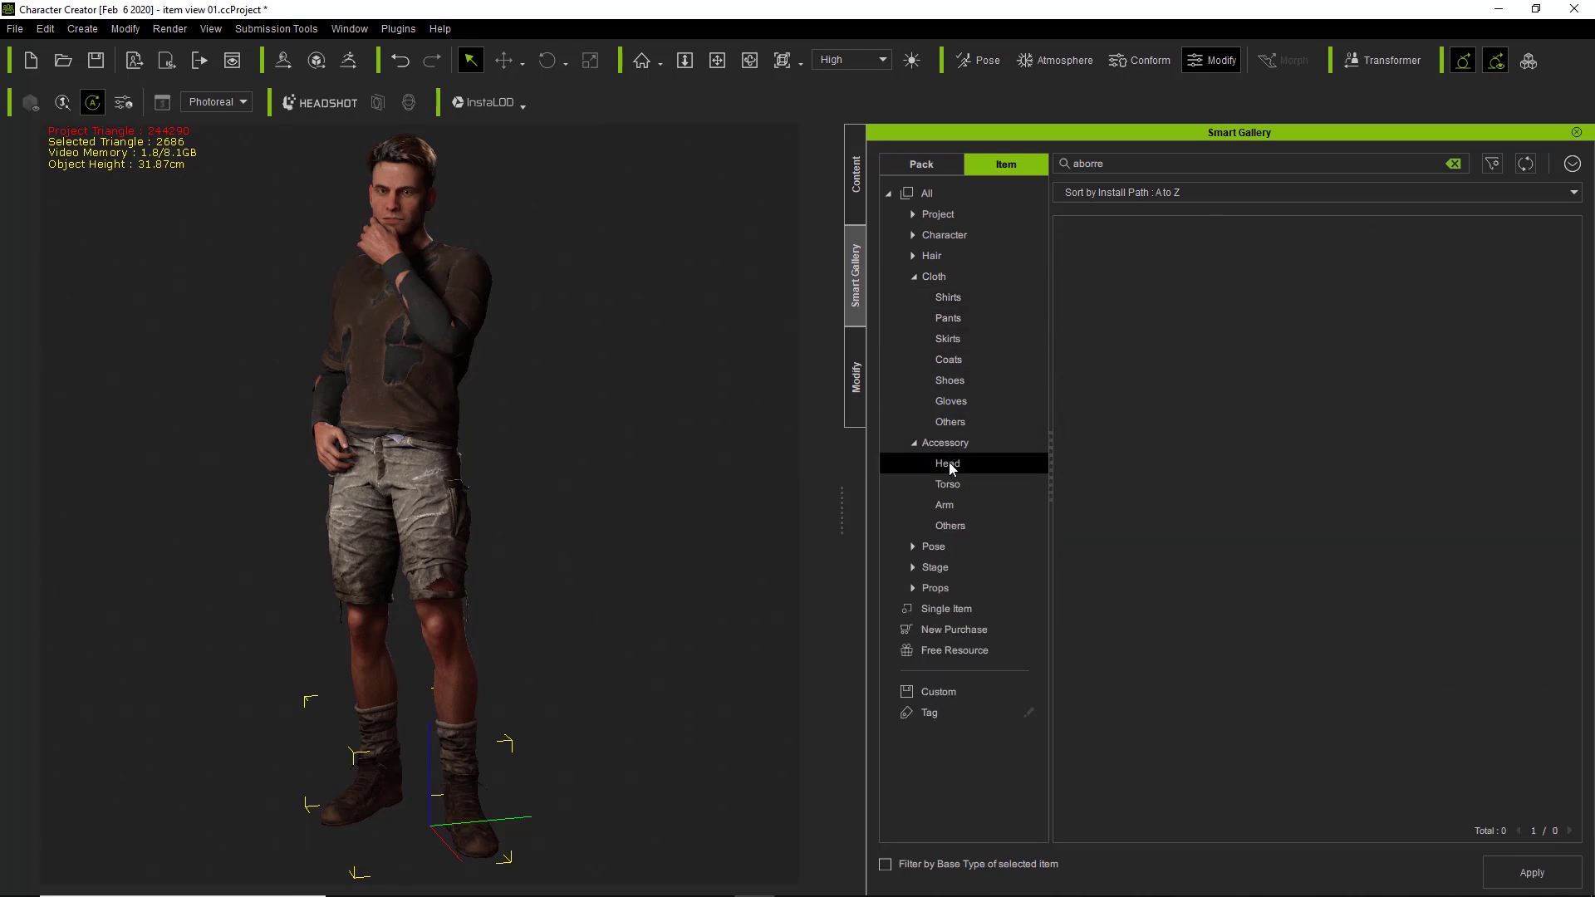
click(950, 483)
click(952, 503)
click(953, 525)
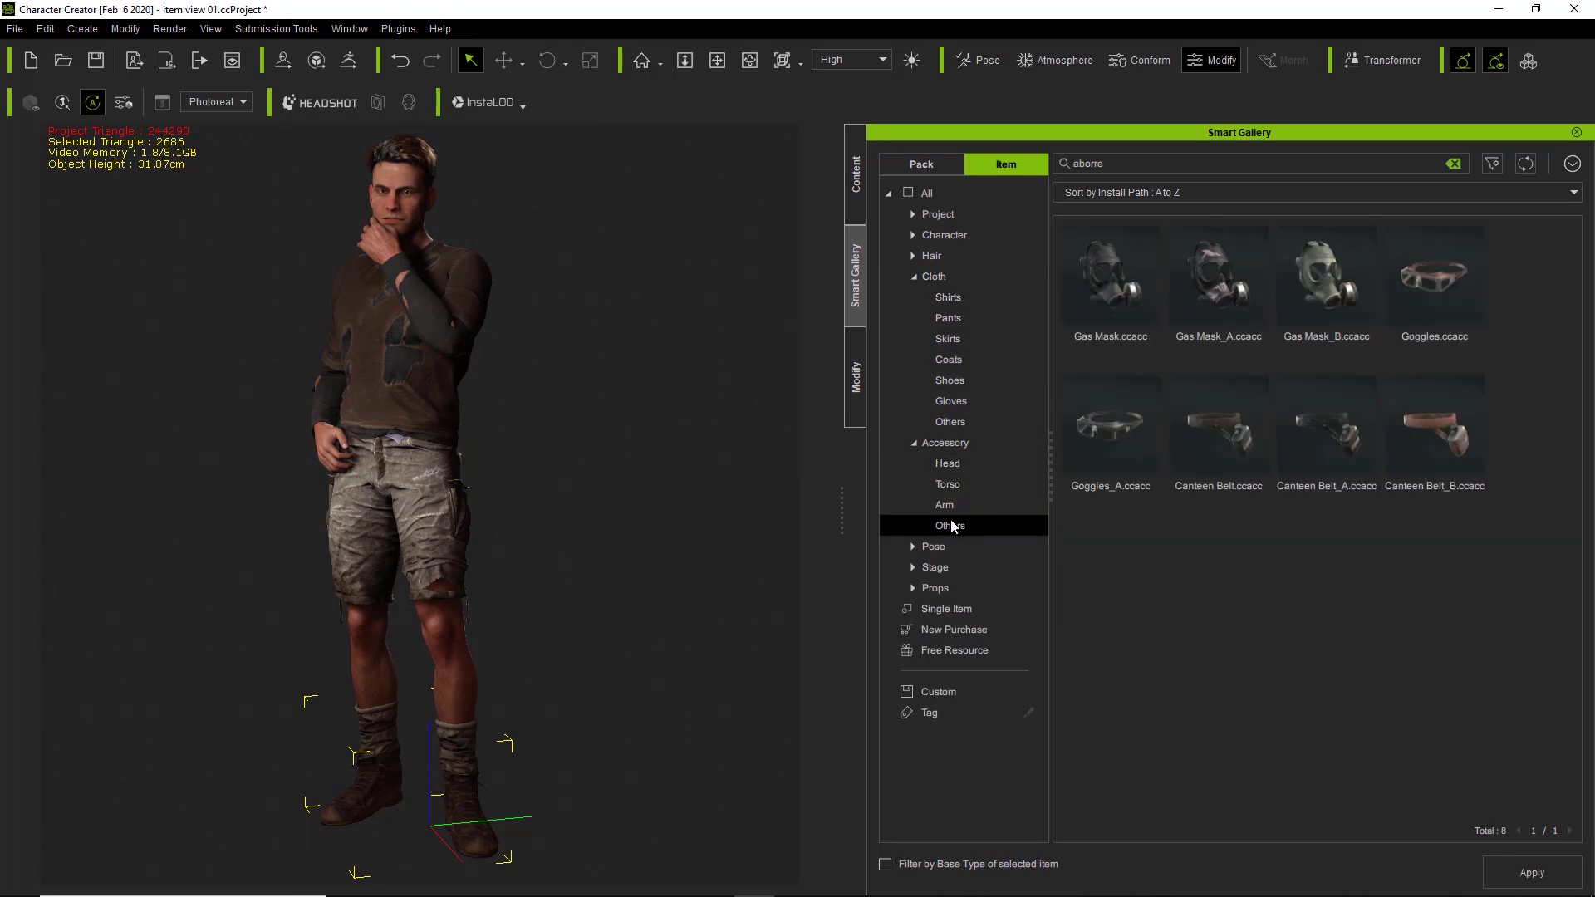
click(1433, 274)
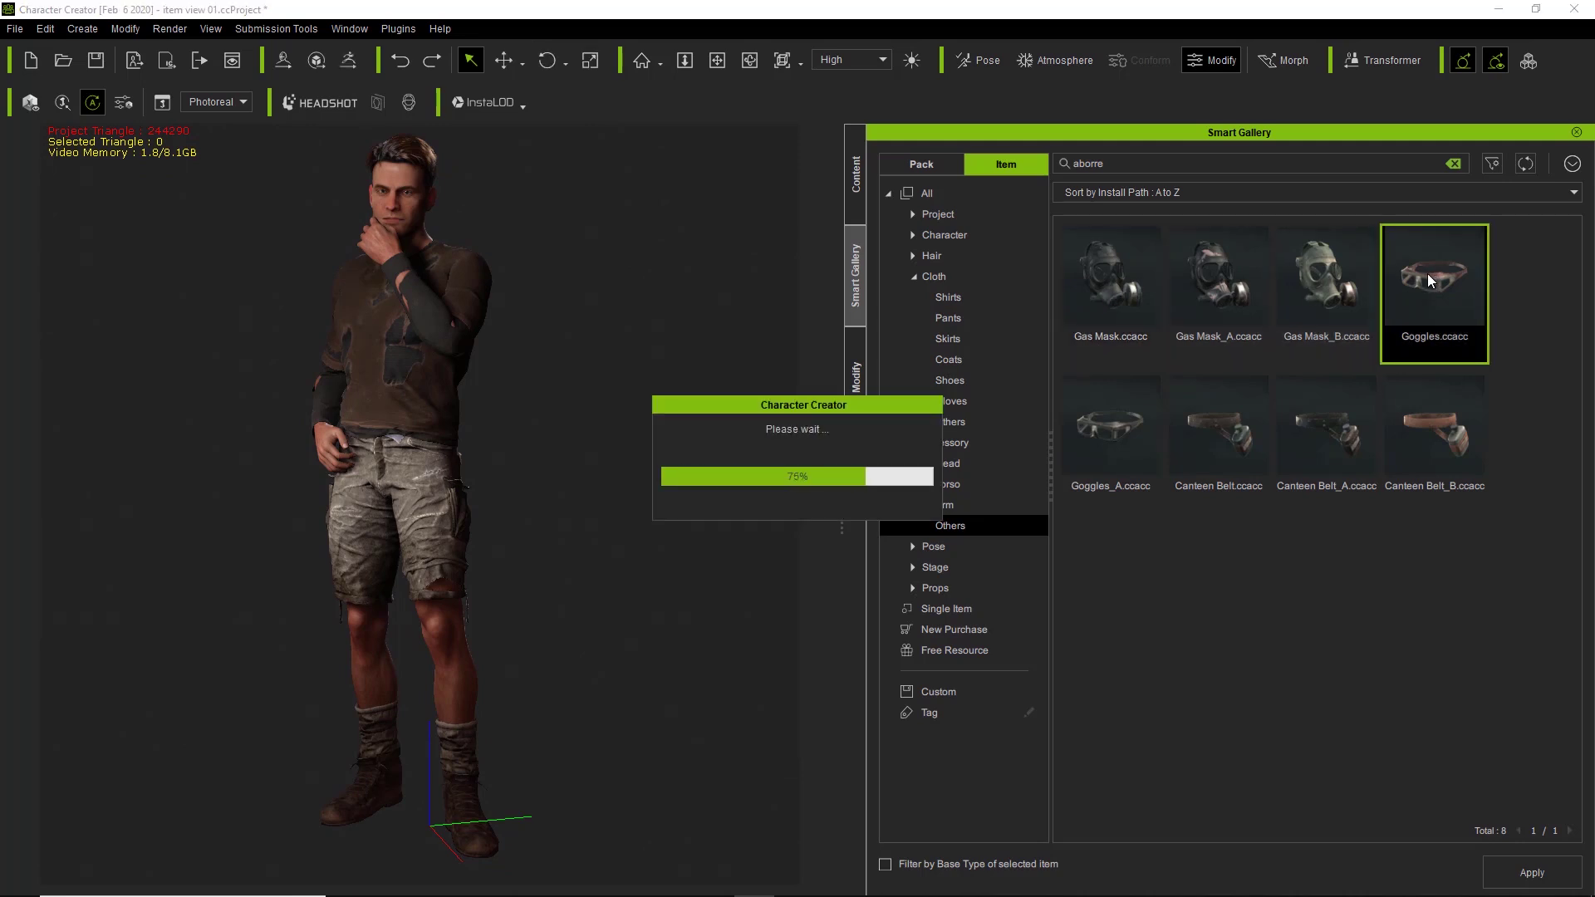
Step: Clear the author search in the Smart Gallery and list the Single Item content
click(966, 464)
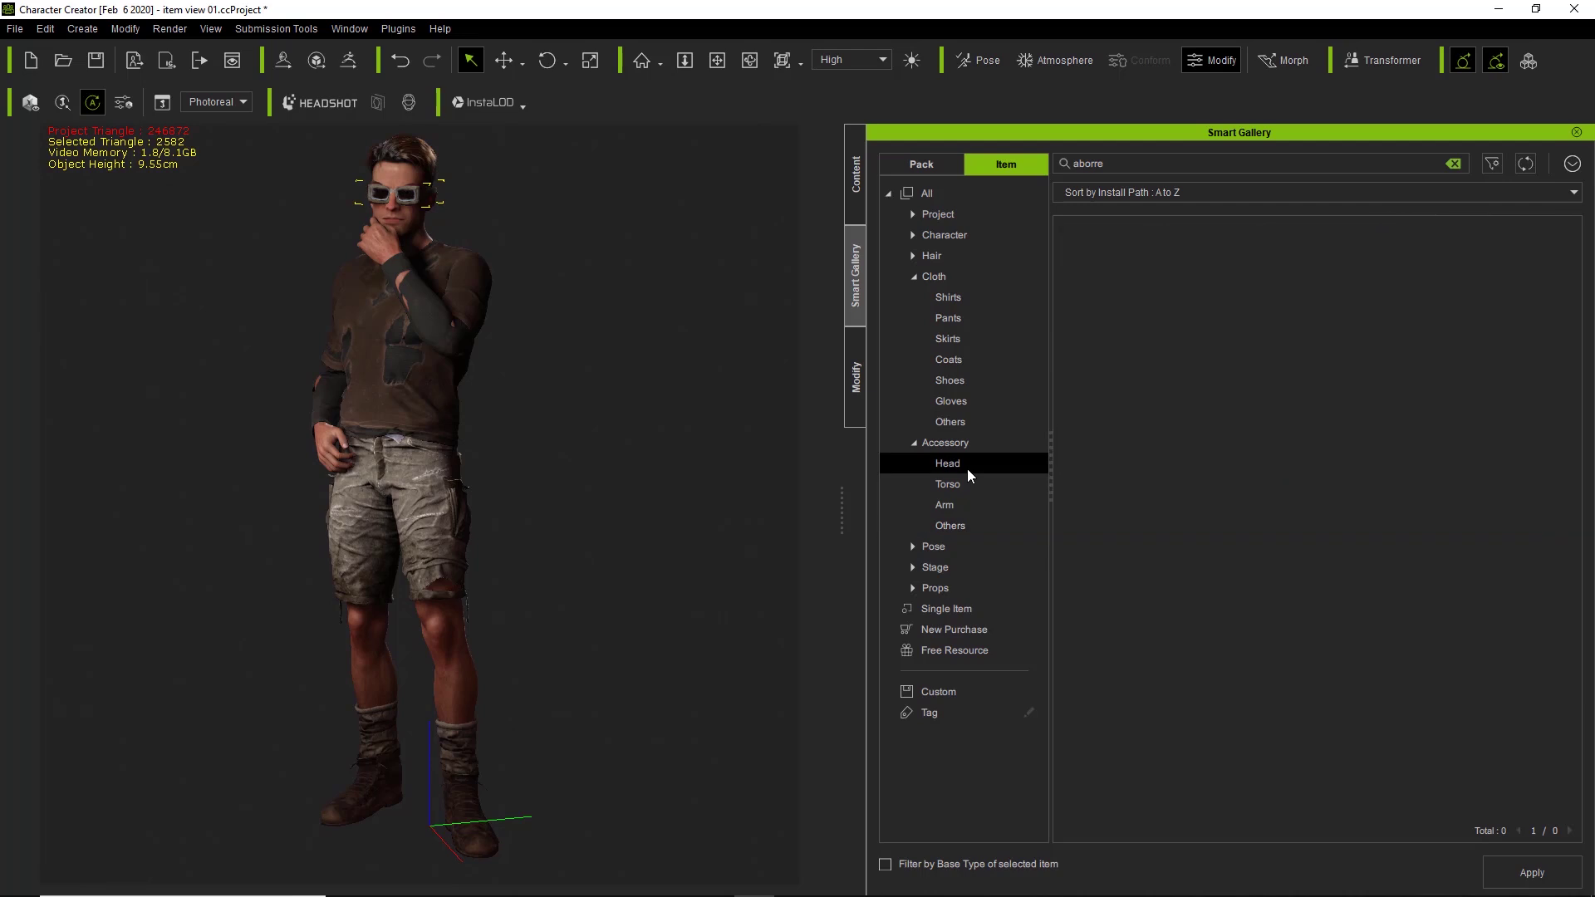
click(951, 481)
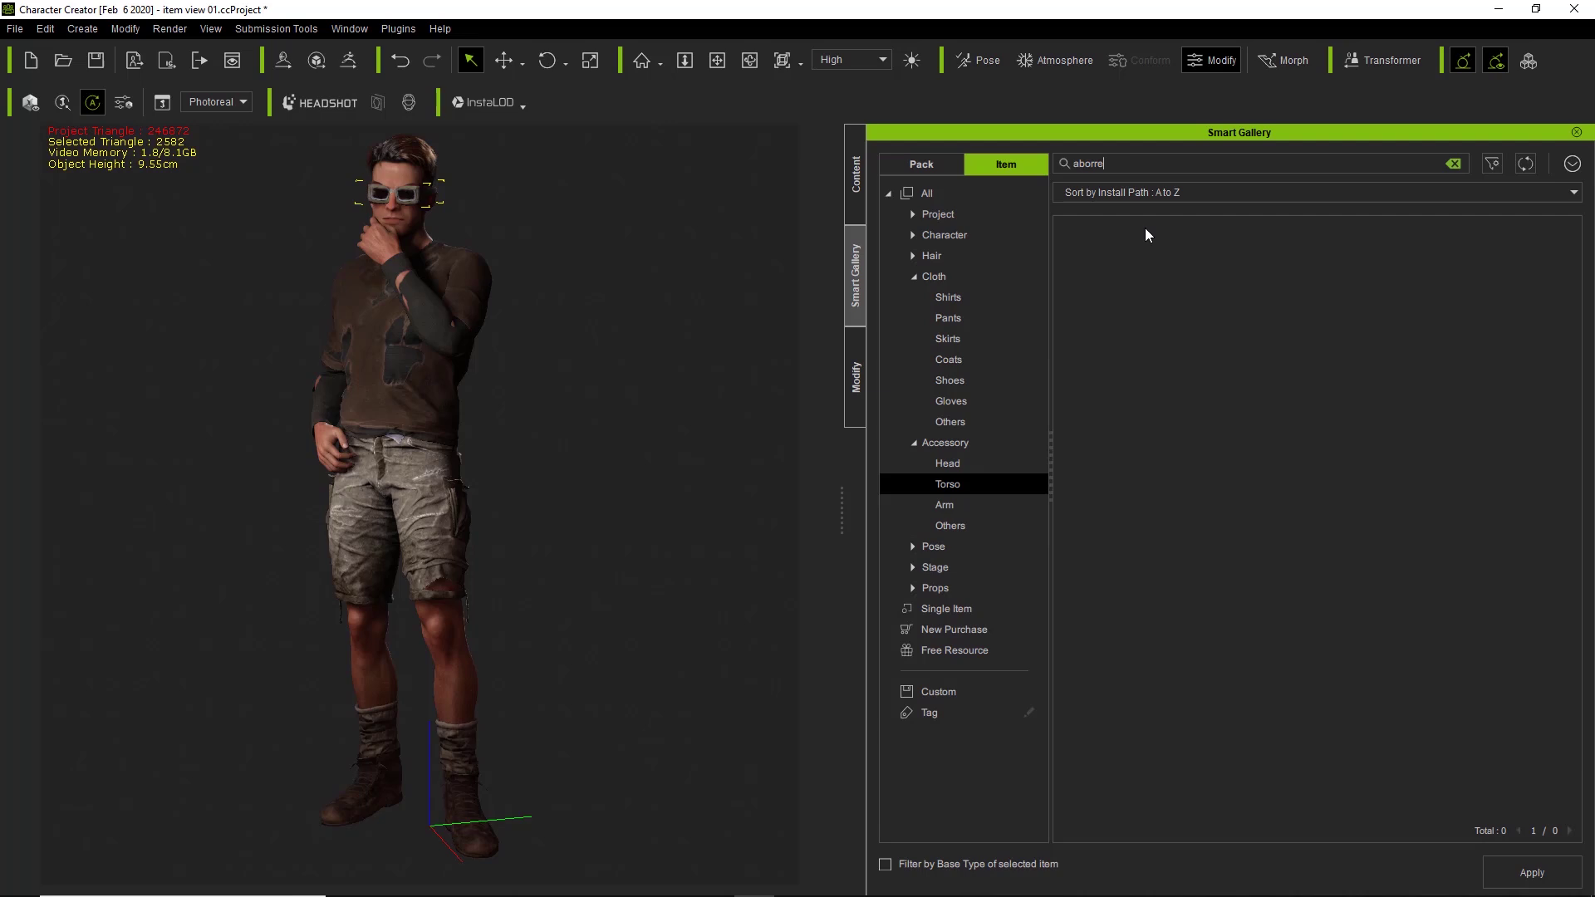
click(1453, 165)
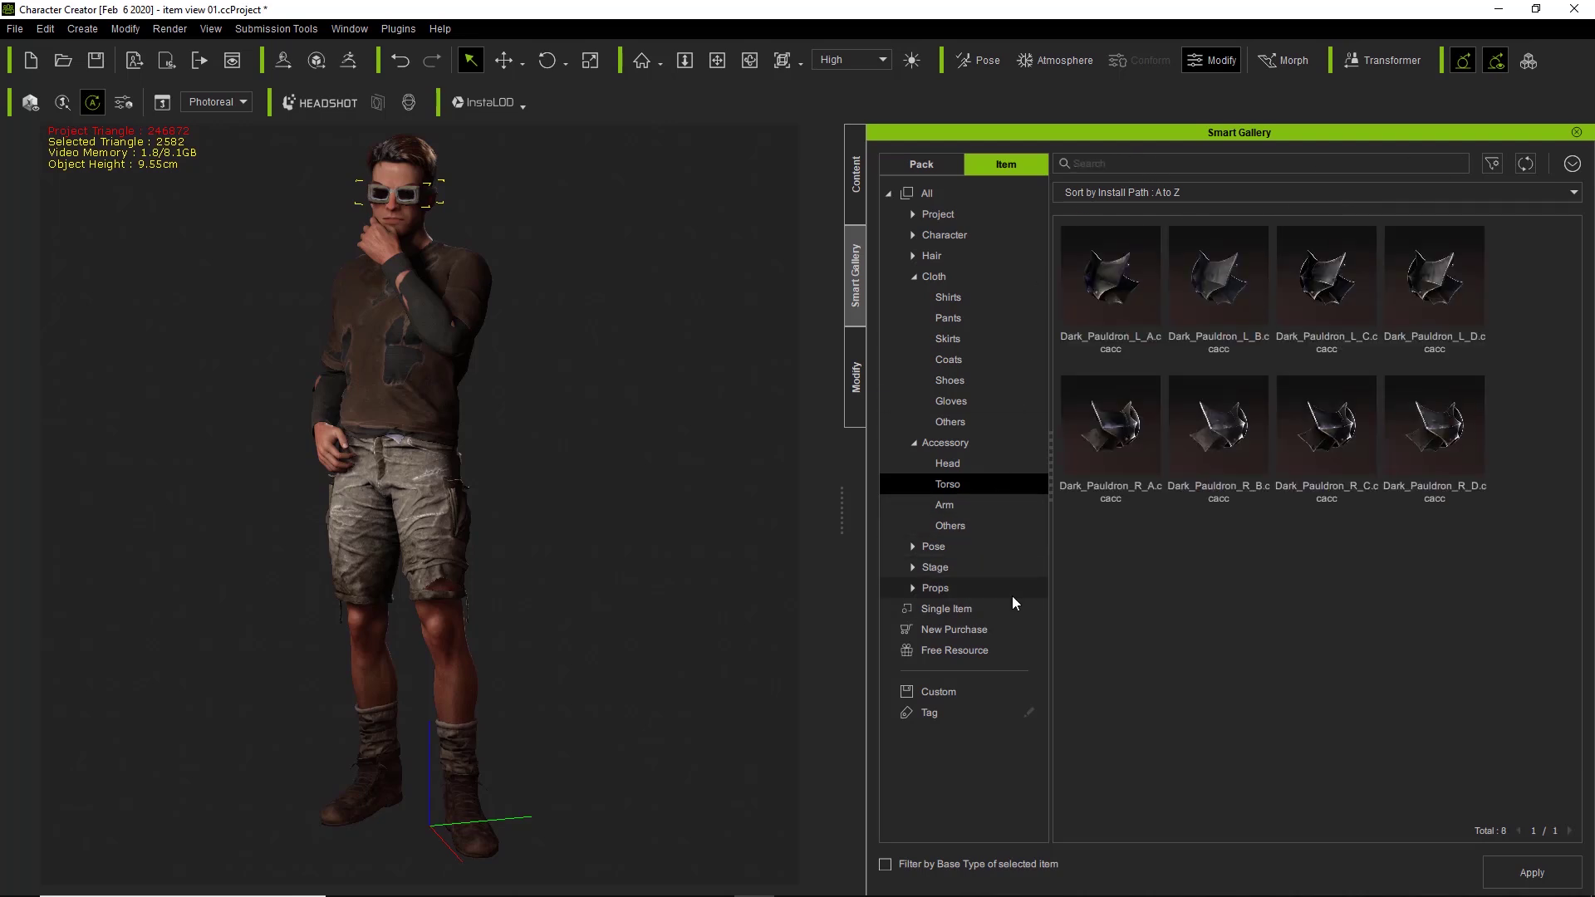
click(965, 610)
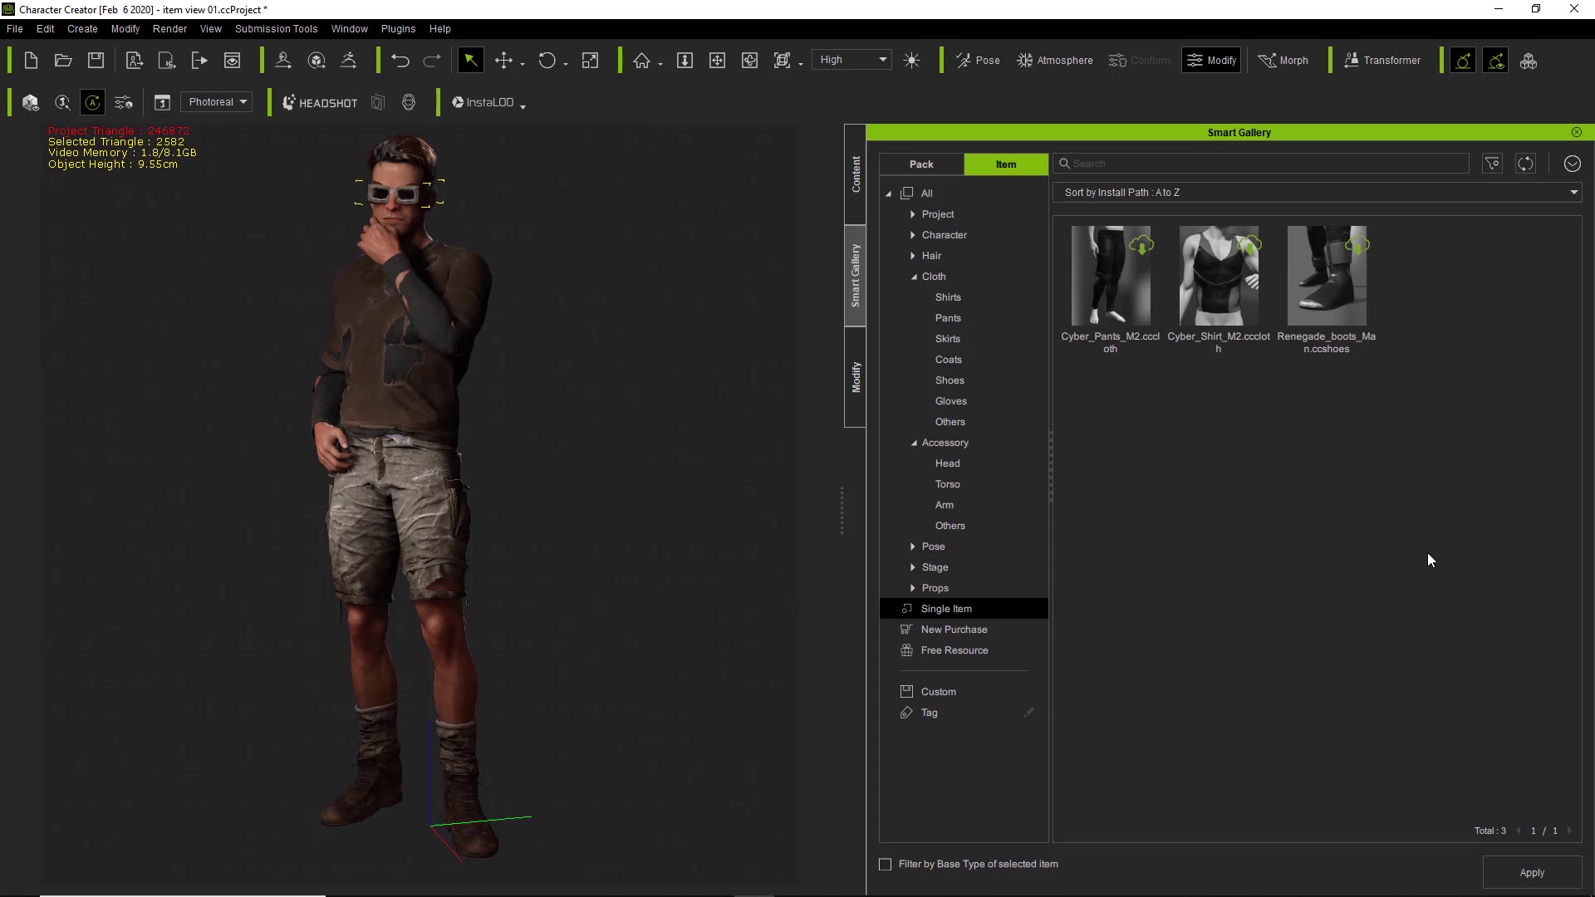
Step: Switch to the Marketplace in the browser, close the author page and reopen the account's content Inventory List in place of the old one
key(alt+Tab)
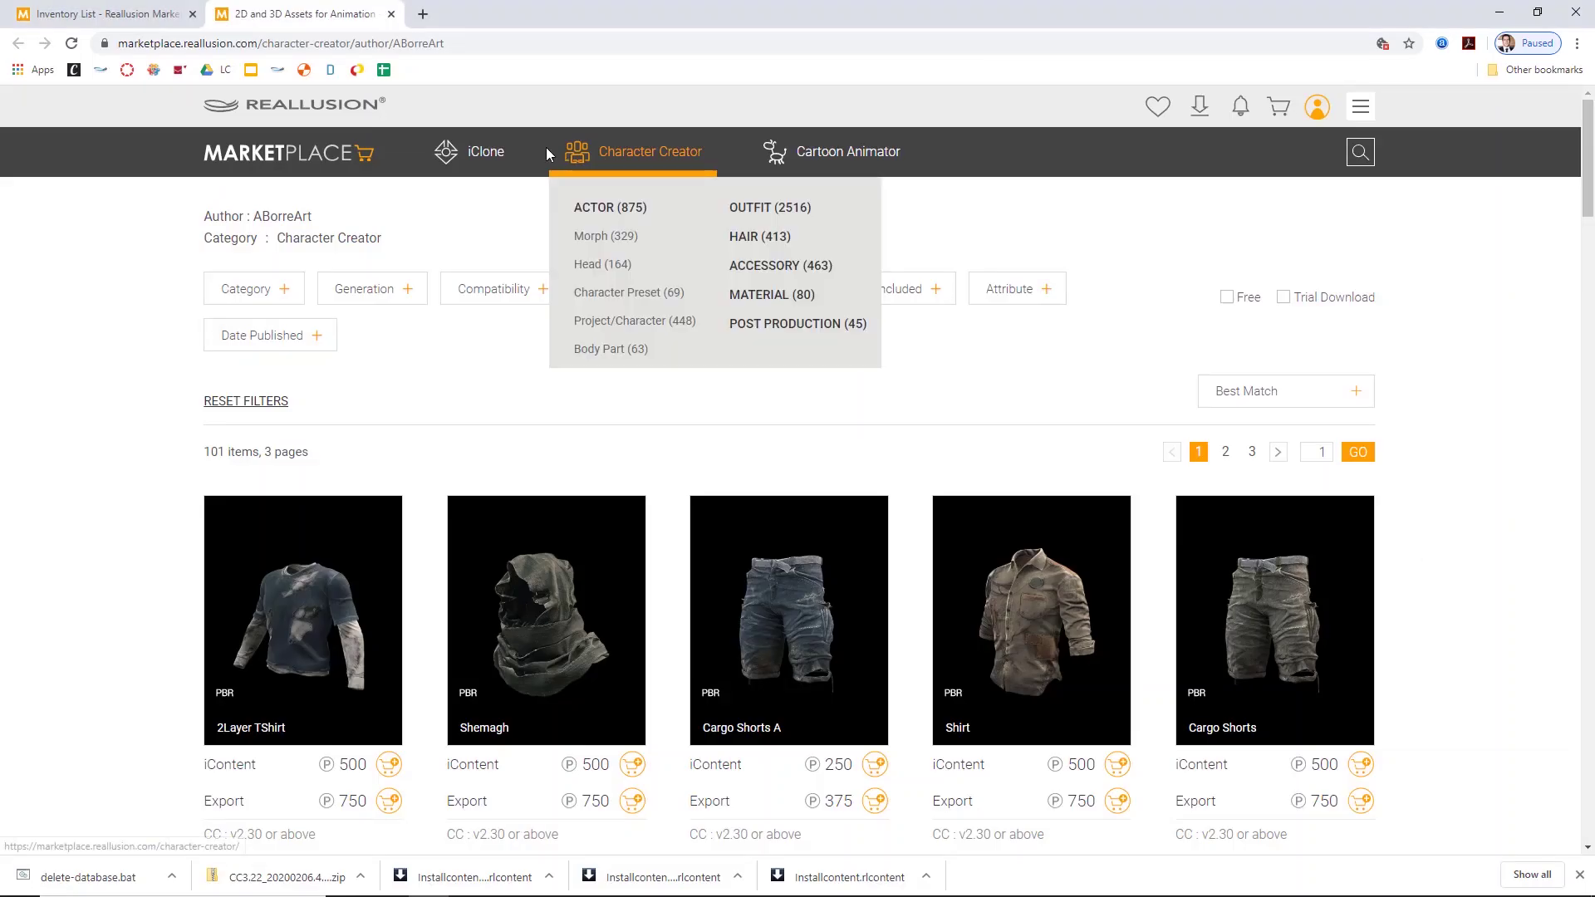
click(392, 14)
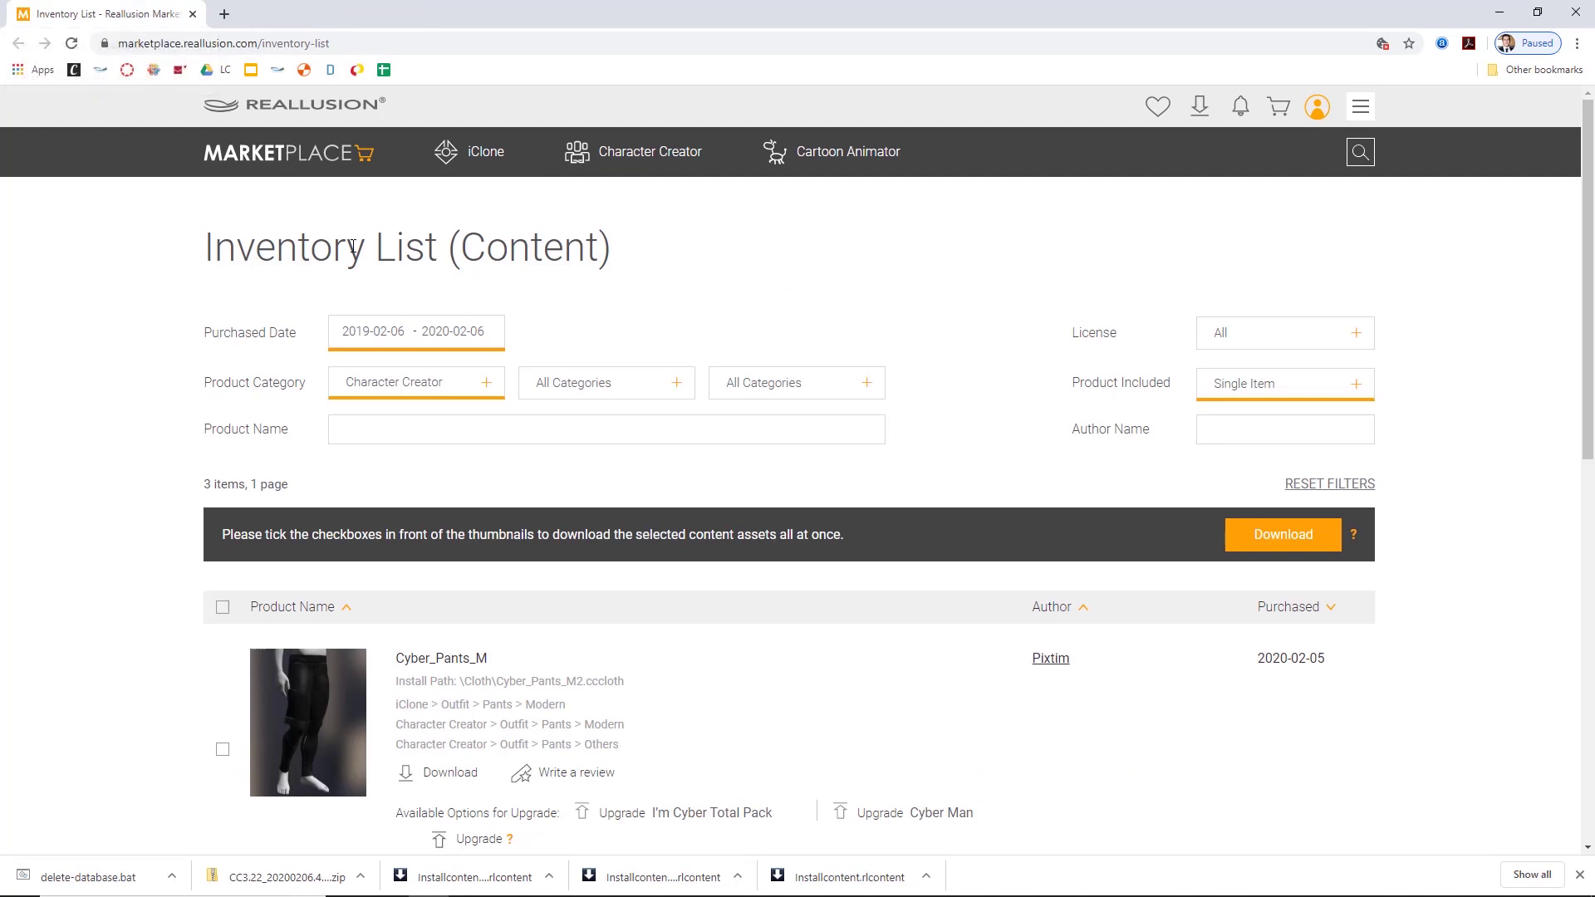
mouse_move(1305, 115)
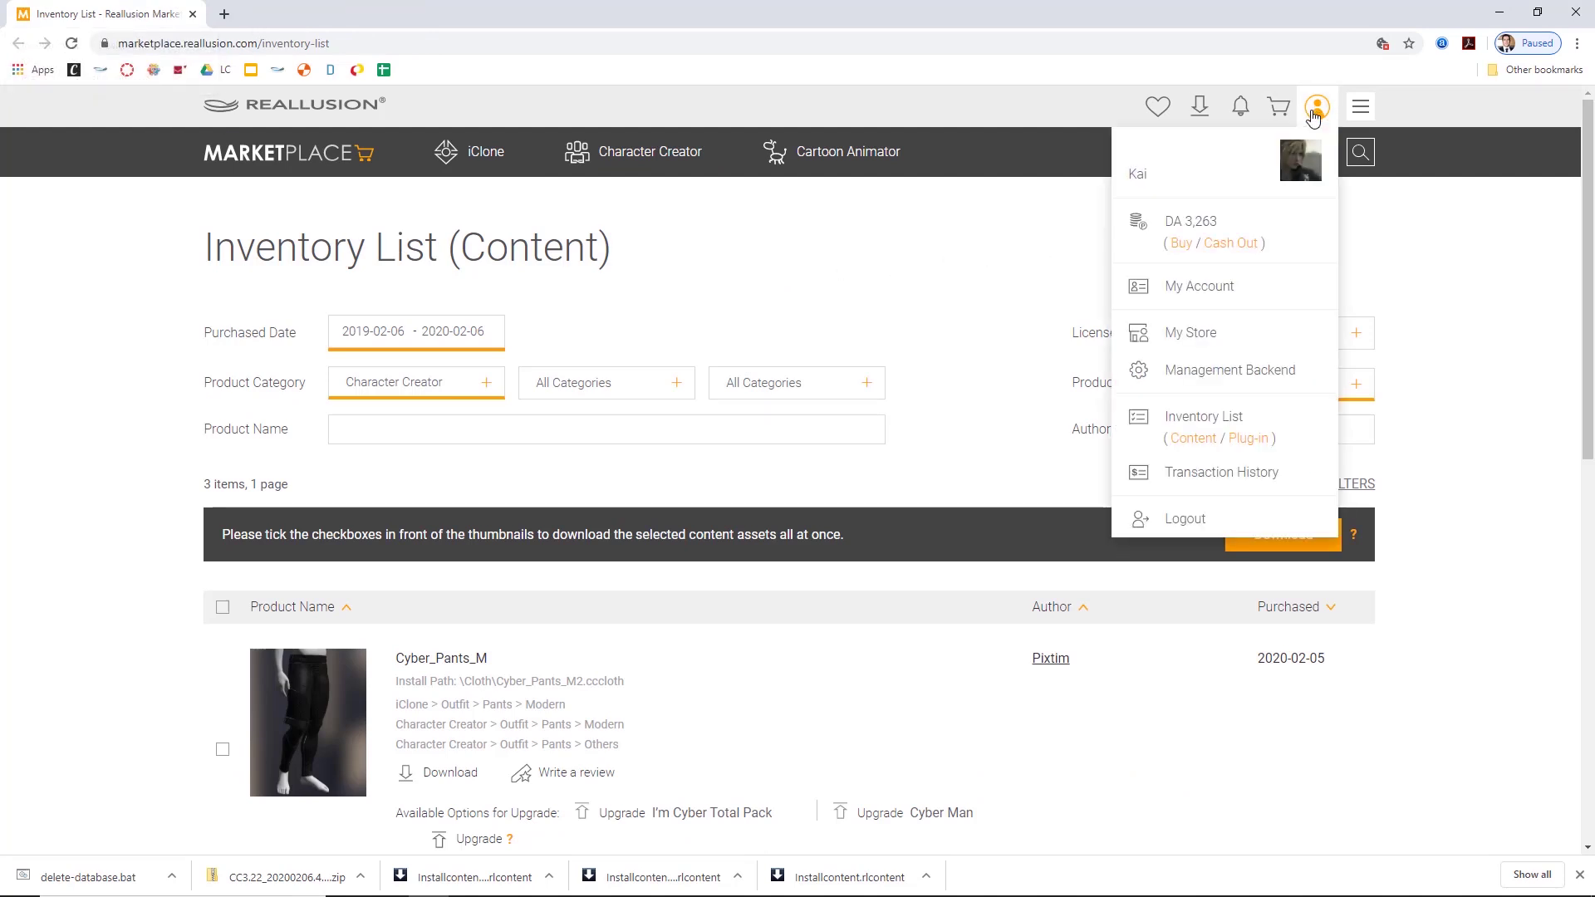
click(1199, 449)
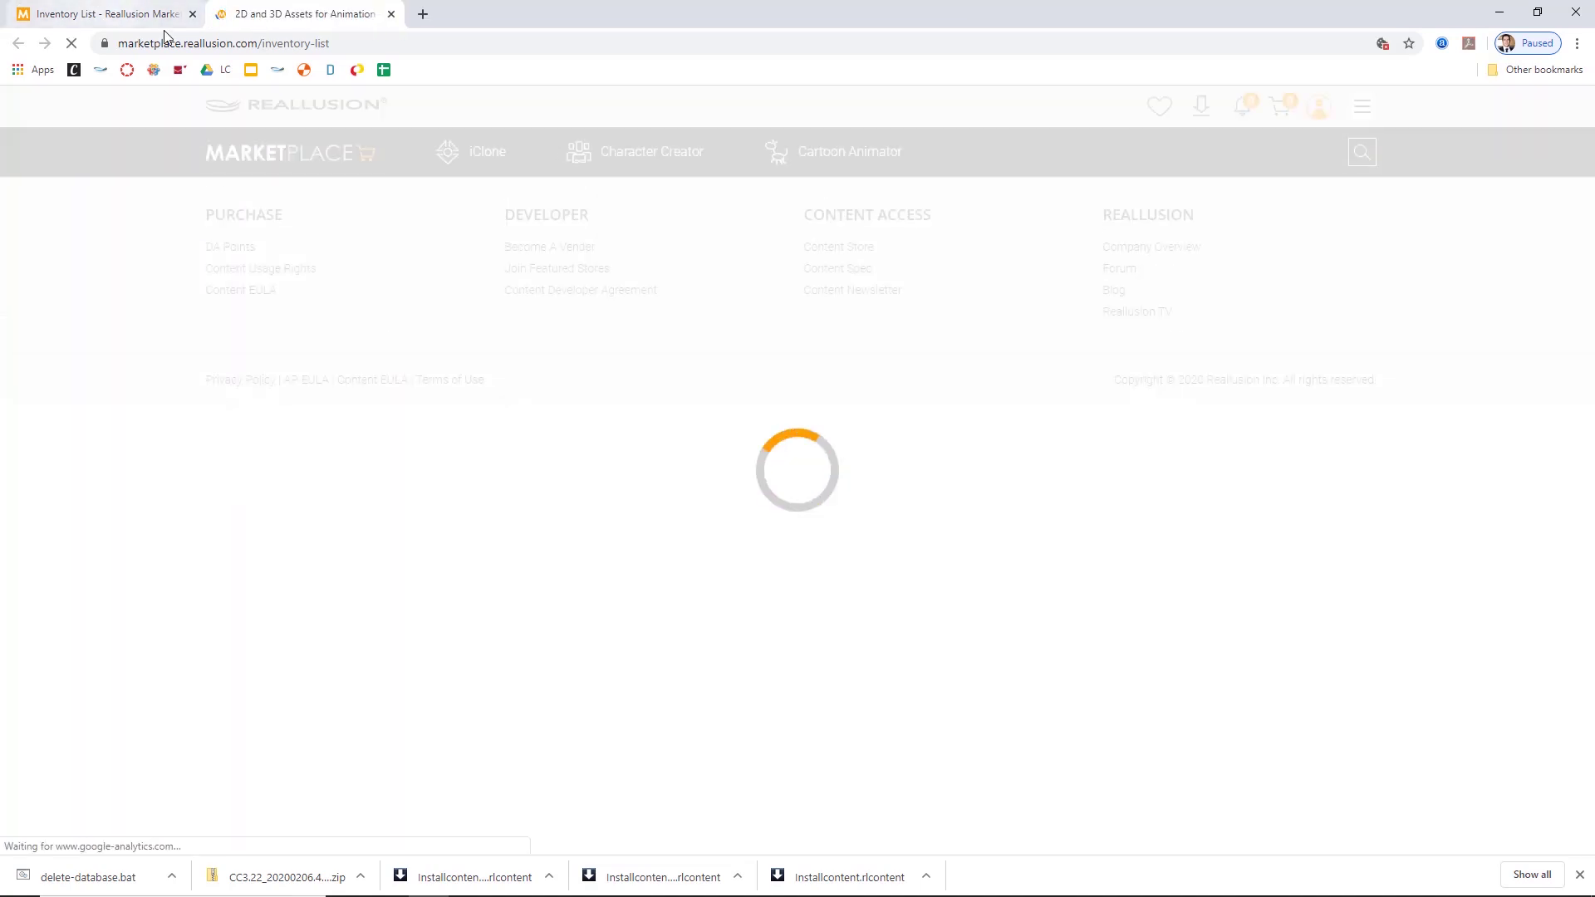
click(194, 16)
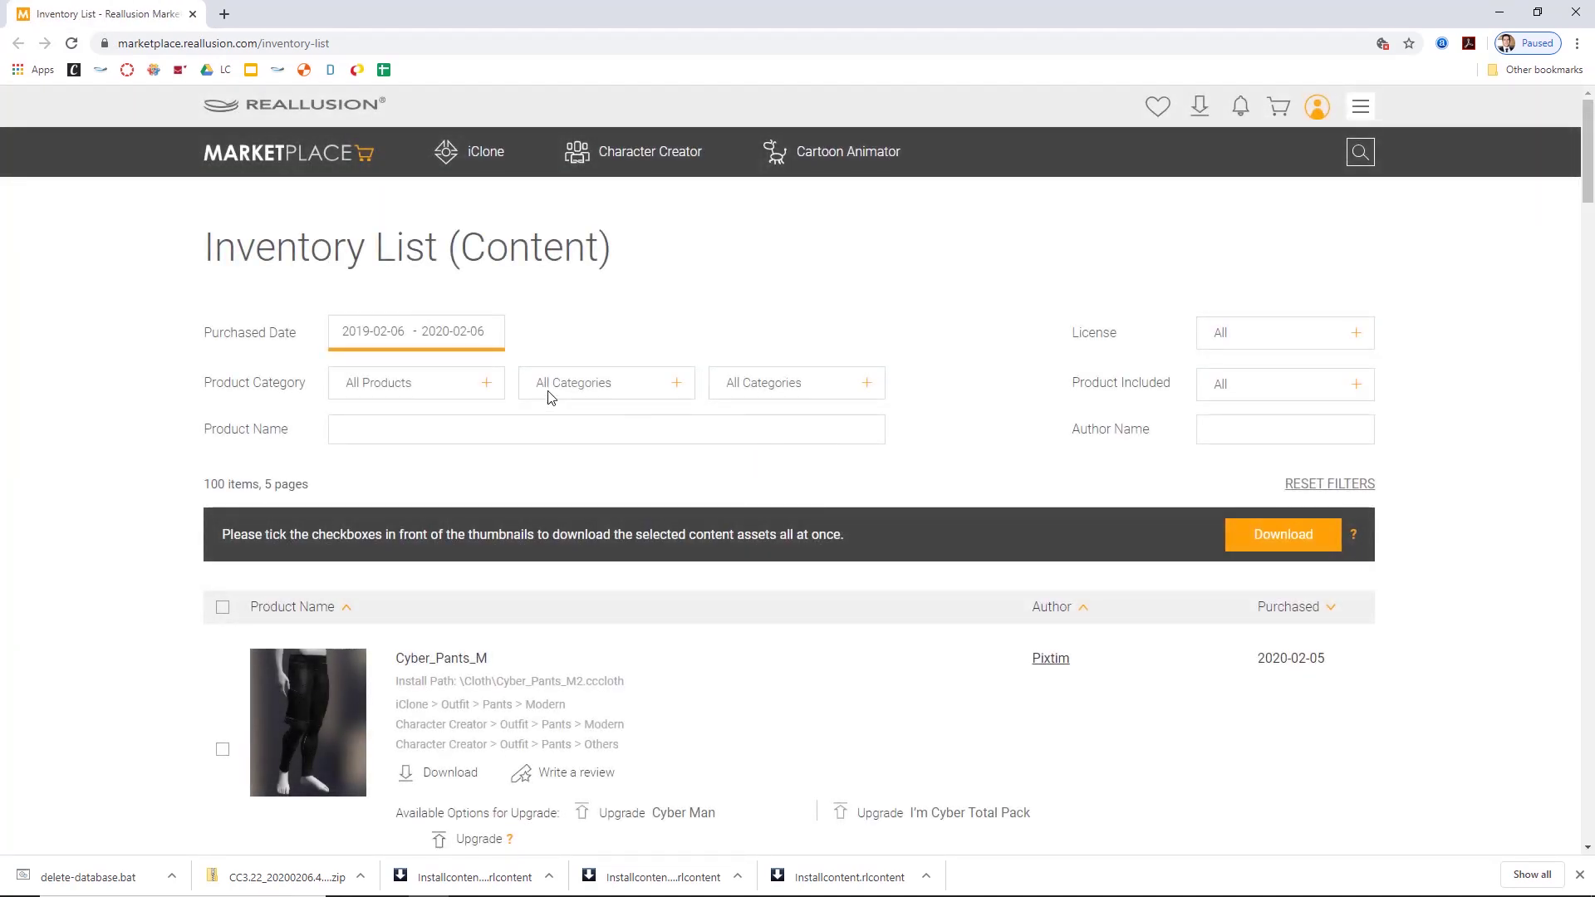
Step: Look through the purchased products in the unfiltered content Inventory List
scroll(694, 514, down, 15)
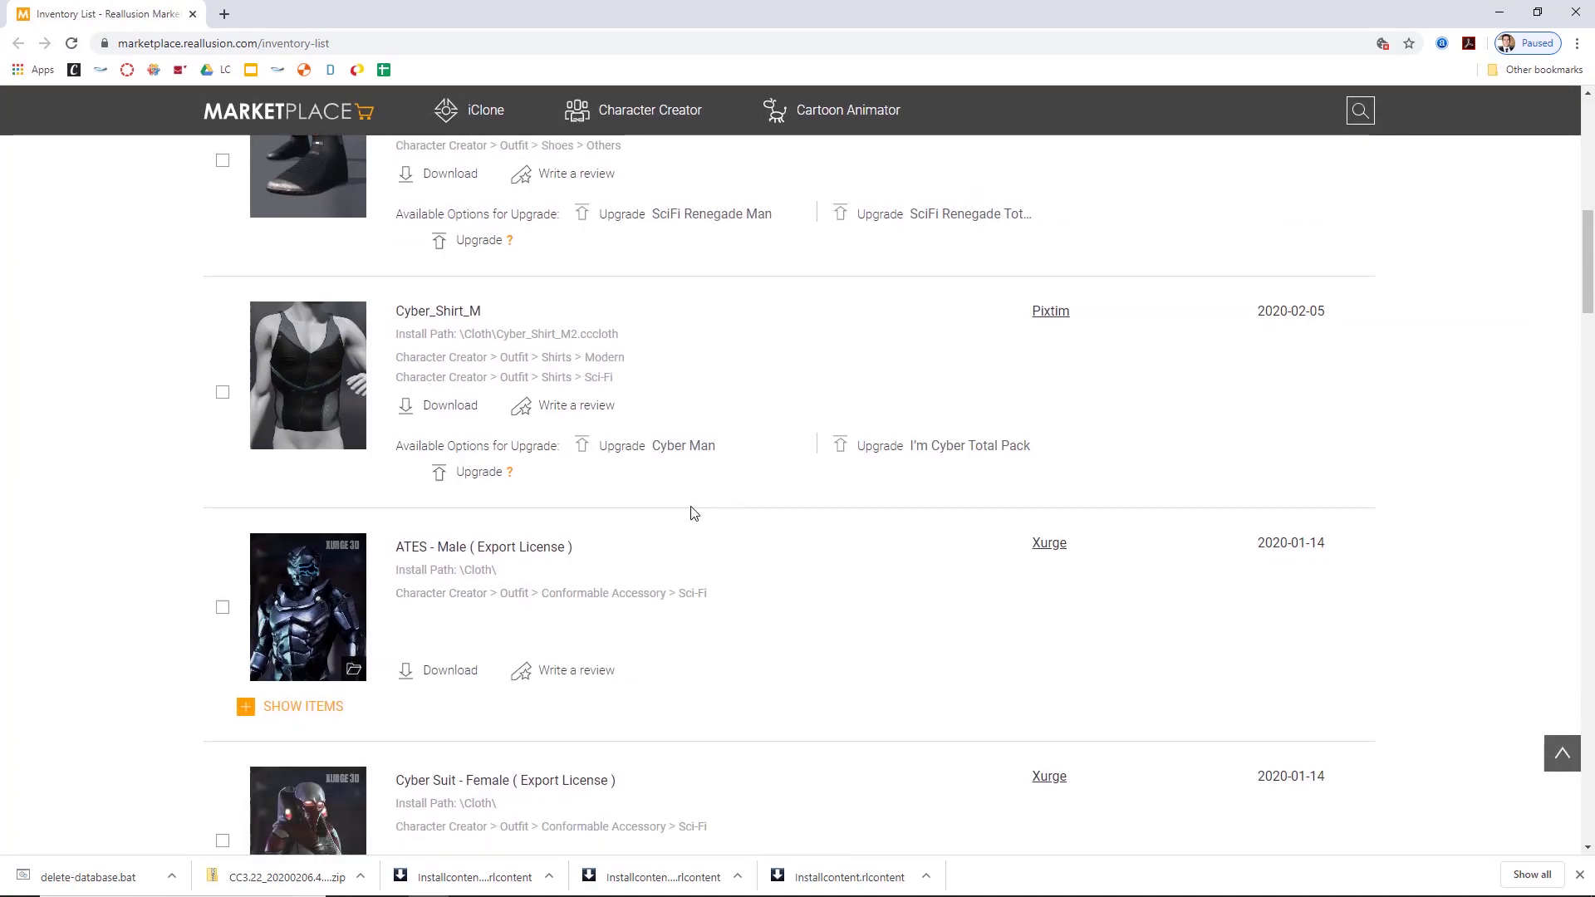
scroll(677, 494, up, 6)
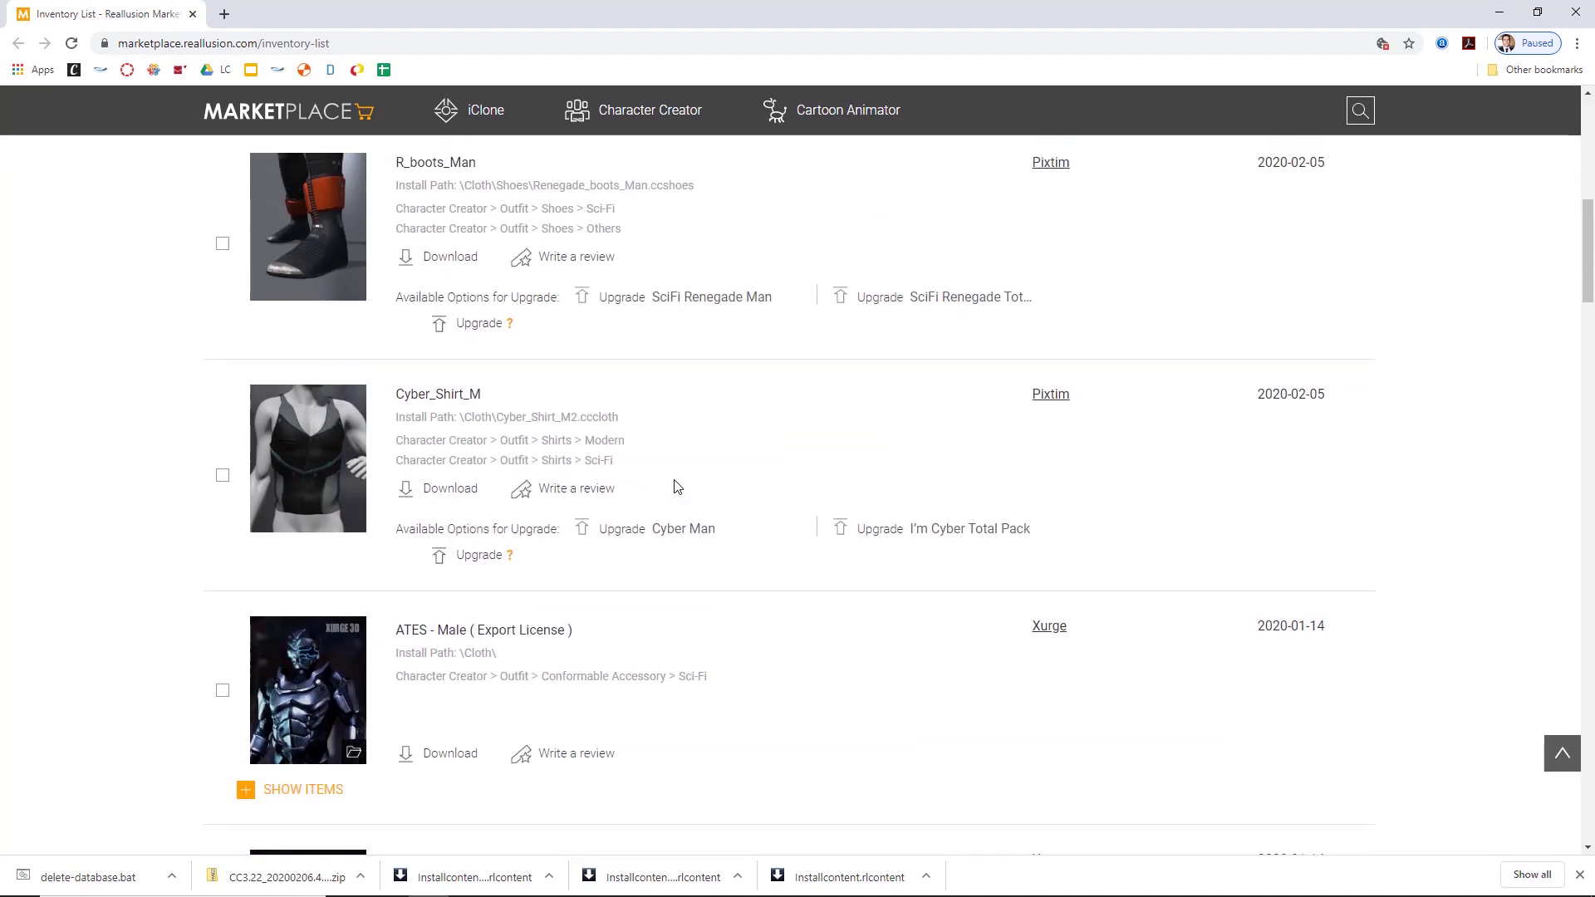
scroll(677, 487, up, 3)
scroll(442, 374, up, 2)
scroll(441, 377, down, 5)
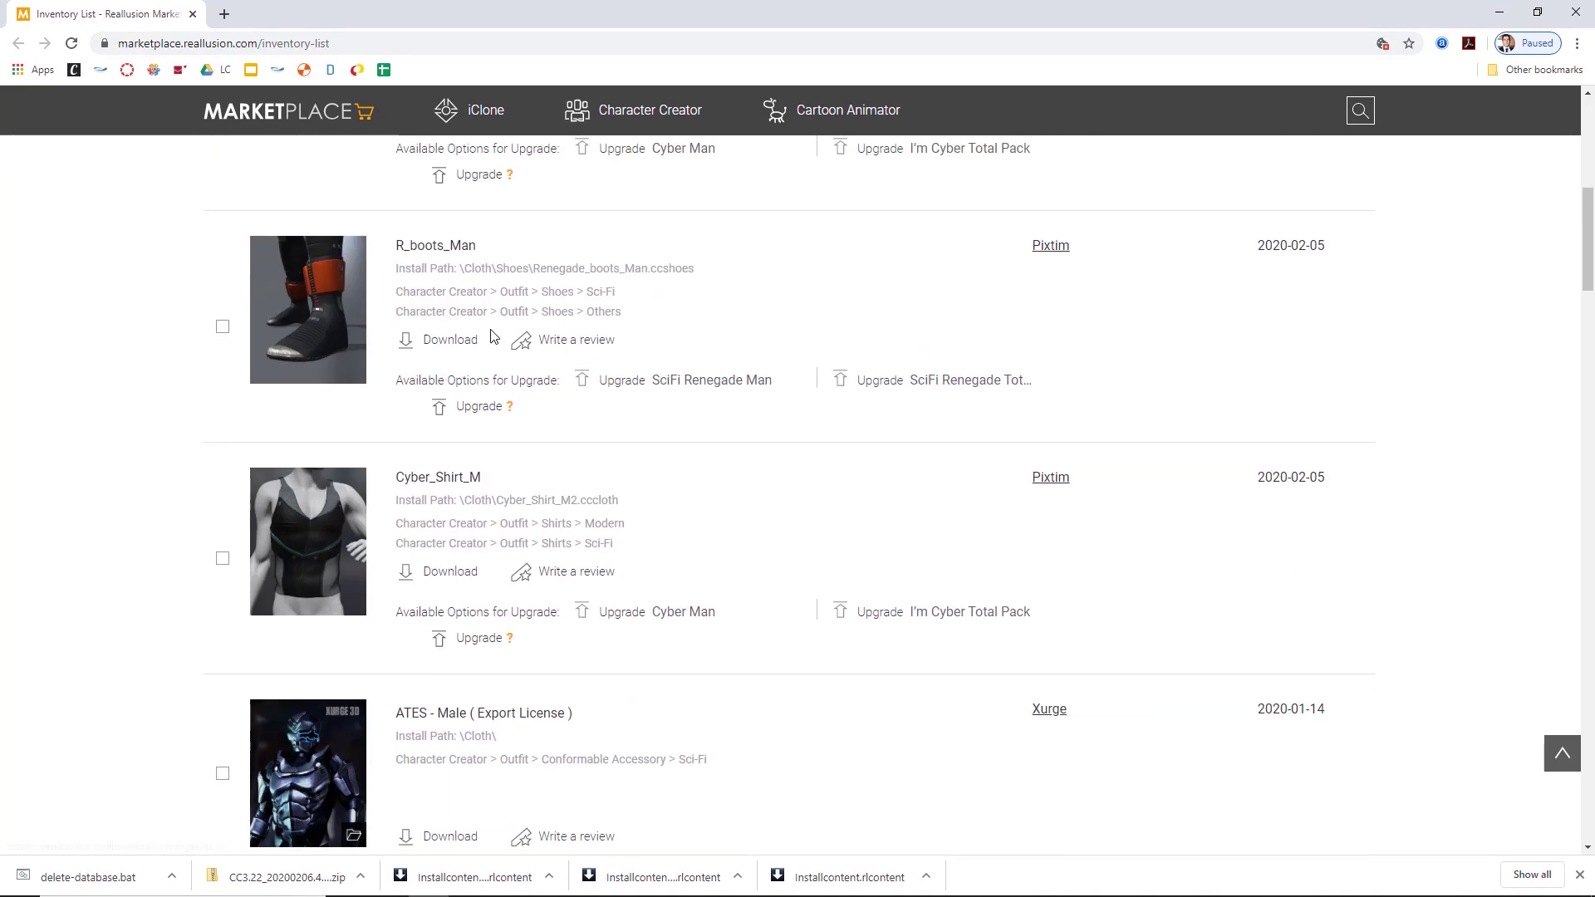
scroll(480, 338, up, 4)
scroll(572, 387, down, 1)
scroll(572, 387, down, 16)
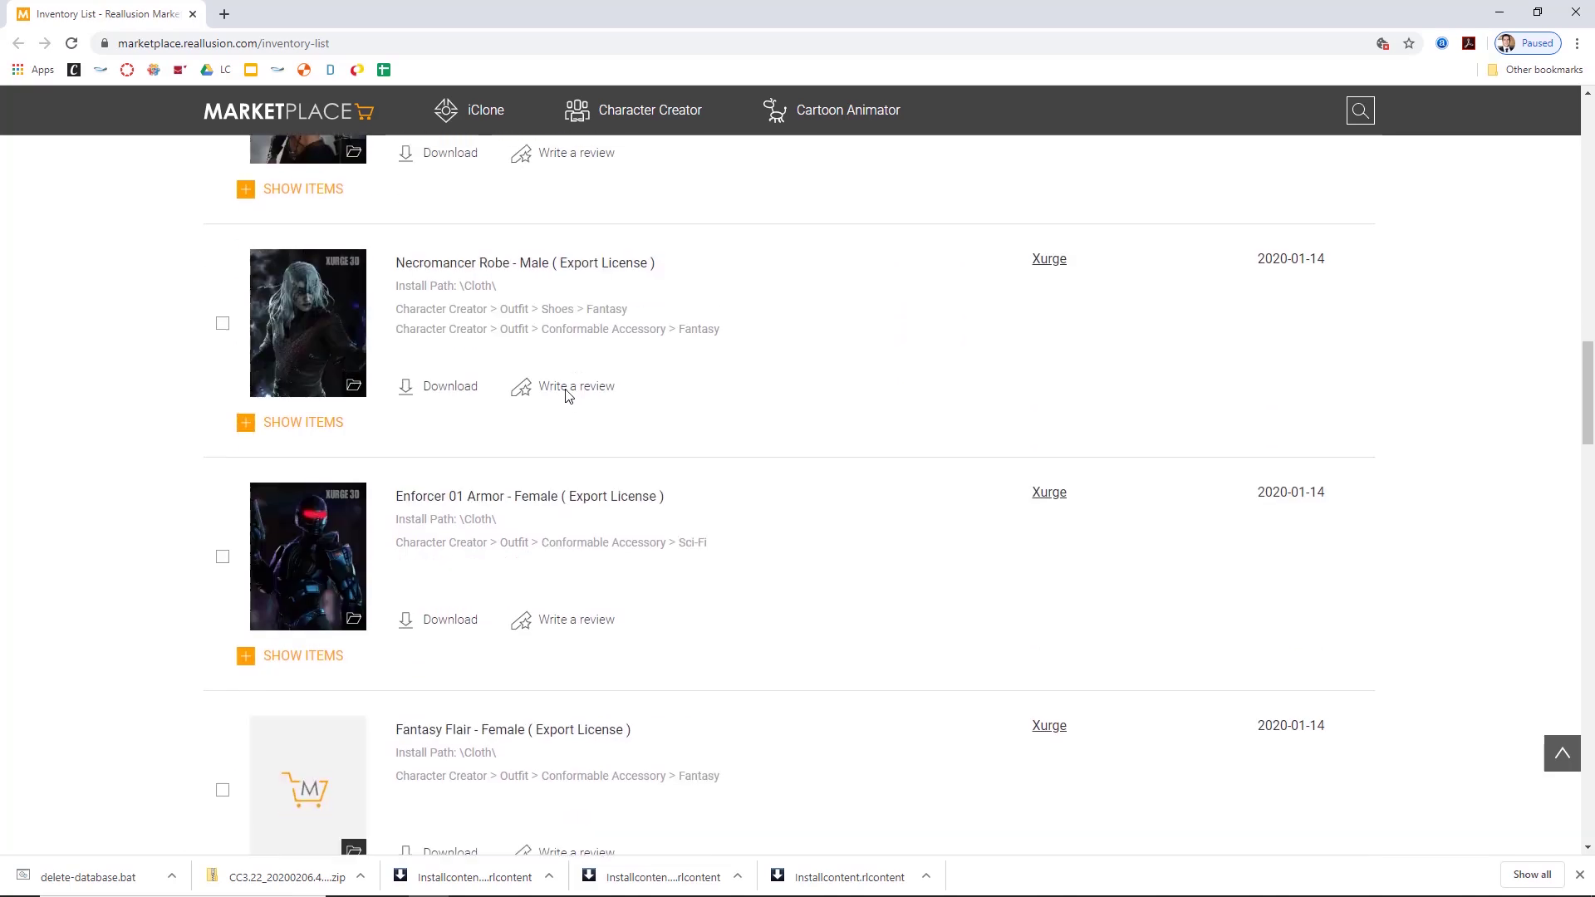
scroll(527, 422, down, 9)
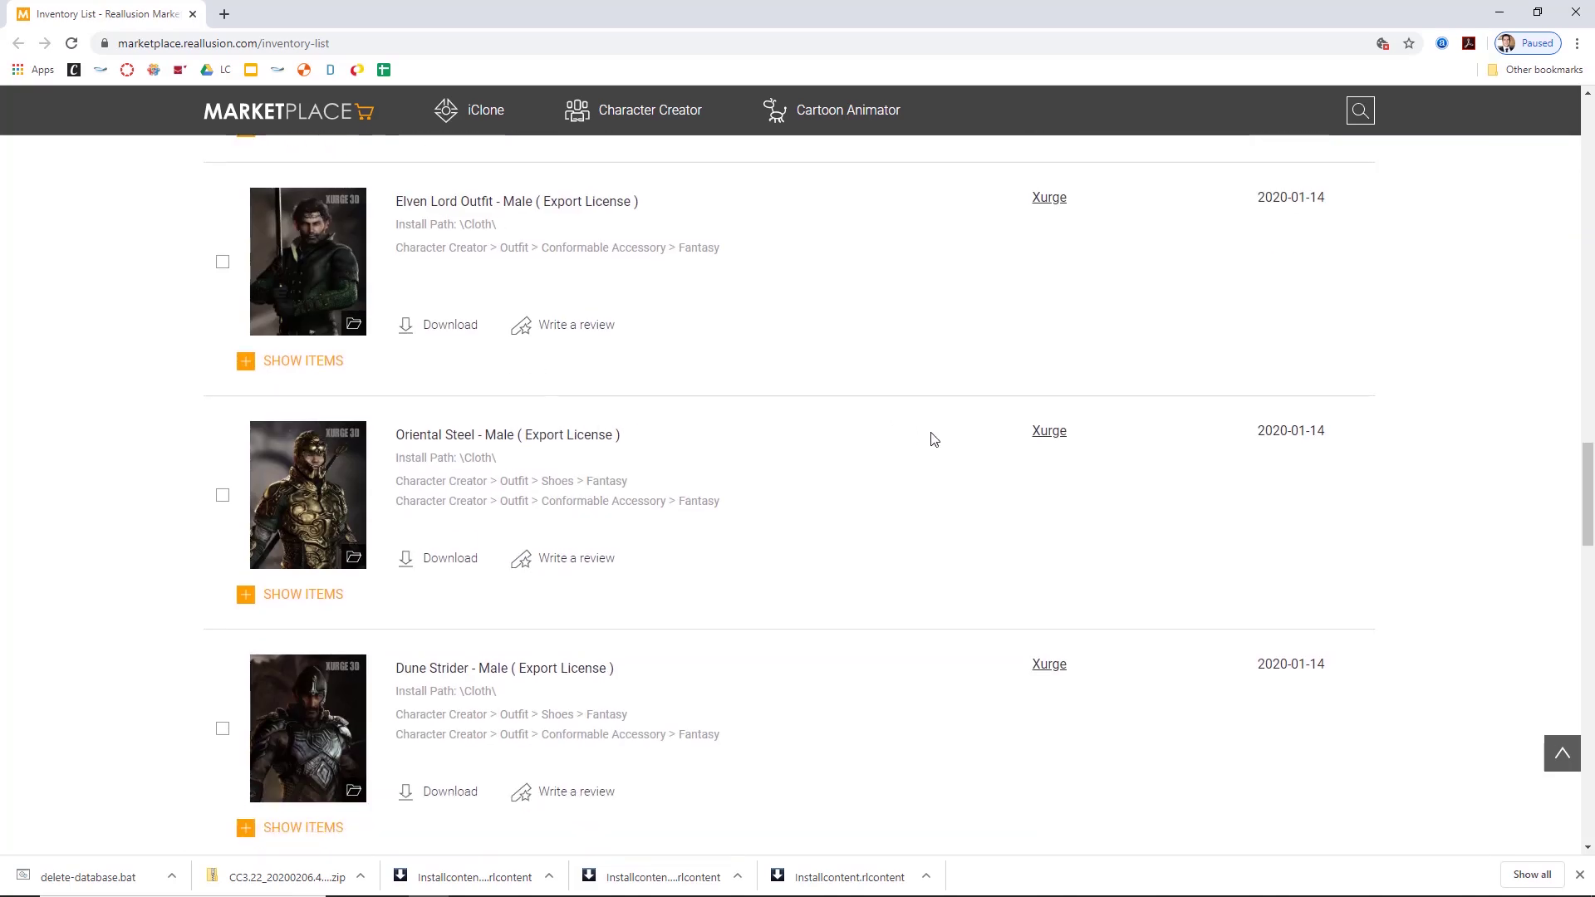
scroll(934, 439, up, 20)
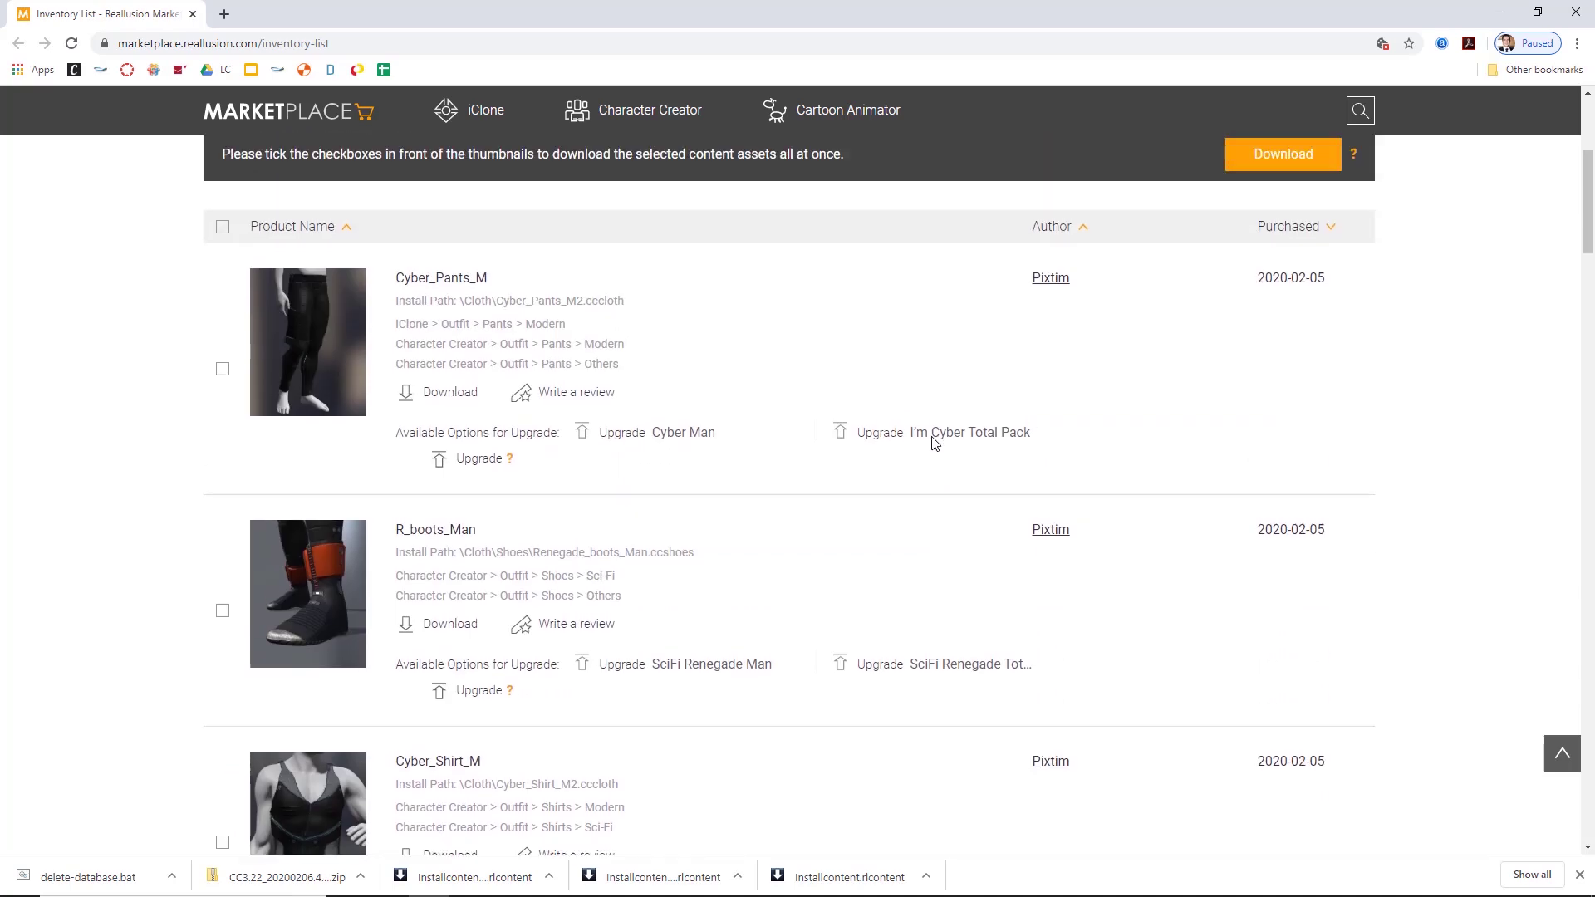
scroll(934, 442, up, 5)
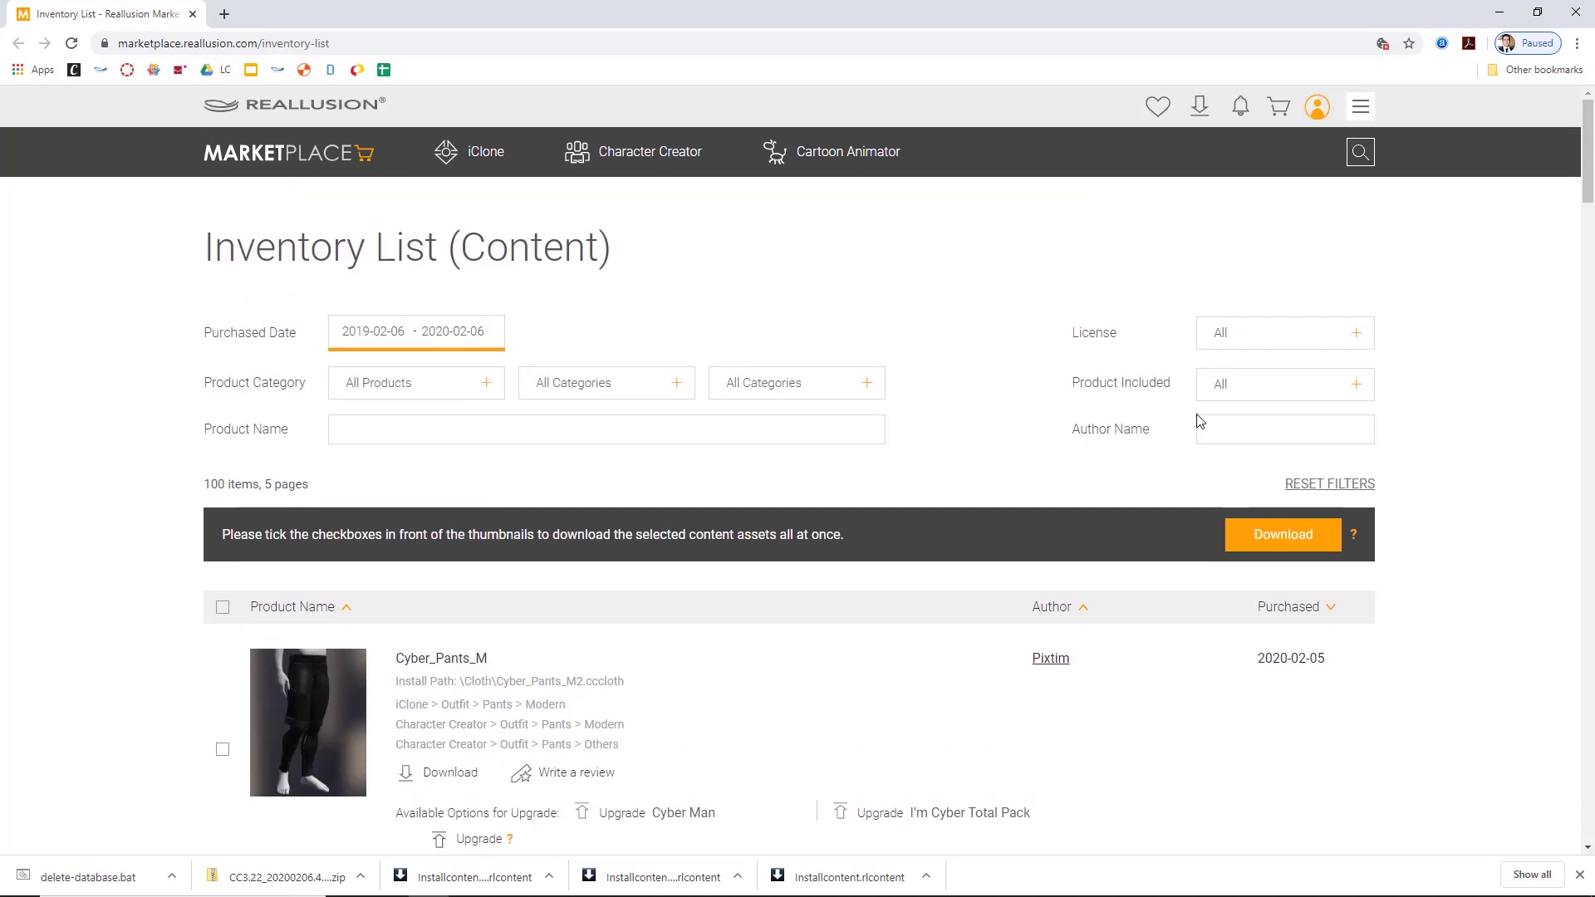
Step: Filter the Inventory List by the Character Creator product category and Single Item, and look through the matching products
click(479, 389)
click(443, 482)
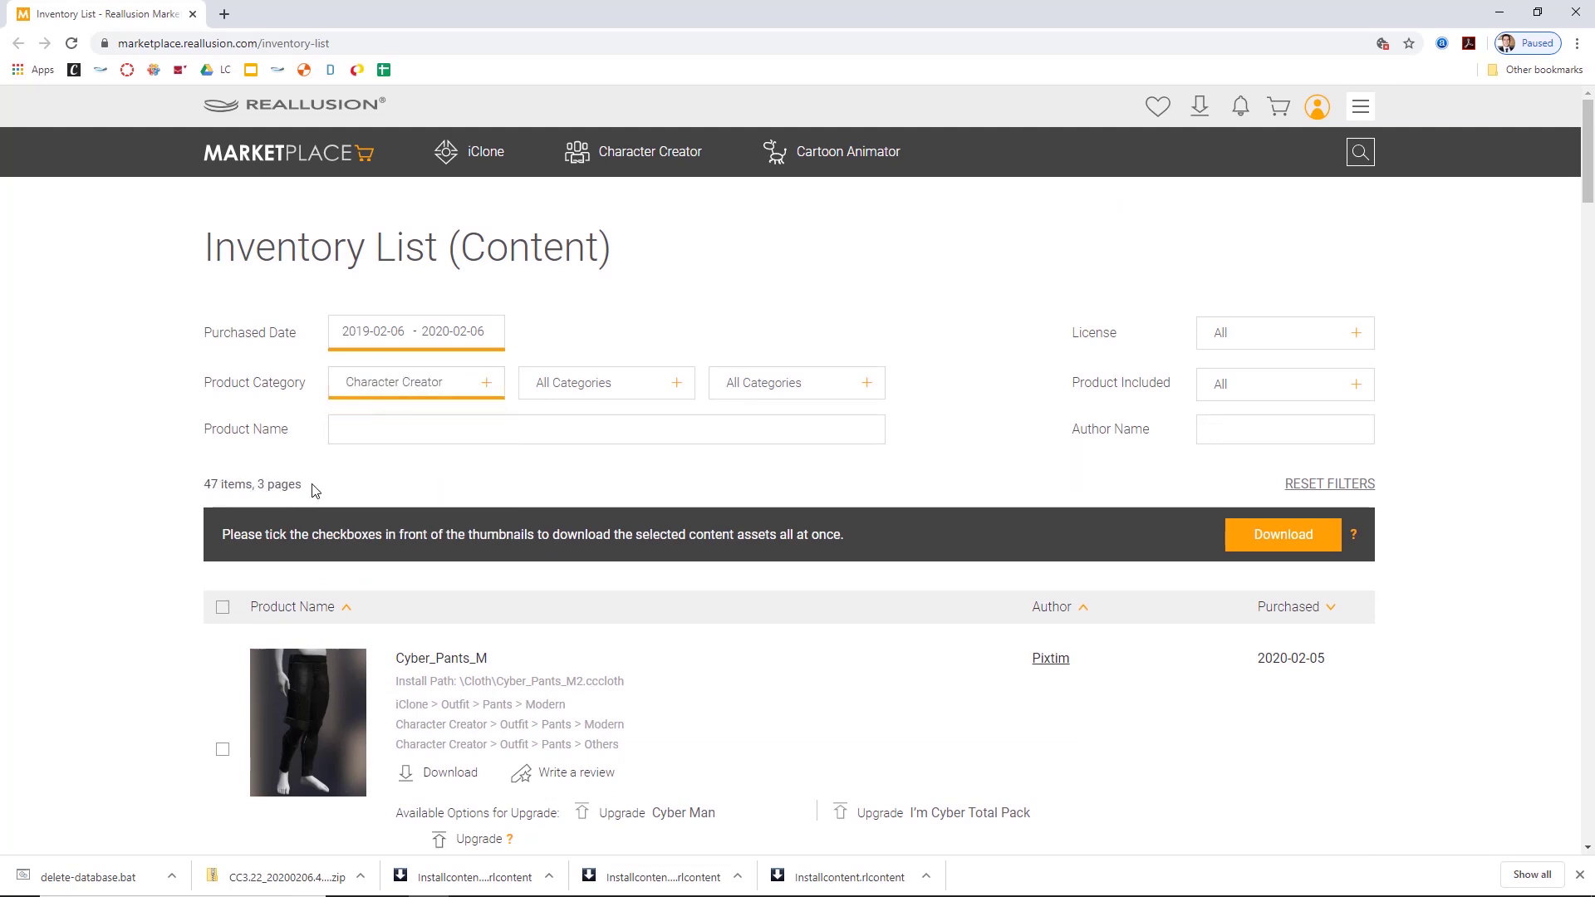
click(1279, 392)
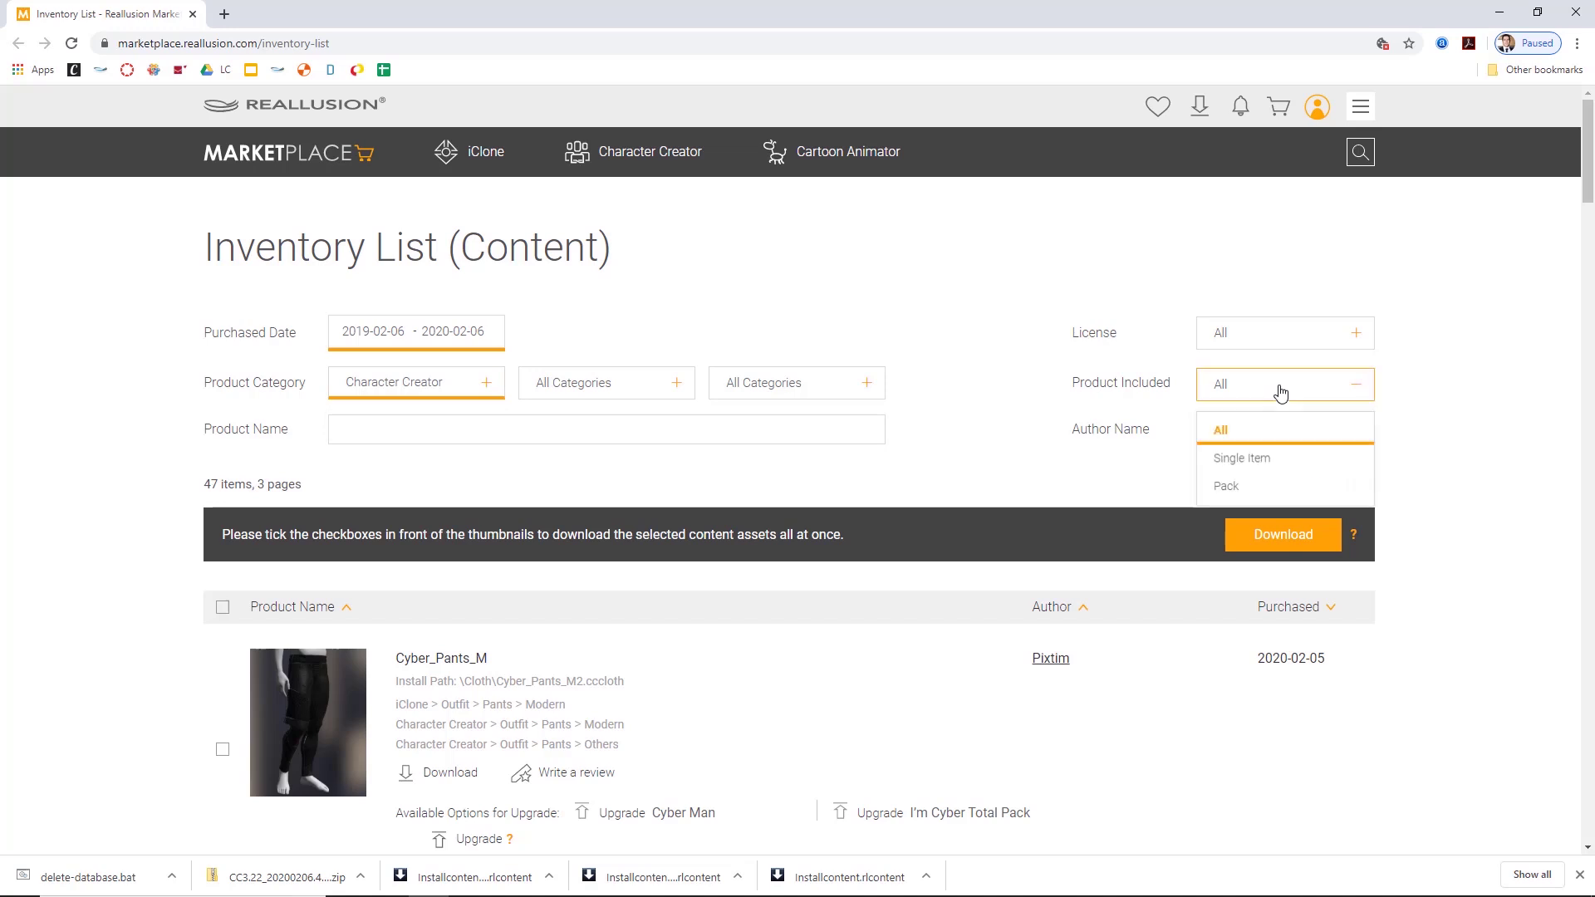
click(1267, 470)
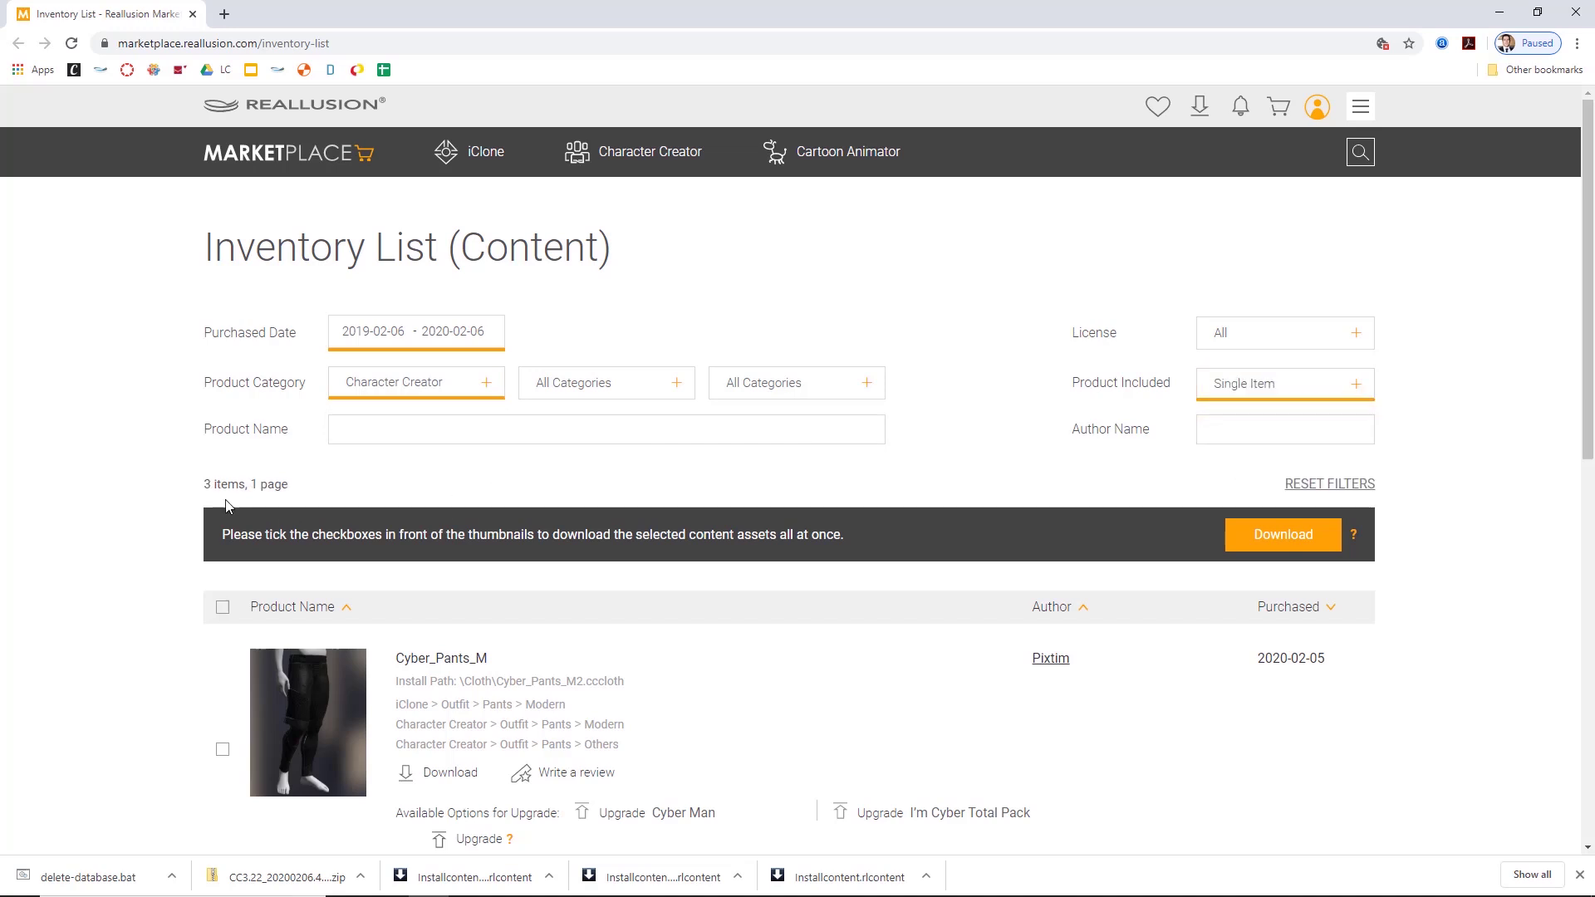
scroll(622, 540, down, 8)
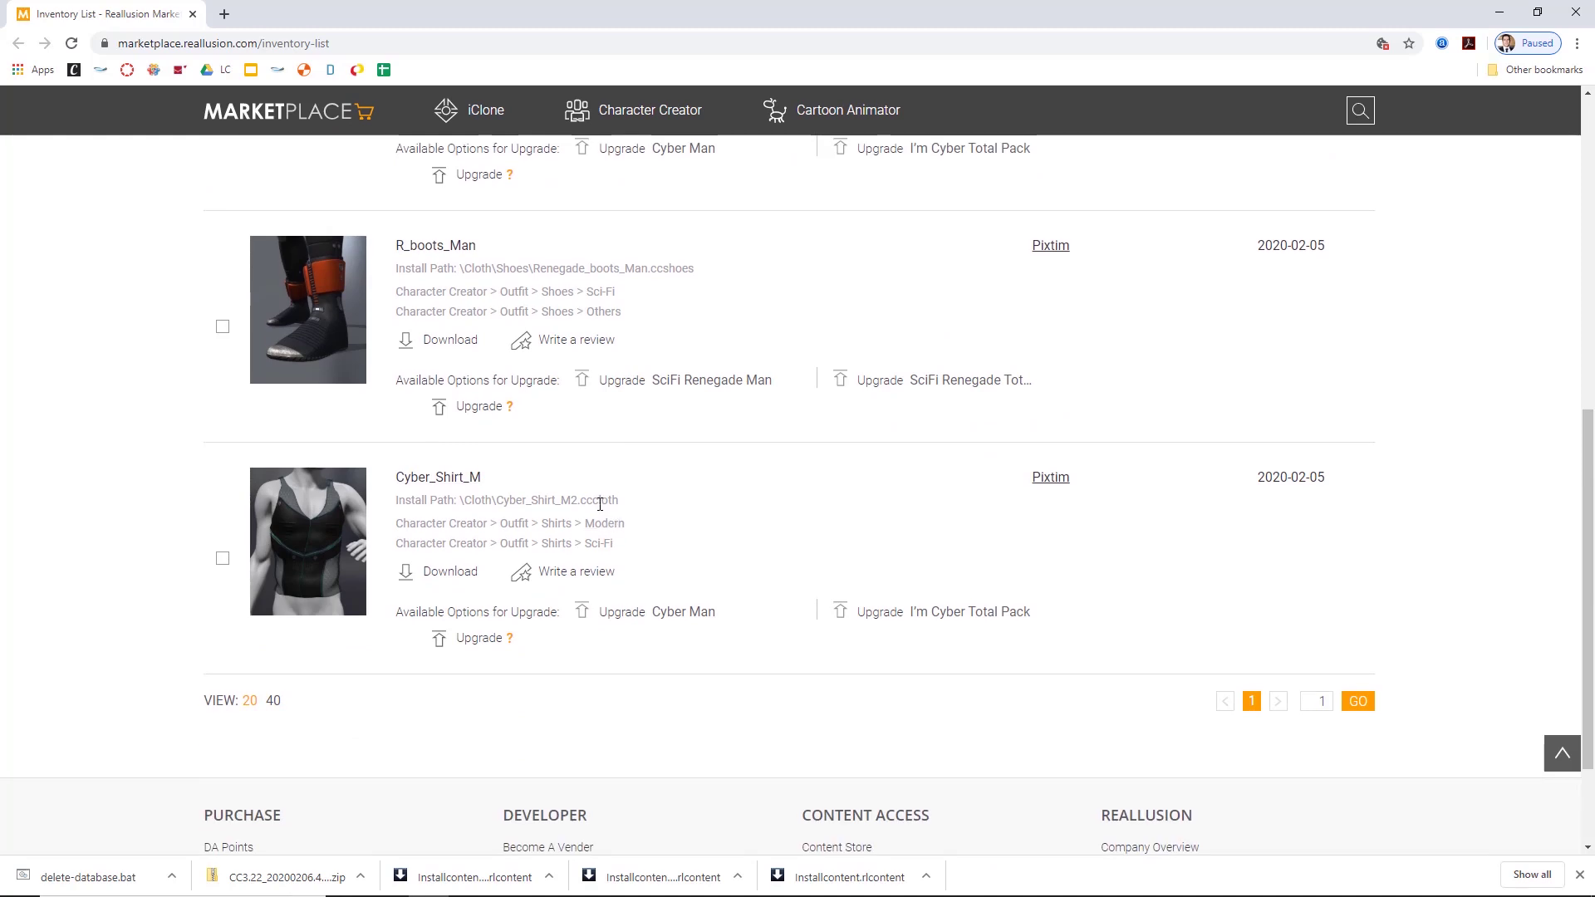
scroll(602, 503, up, 3)
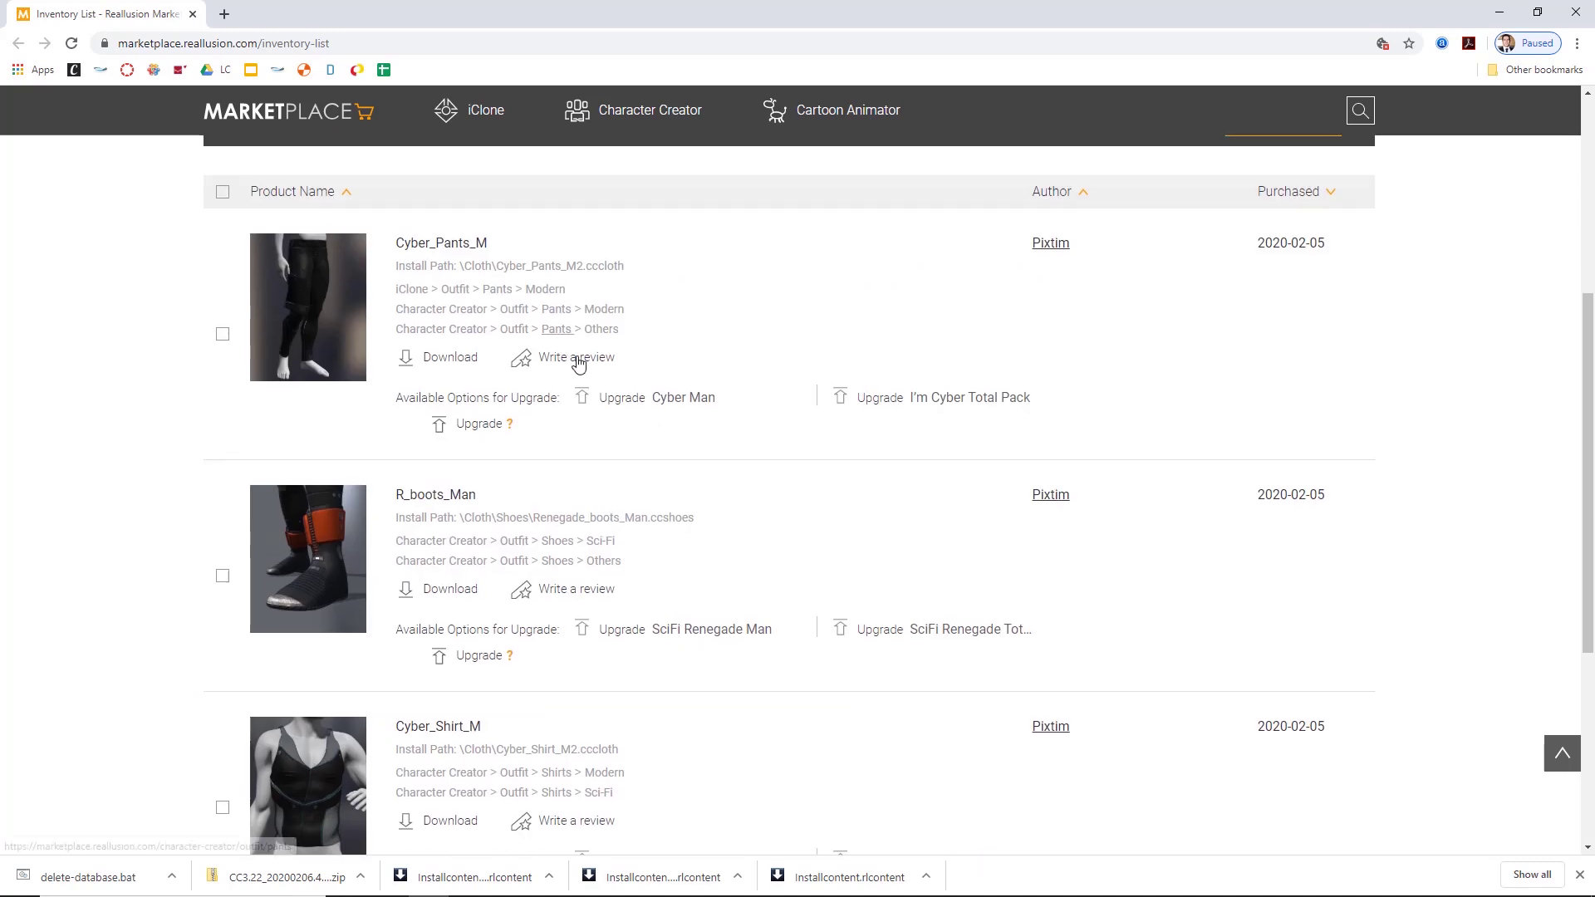
Step: Return to Character Creator and download the Single Item content Renegade_boots_Man.ccshoes, Cyber_Shirt_M2.cccloth and Cyber_Pants_M2.cccloth
key(alt+Tab)
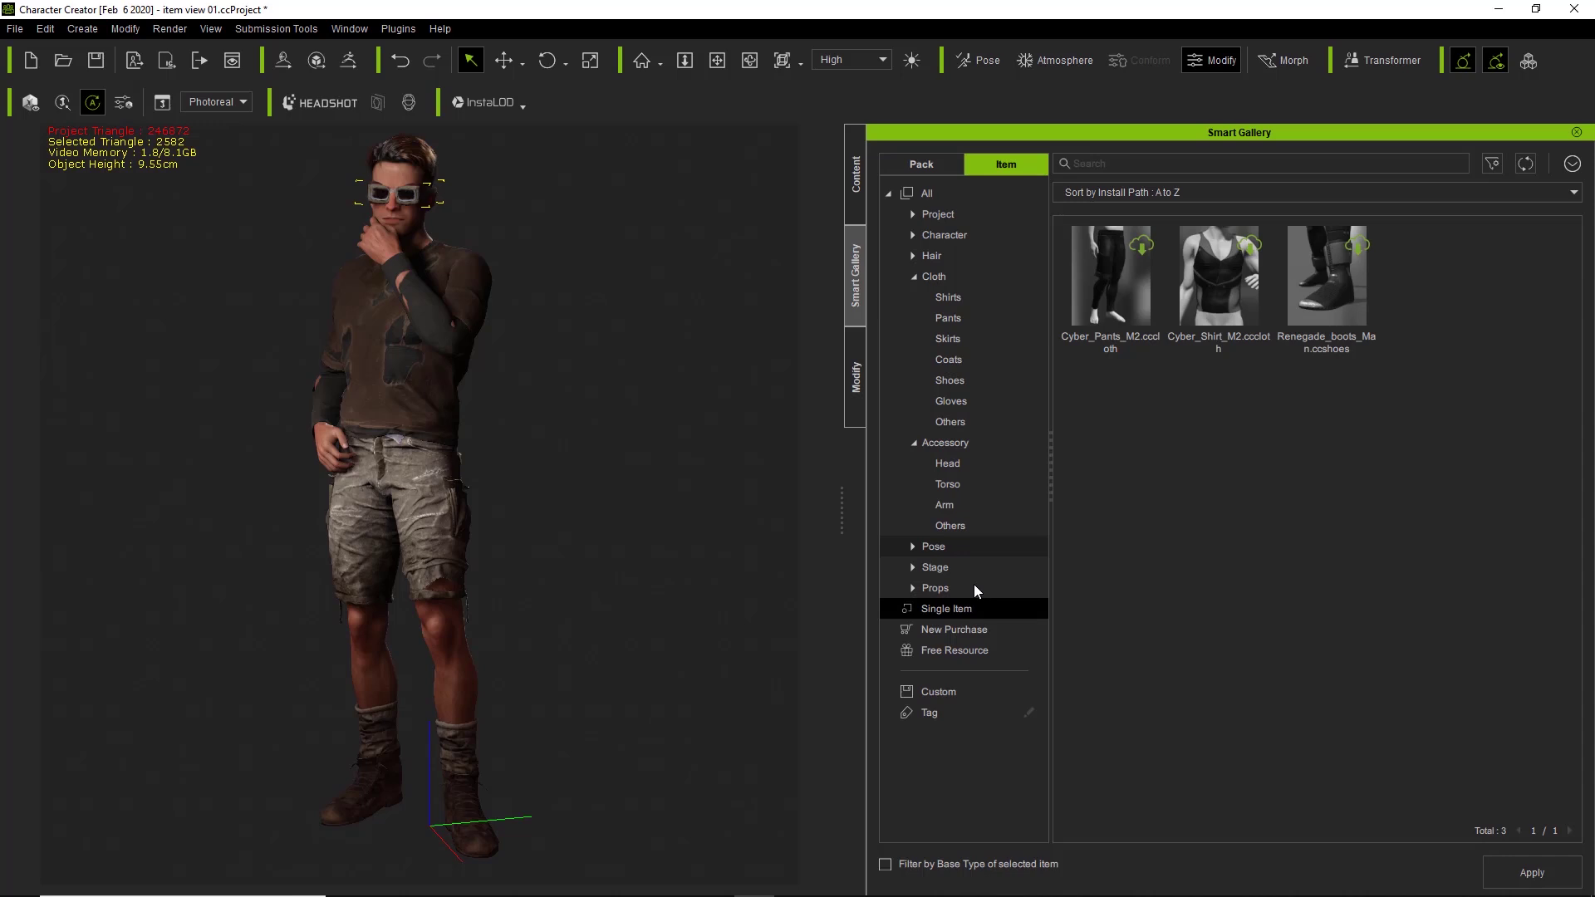
click(974, 586)
click(967, 629)
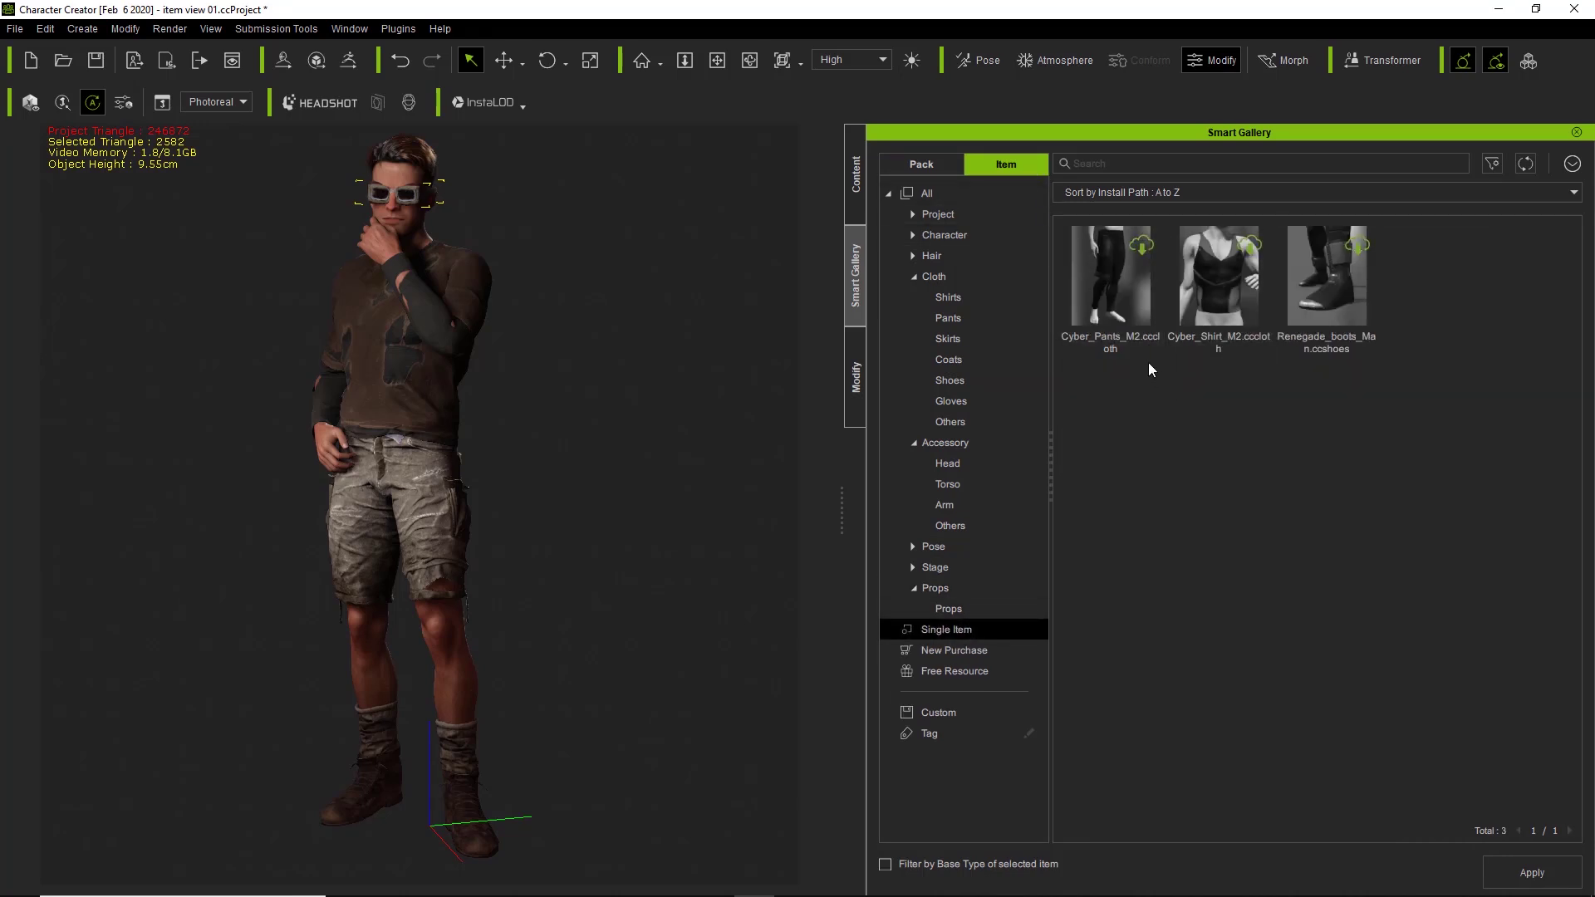
double_click(1332, 297)
double_click(1238, 289)
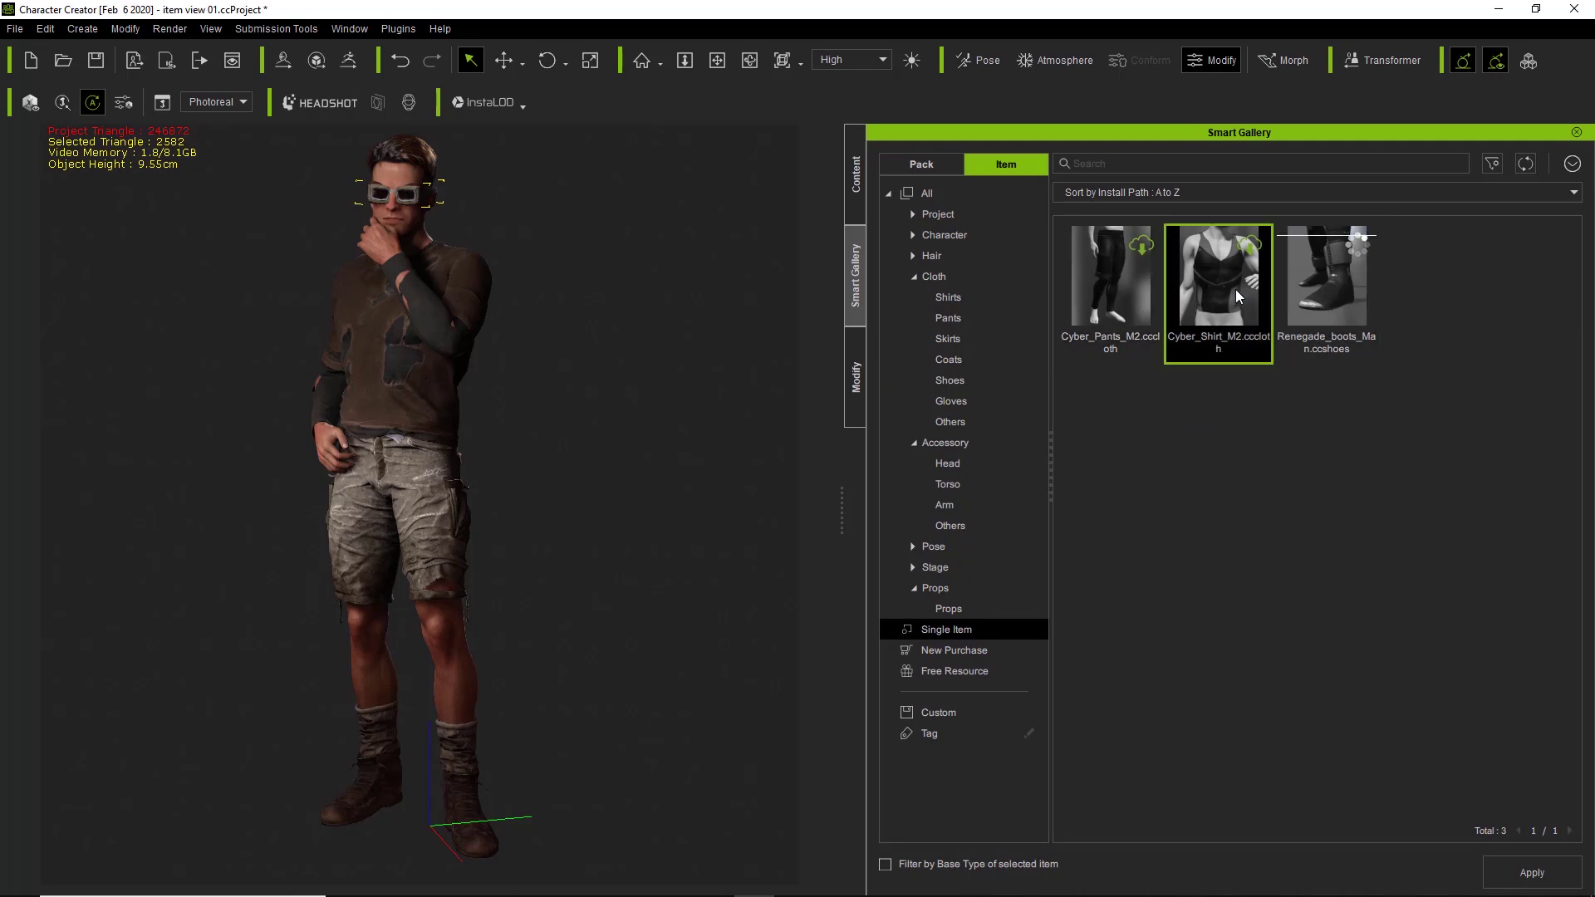
double_click(1101, 291)
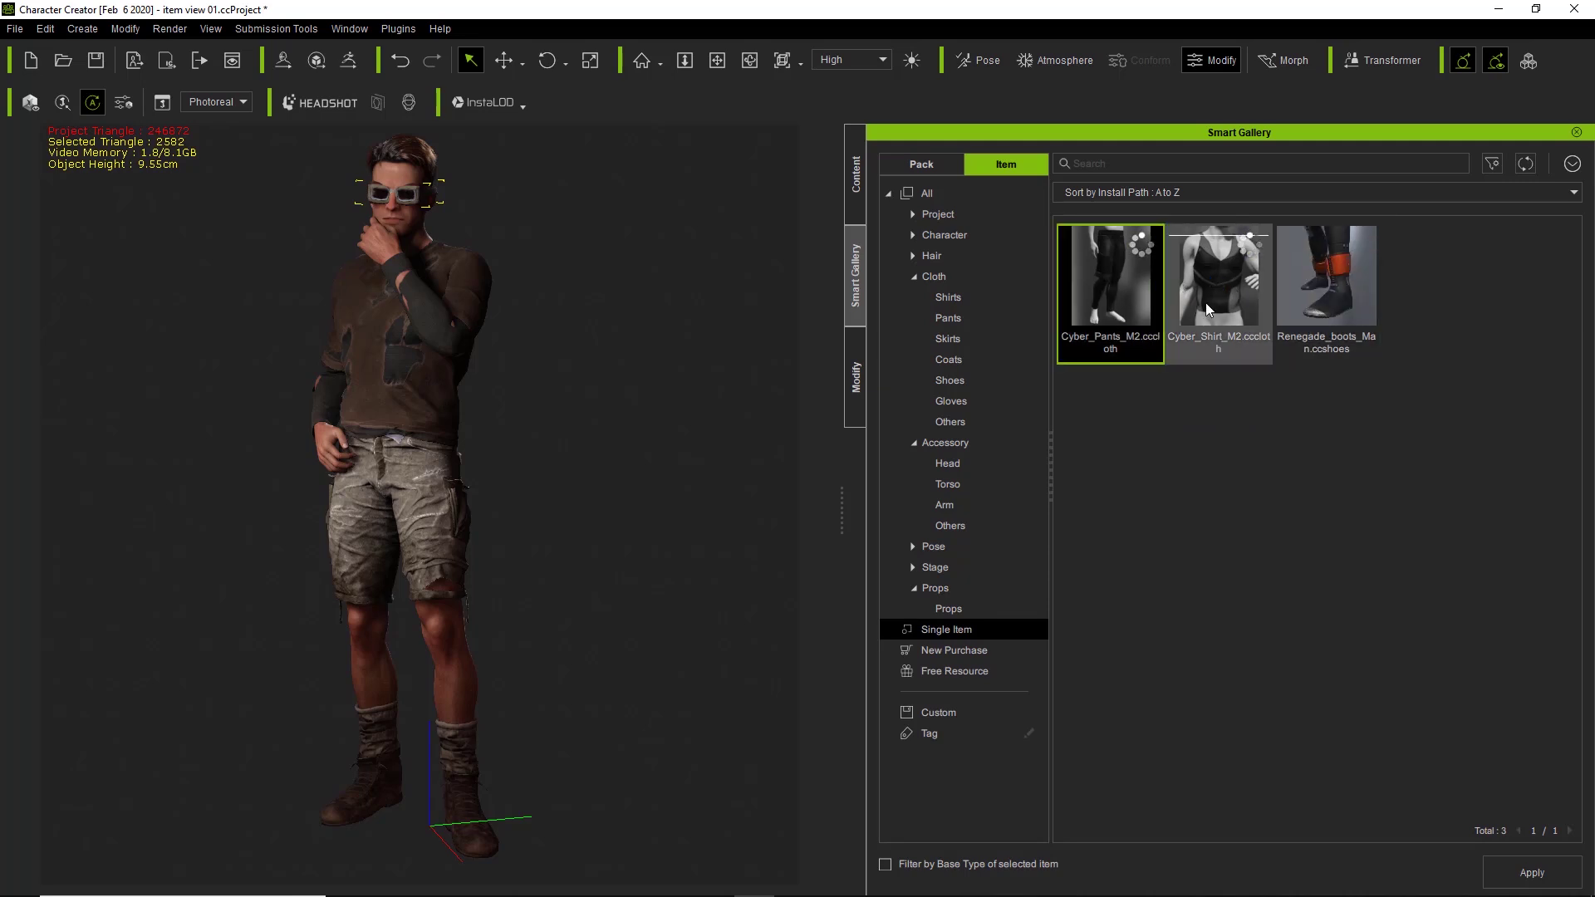
Step: Apply Cyber_Pants_M2.cccloth to the character and delete the brown boots
double_click(1118, 303)
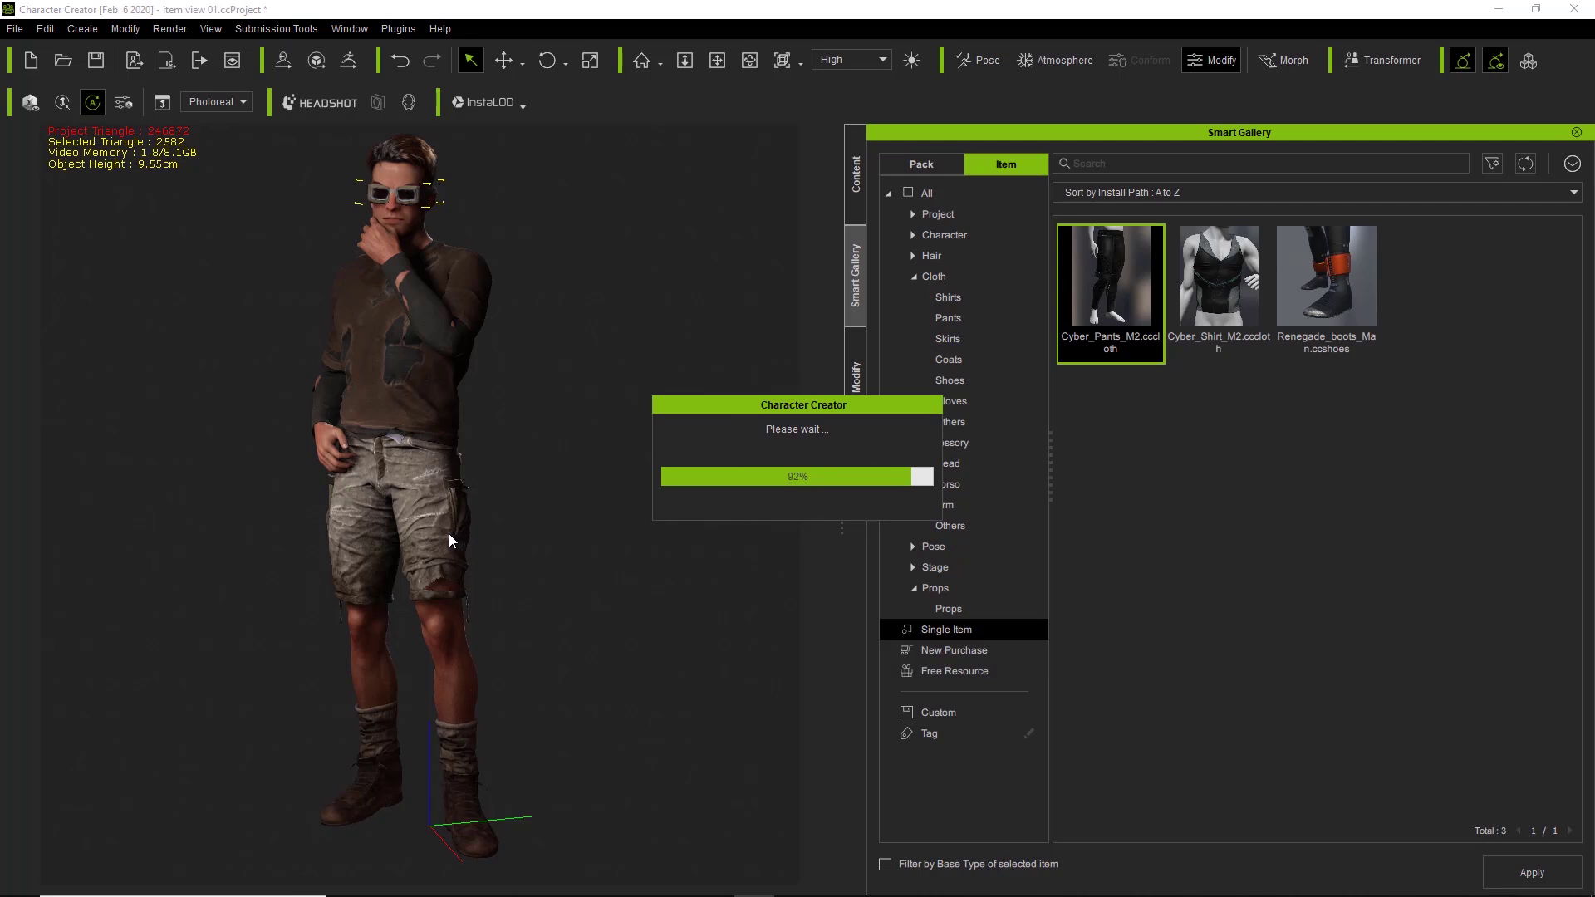
click(424, 495)
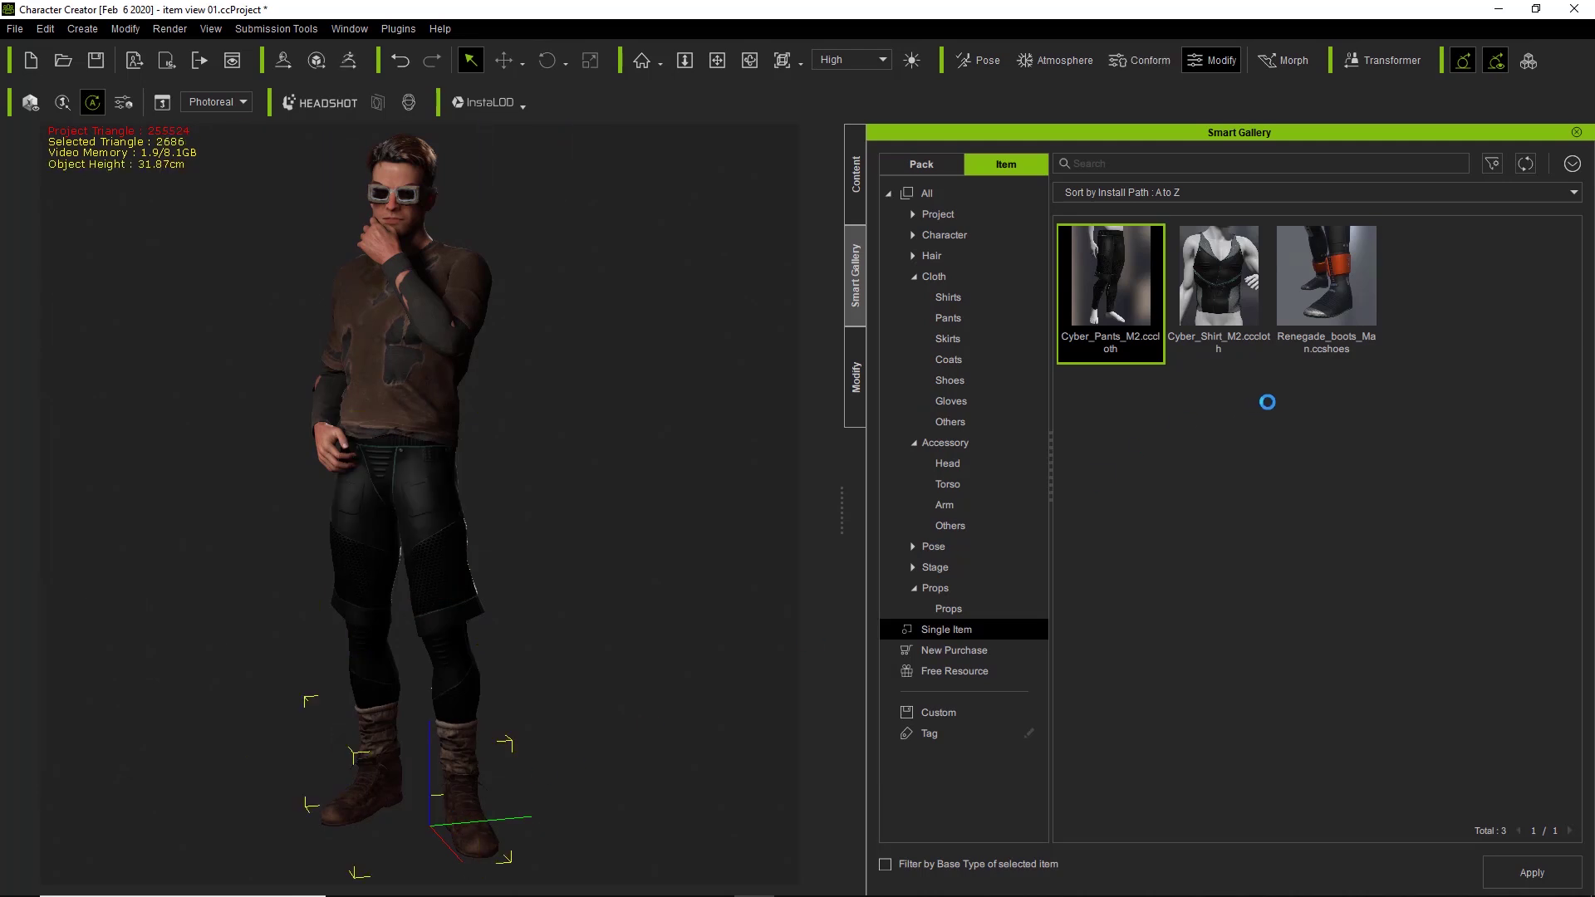
key(Delete)
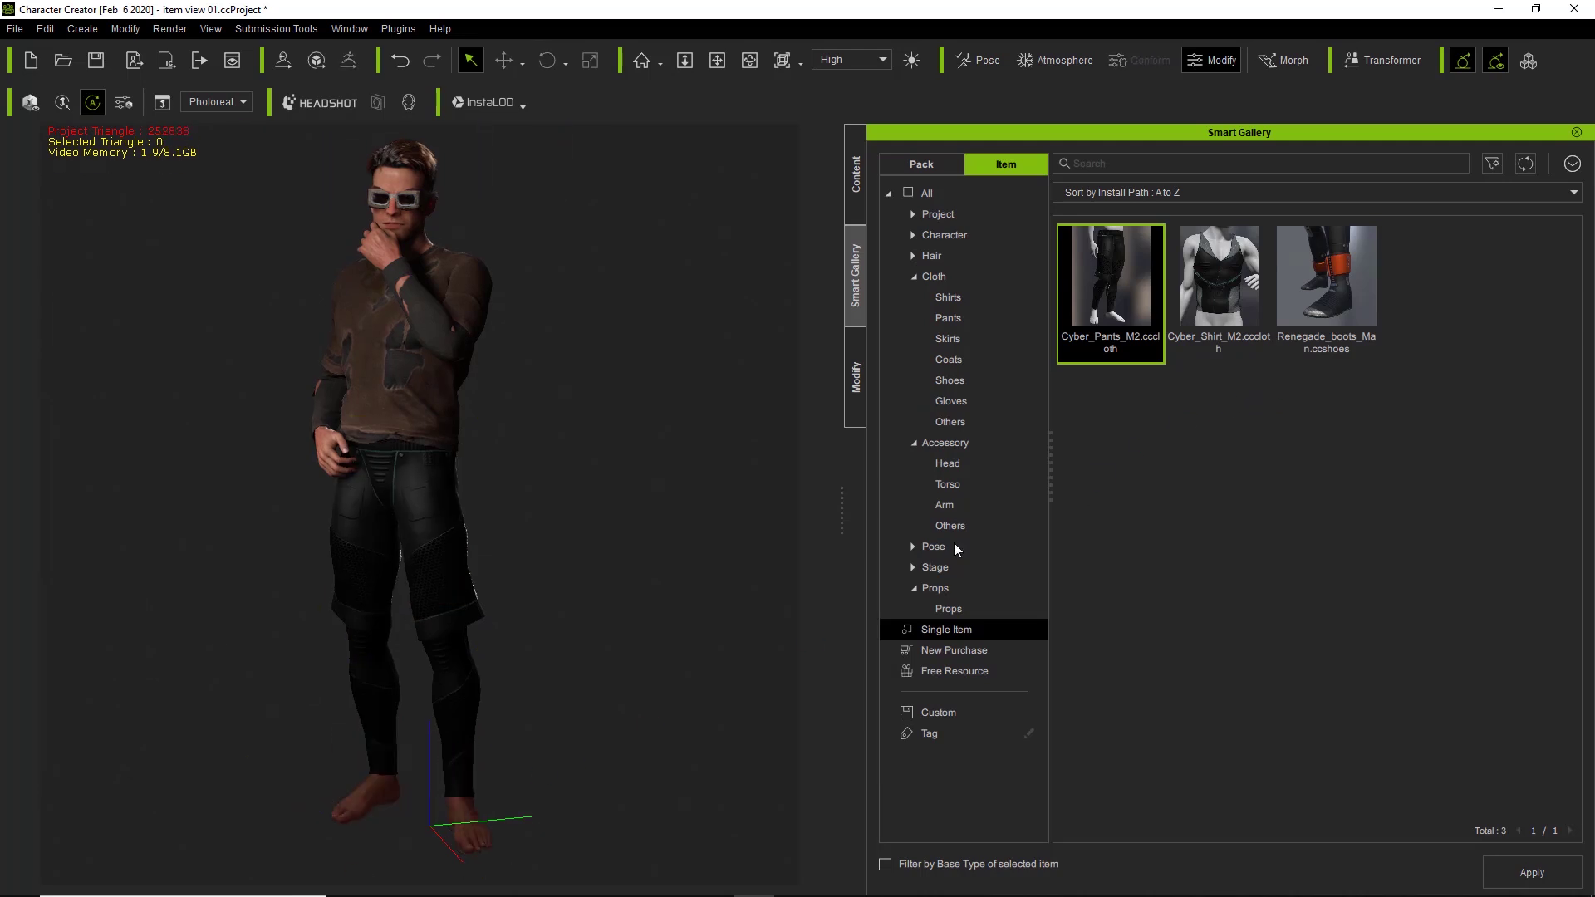
Step: Apply Renegade_boots_Man.ccshoes to the character and replace the brown shirt with Cyber_Shirt_M2.cccloth
double_click(1328, 300)
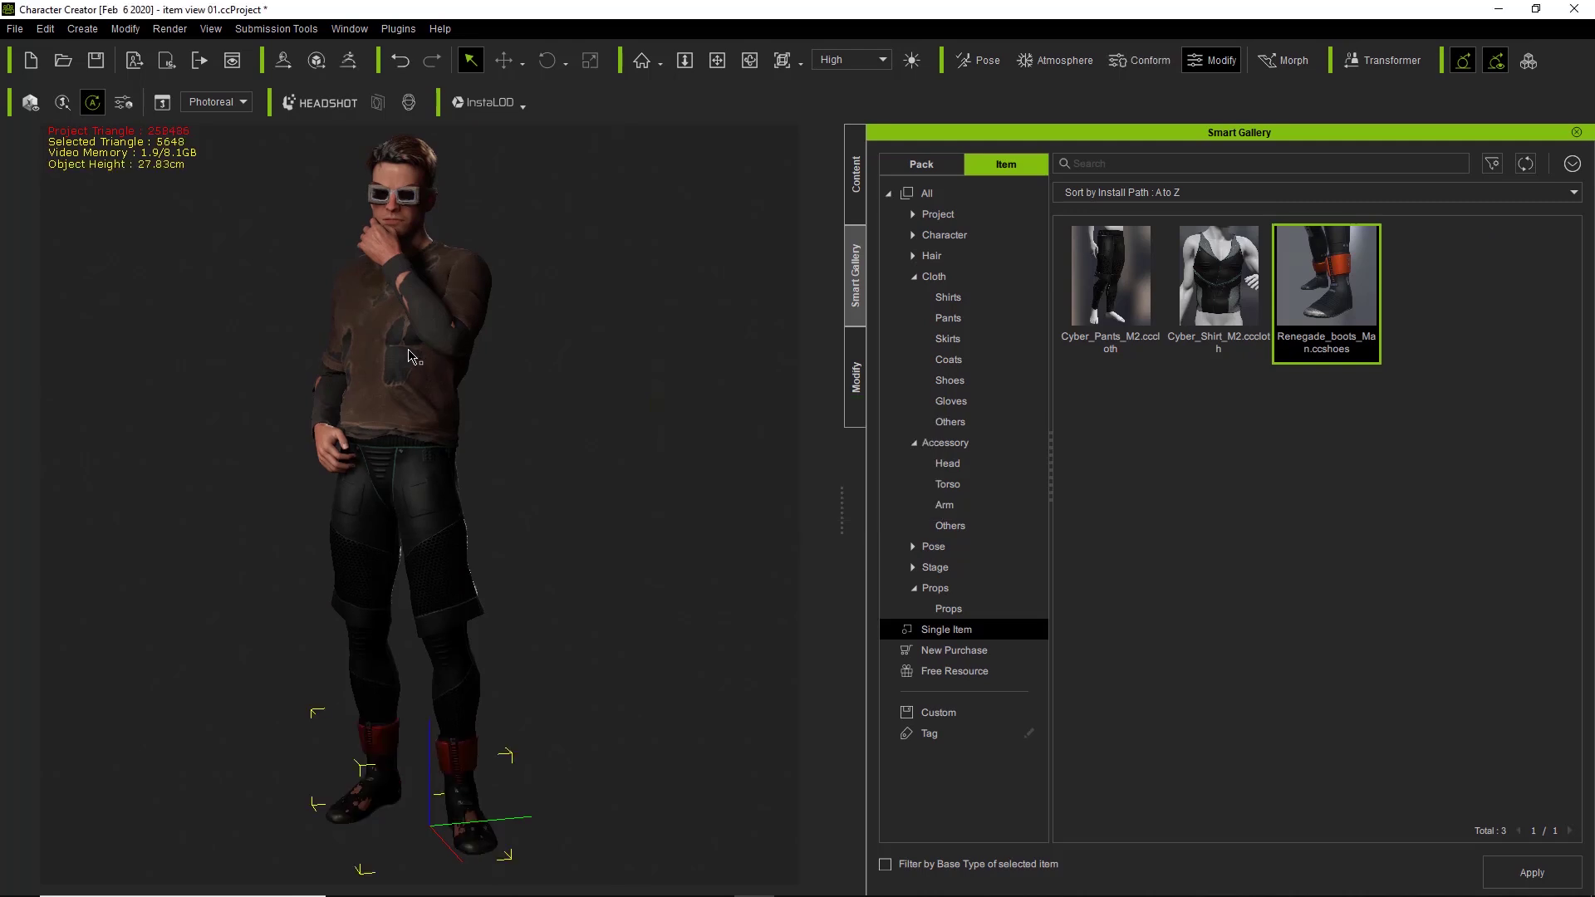
click(430, 328)
double_click(1228, 309)
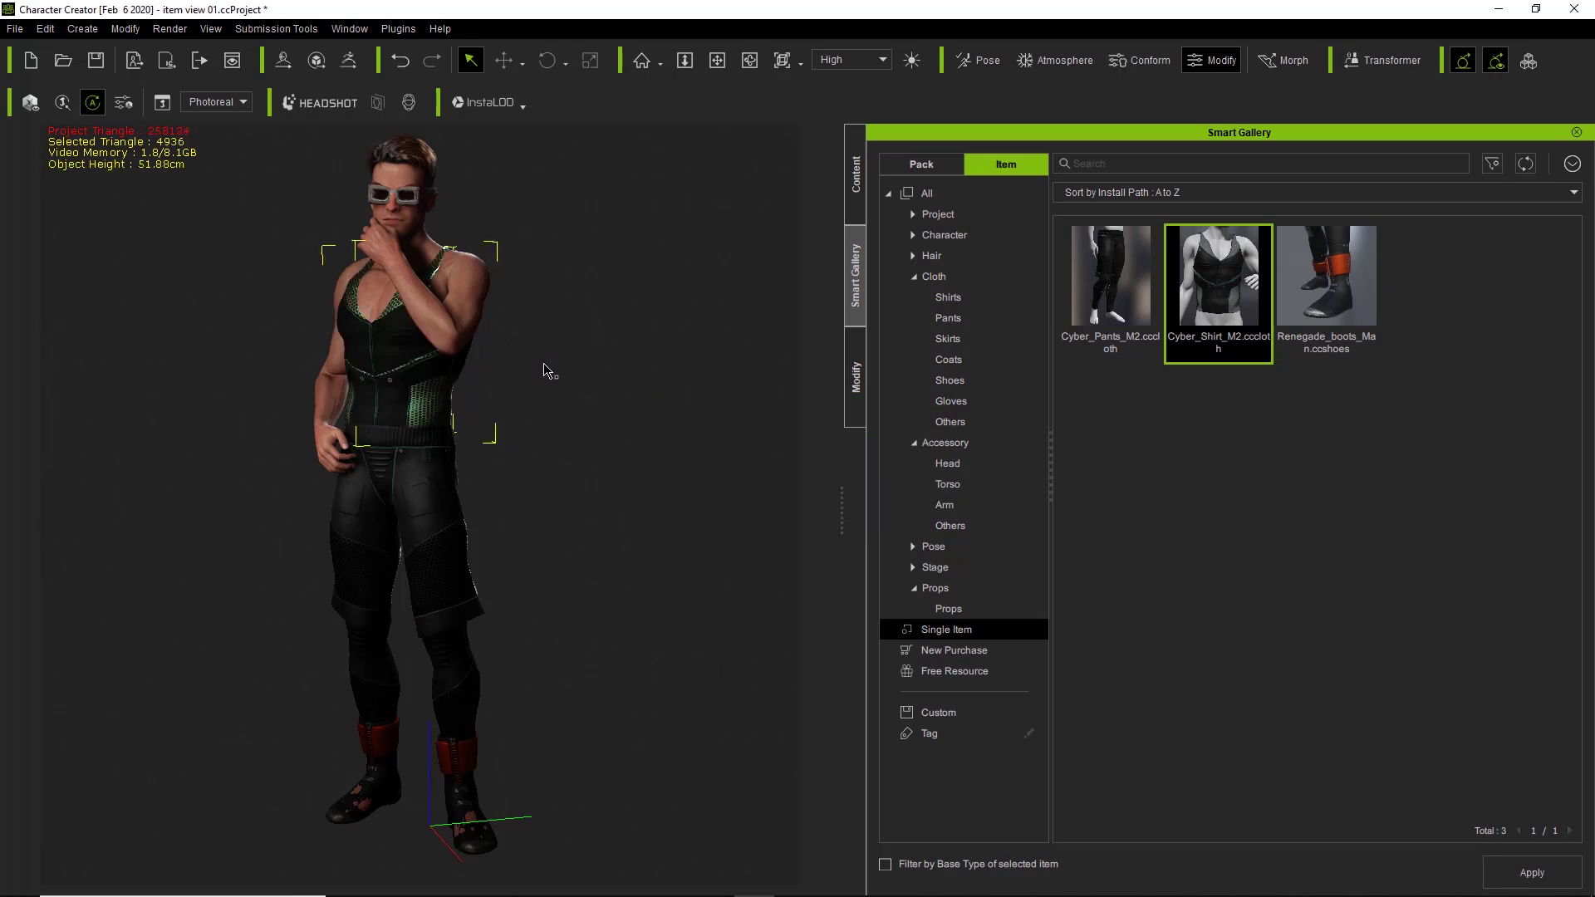
right_drag(339, 429, 706, 426)
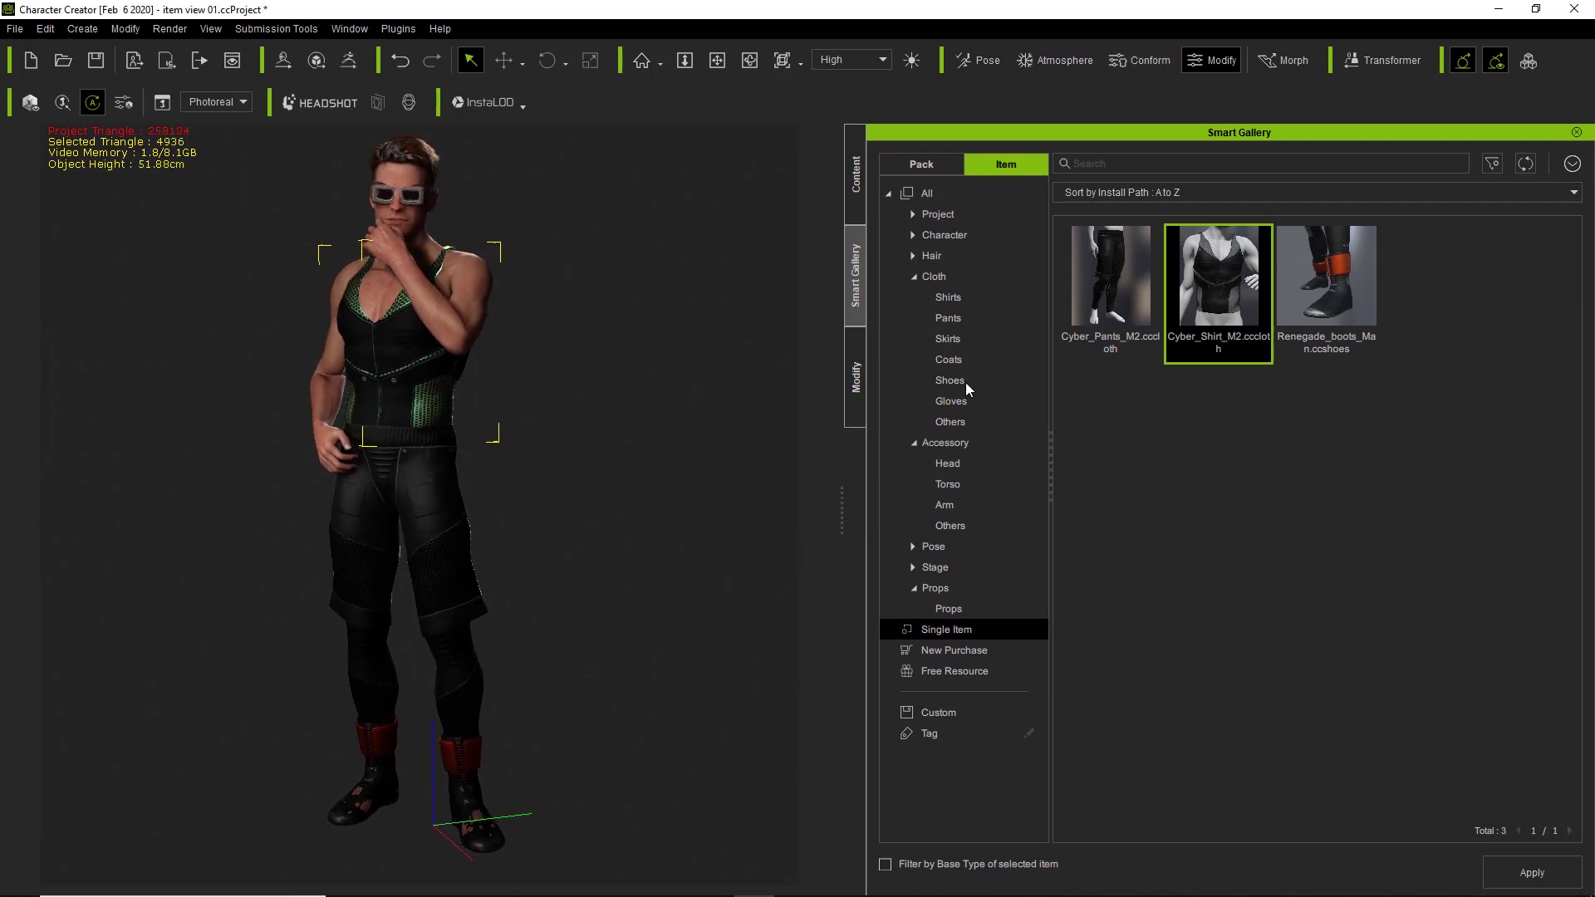
Step: View the New Purchase items in the Smart Gallery and return to the Single Item list
click(967, 645)
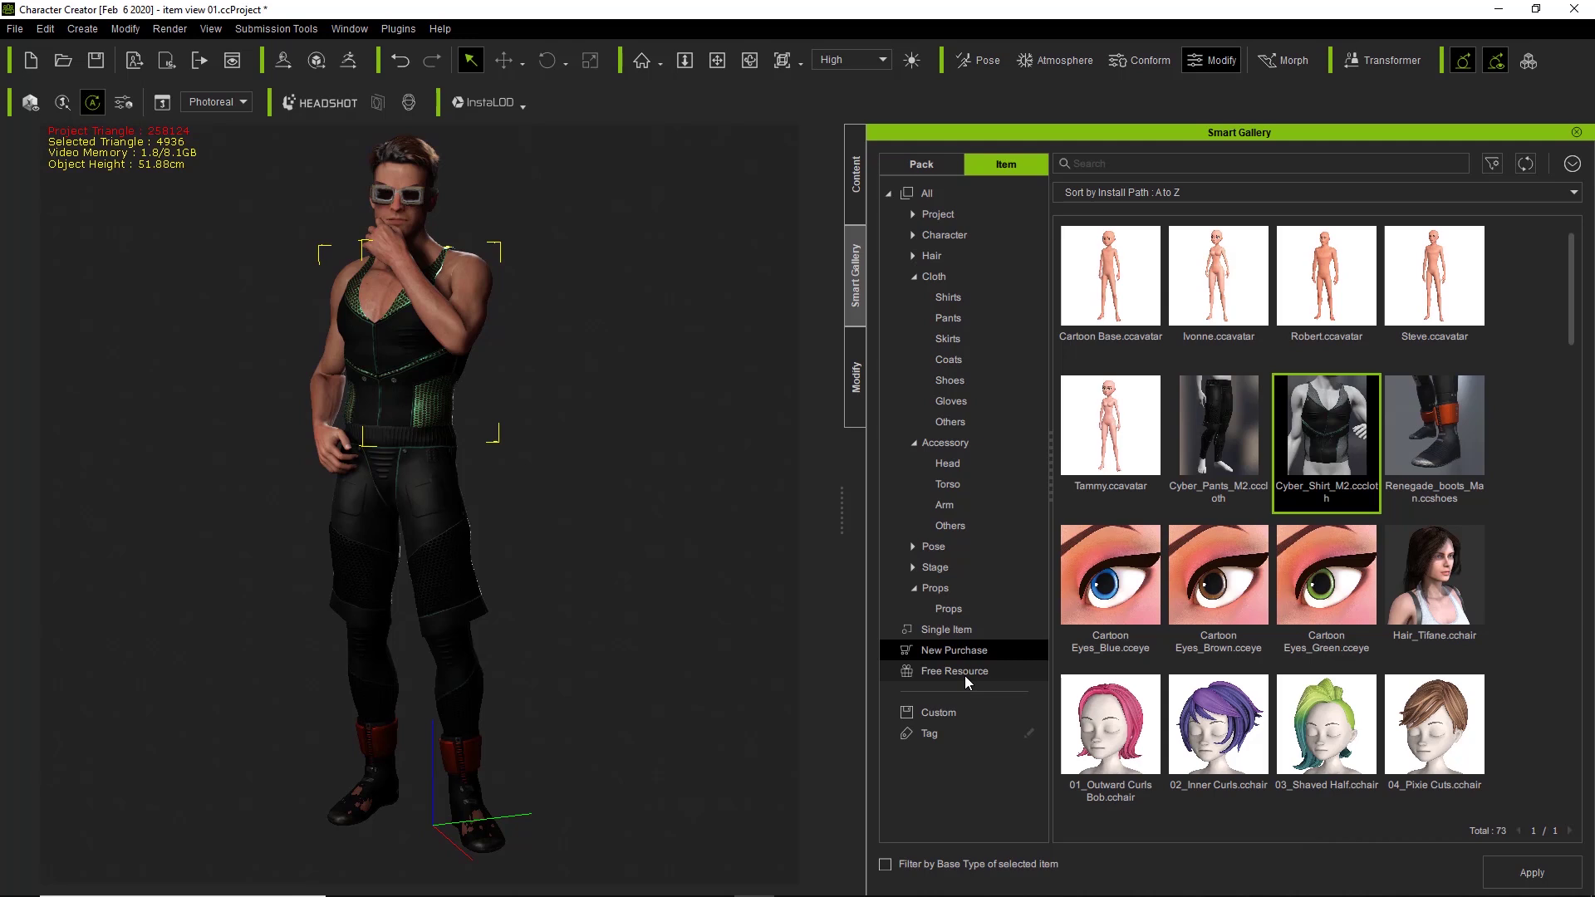
click(963, 633)
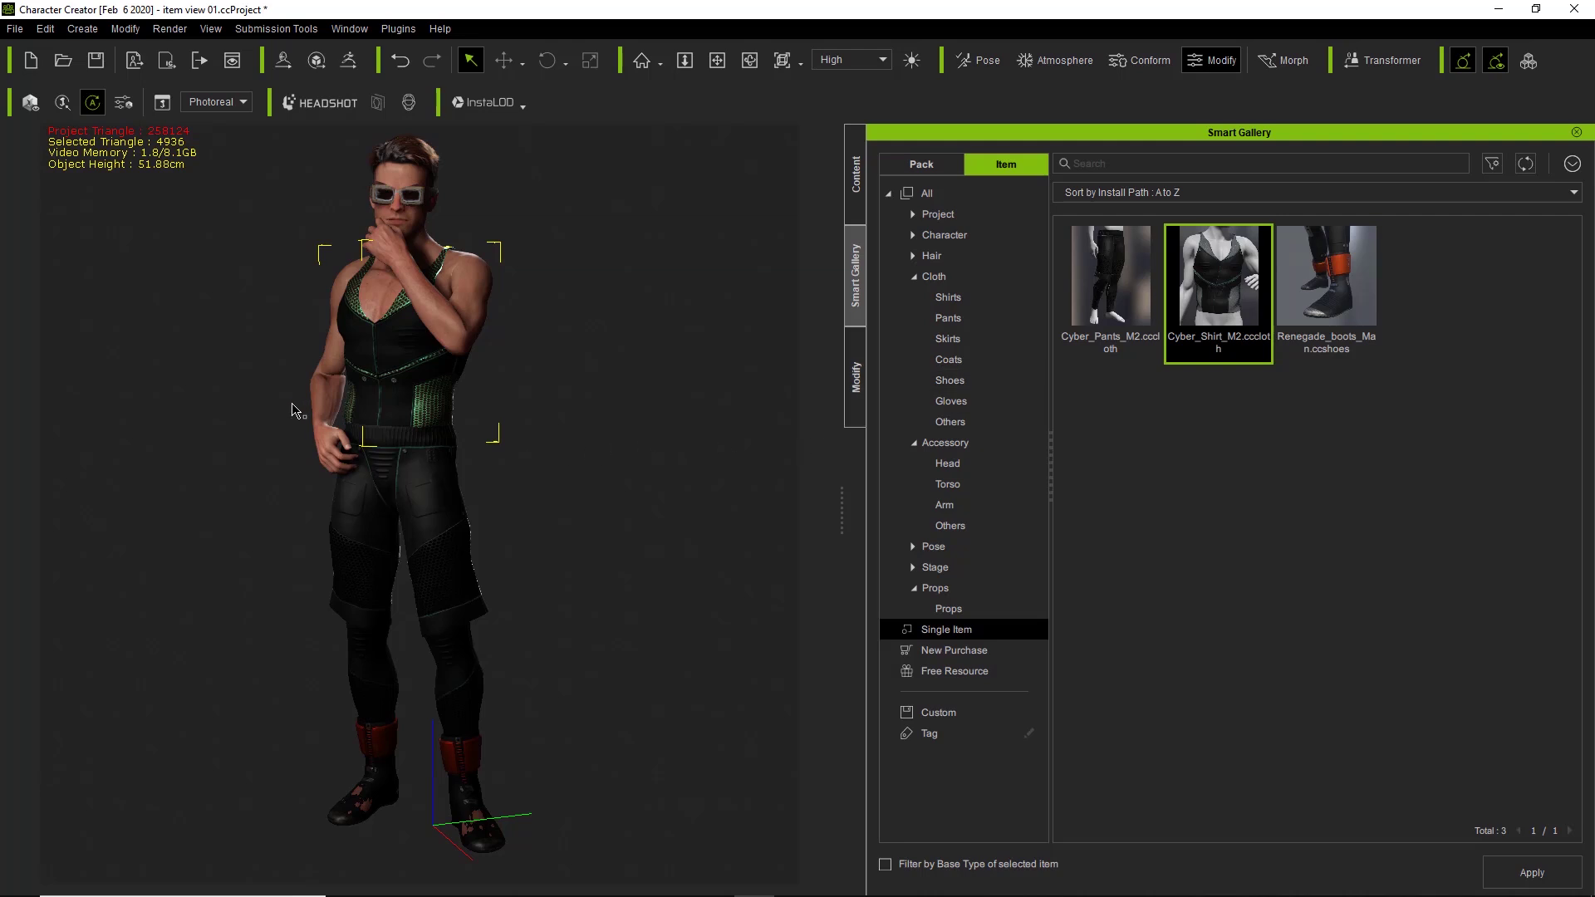
drag(269, 456, 235, 407)
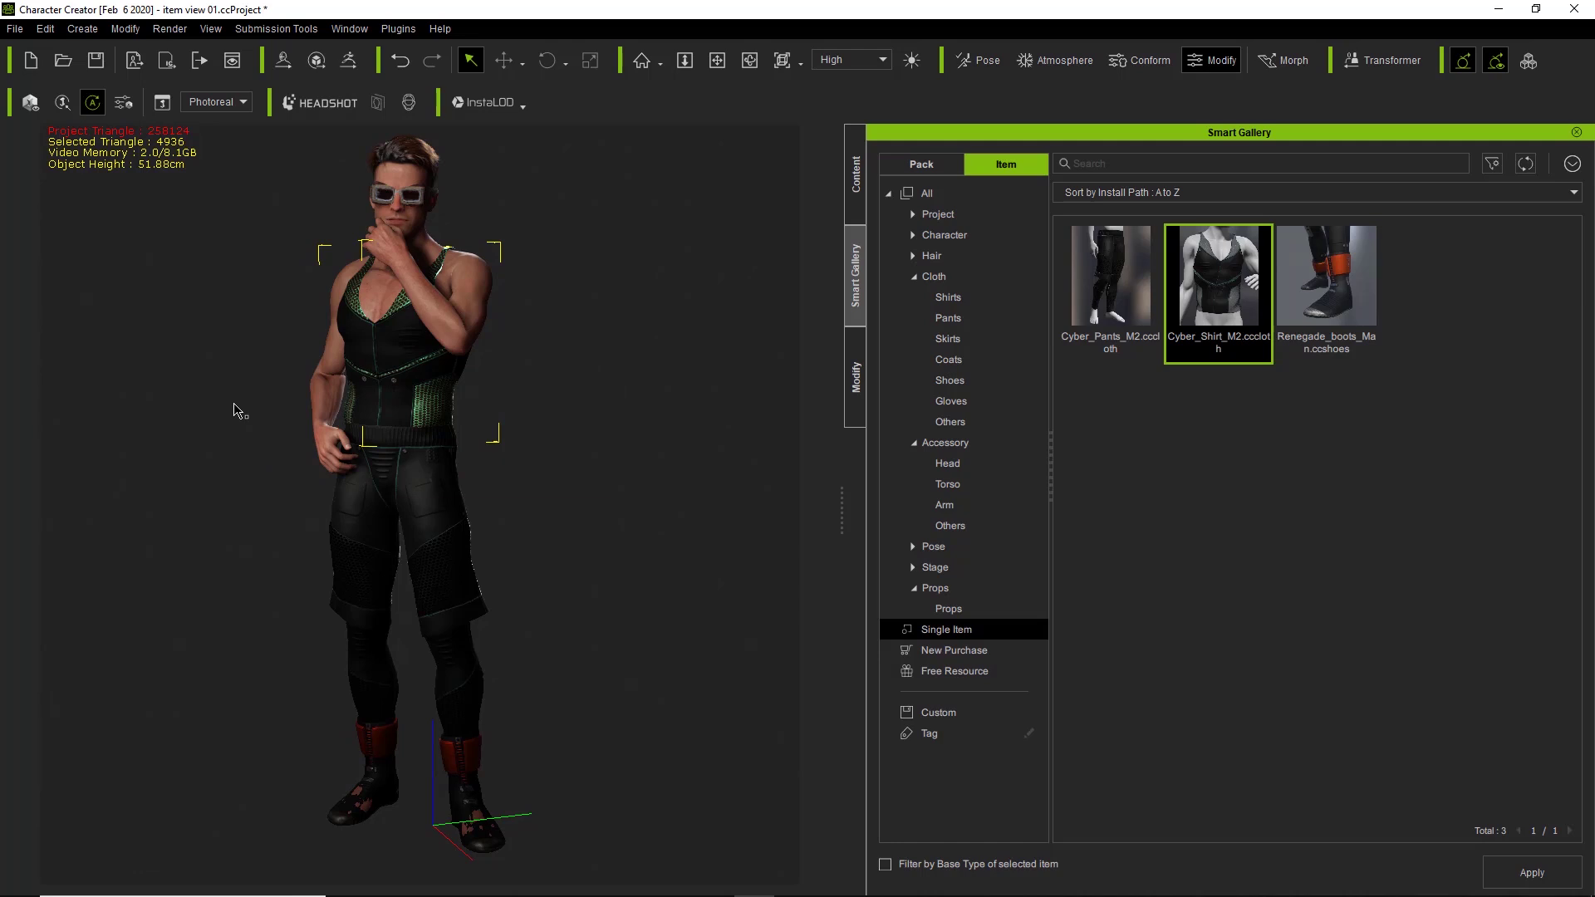